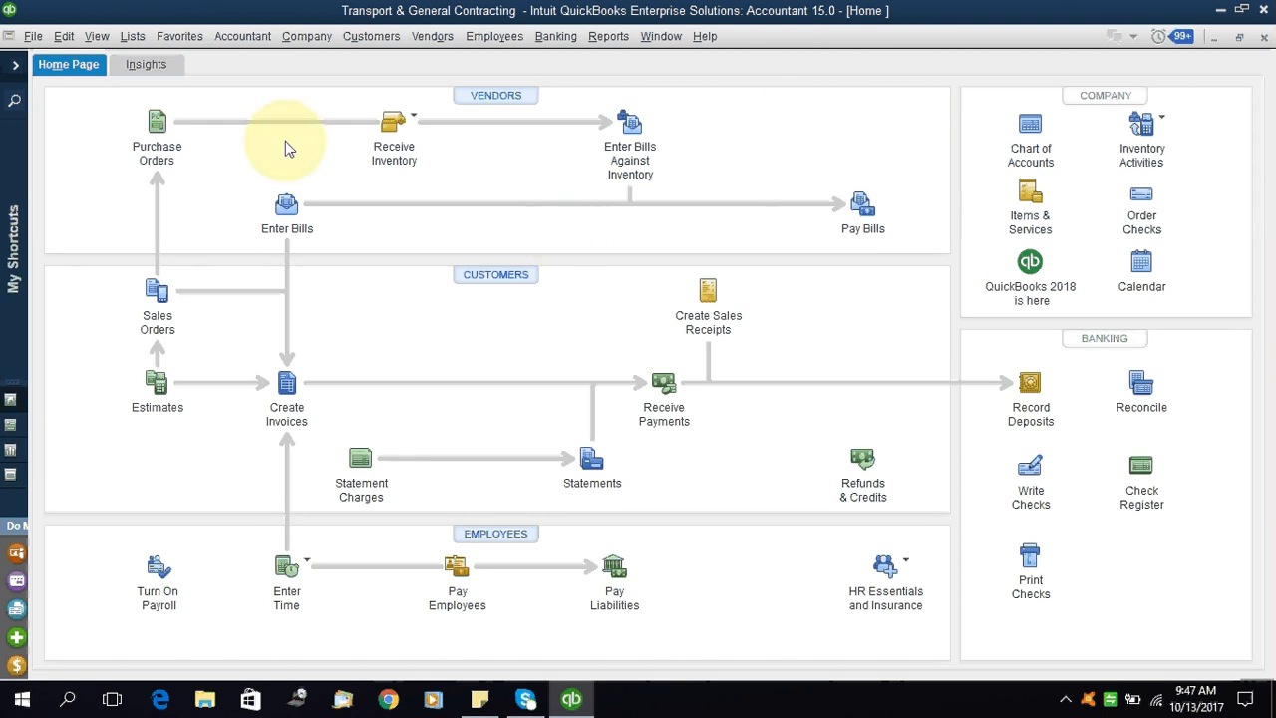
Start a new customer invoice and choose New Transport Company as the customer.
{"action": "left_click", "coordinate": [304, 36]}
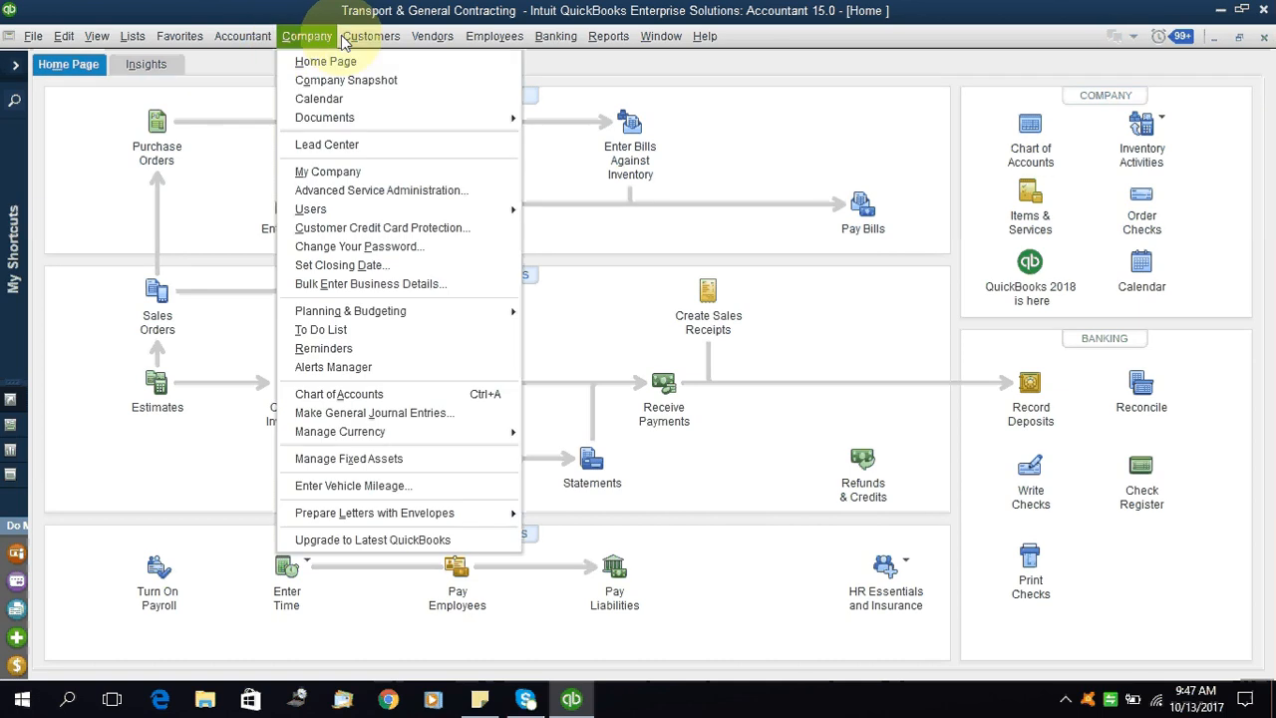
{"action": "mouse_move", "coordinate": [344, 40]}
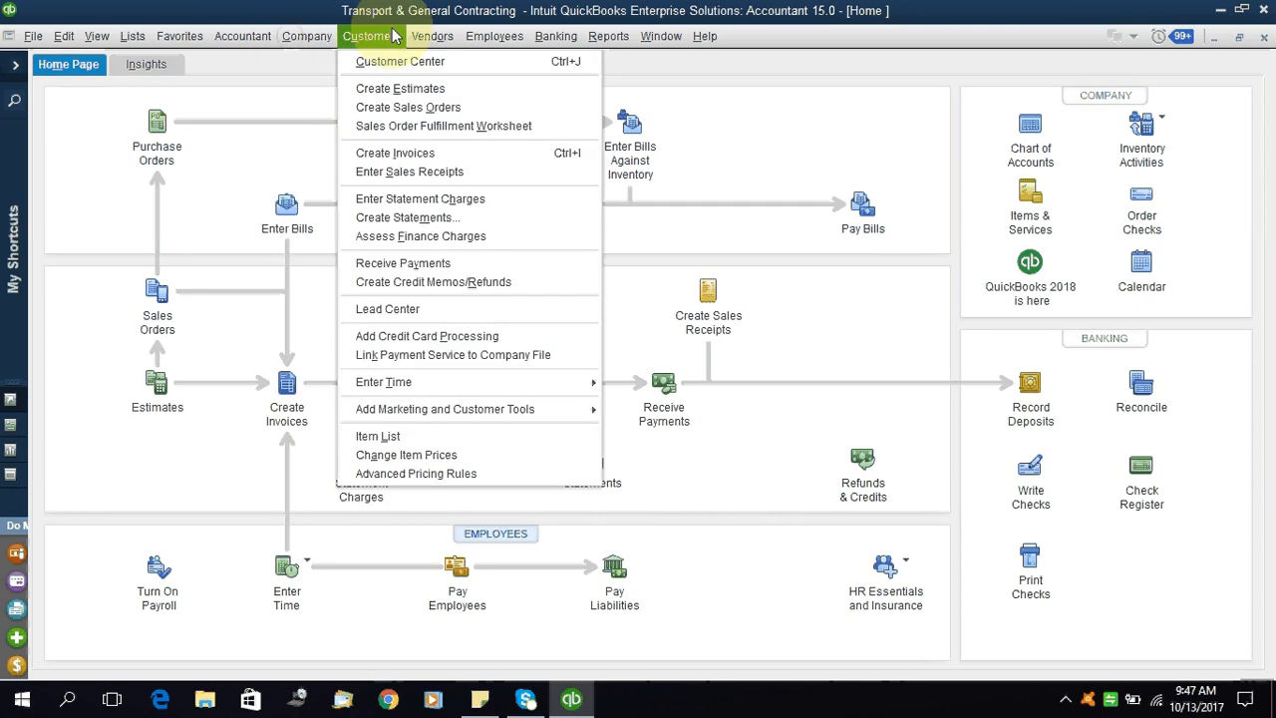
{"action": "left_click", "coordinate": [425, 160]}
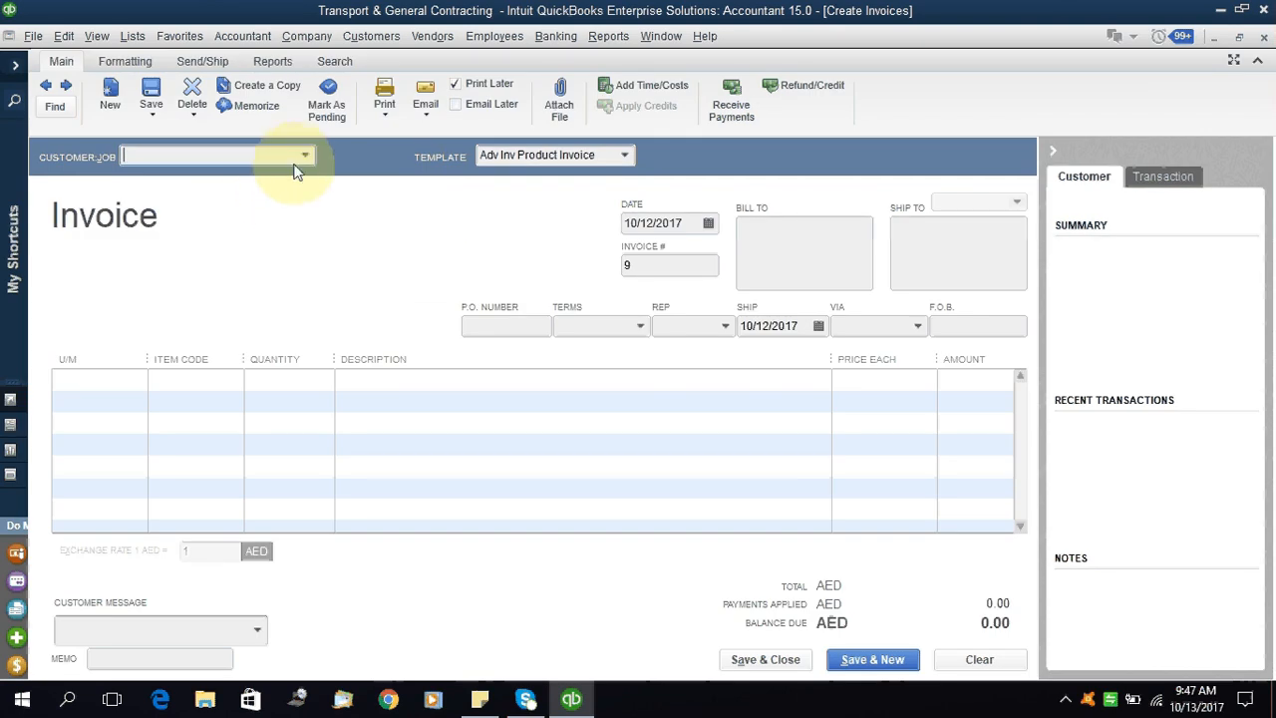
{"action": "left_click", "coordinate": [305, 156]}
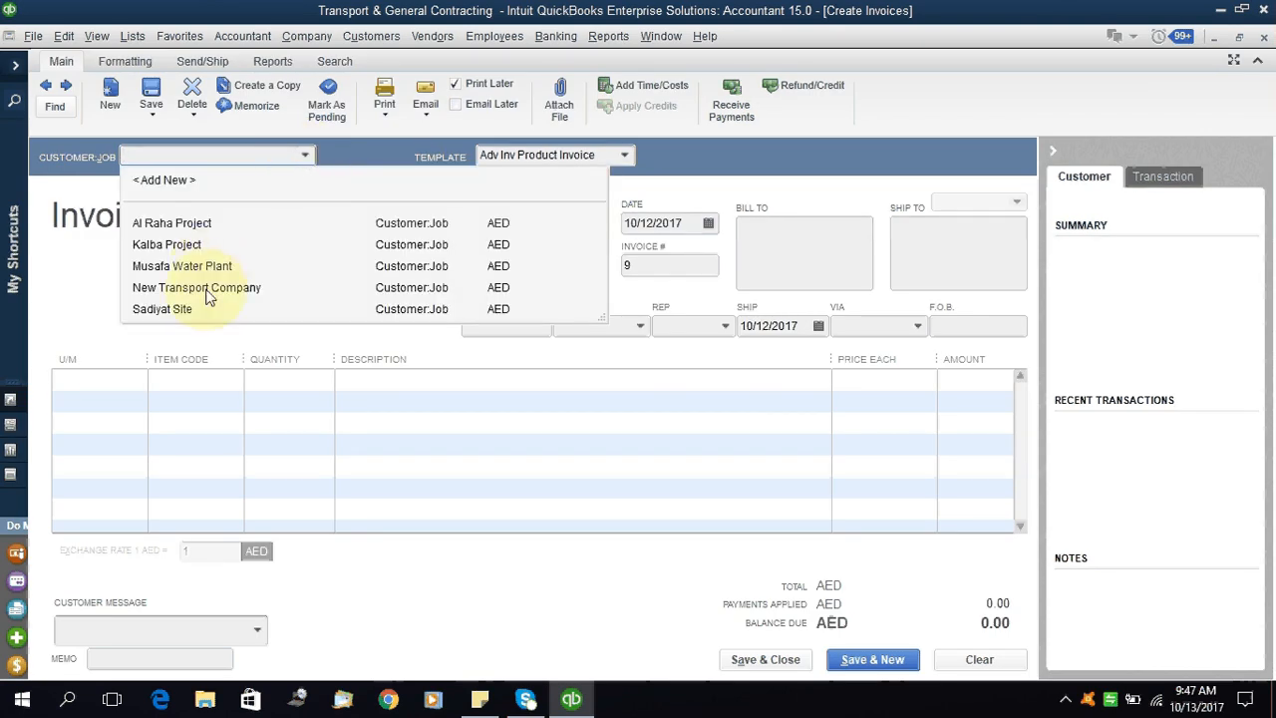
{"action": "left_click", "coordinate": [204, 290]}
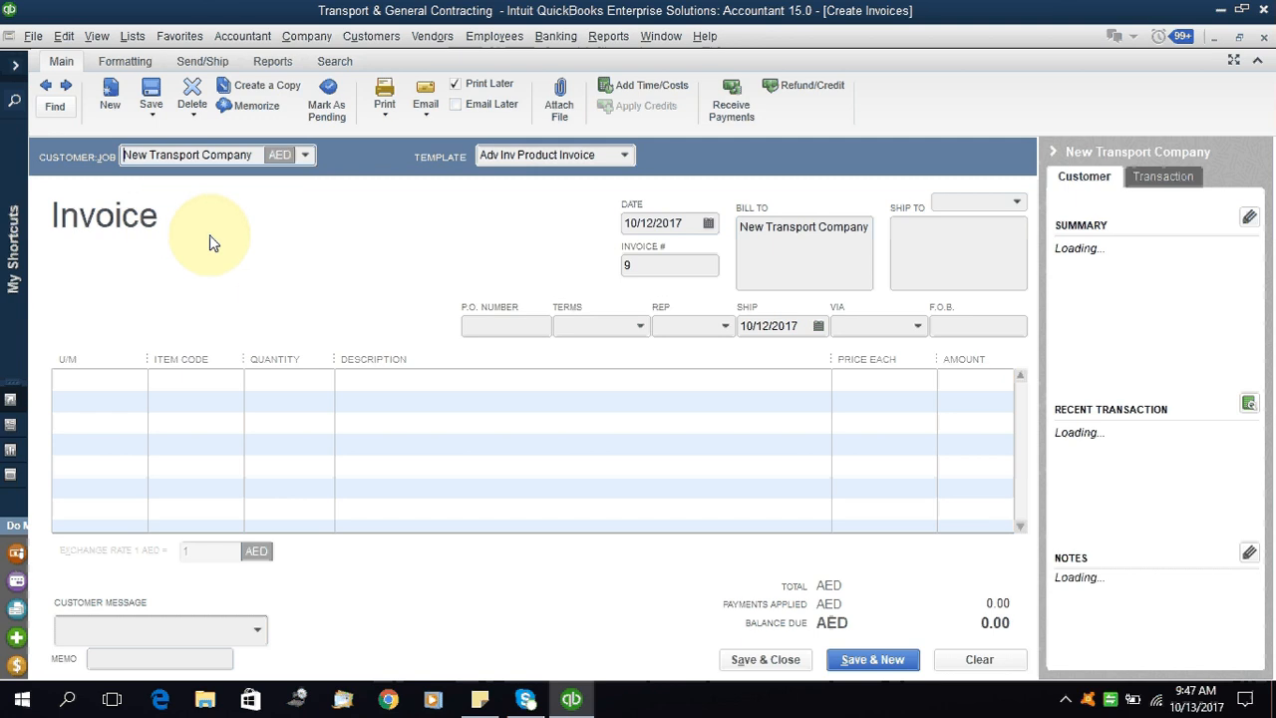
Enter 565 as the invoice's P.O. number and look through the rep choices without selecting one.
{"action": "left_click", "coordinate": [641, 222]}
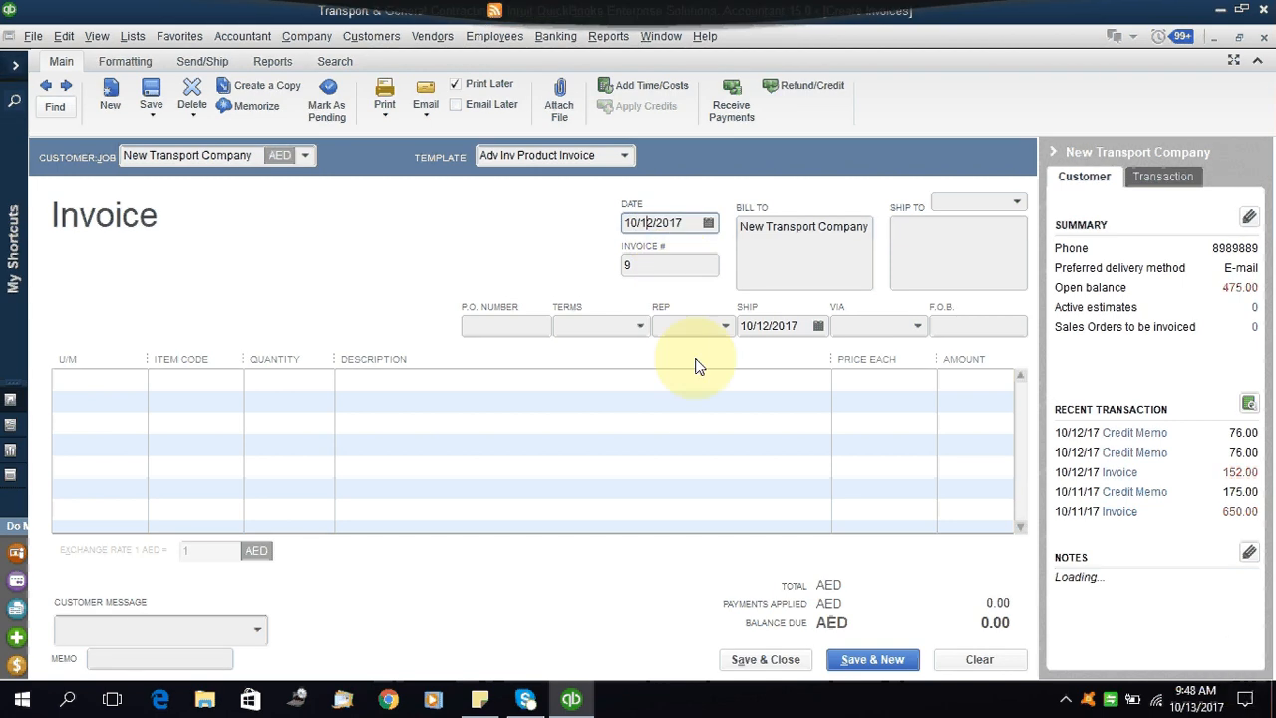
{"action": "left_click", "coordinate": [664, 279]}
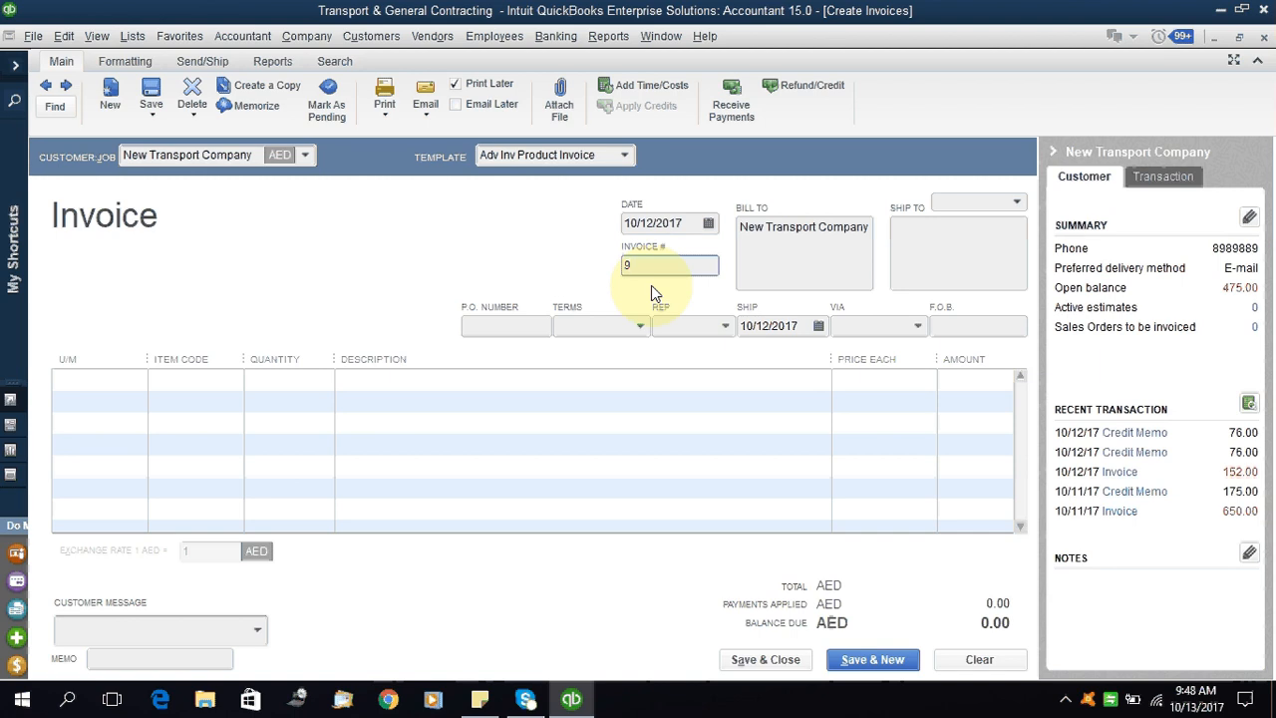
{"action": "left_click", "coordinate": [523, 325]}
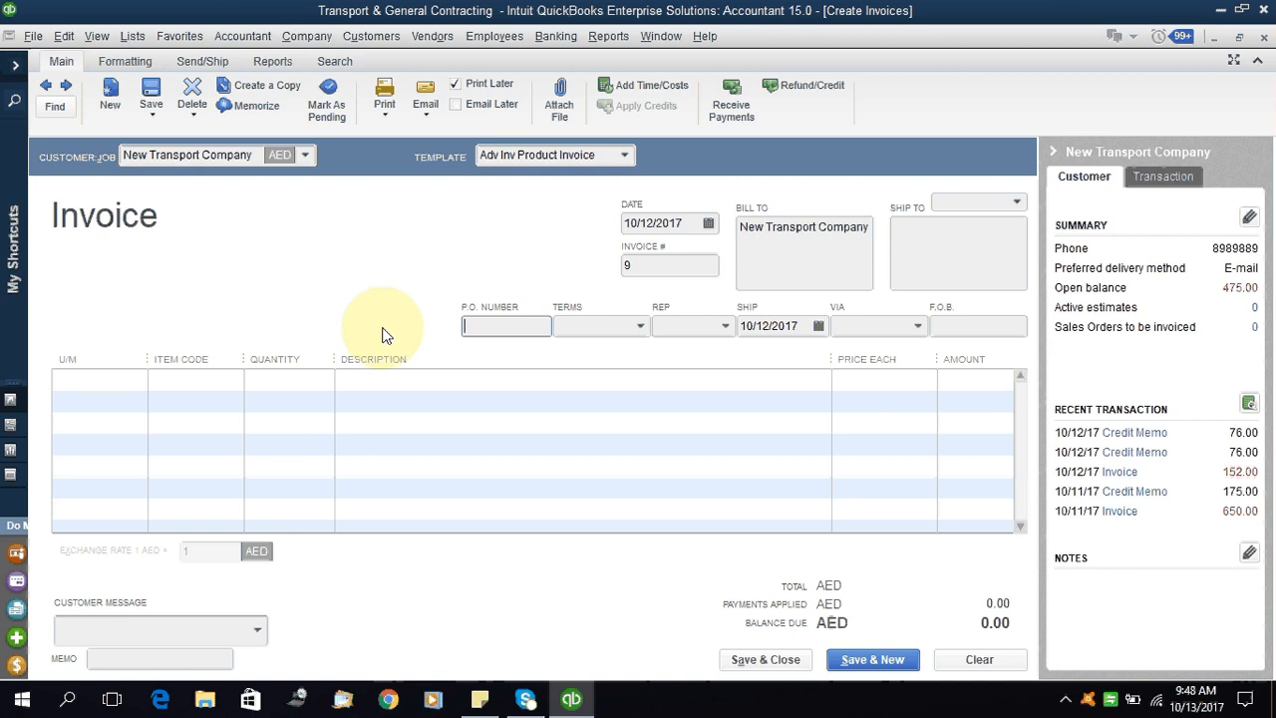
{"action": "type", "text": "565"}
{"action": "key", "text": "Tab"}
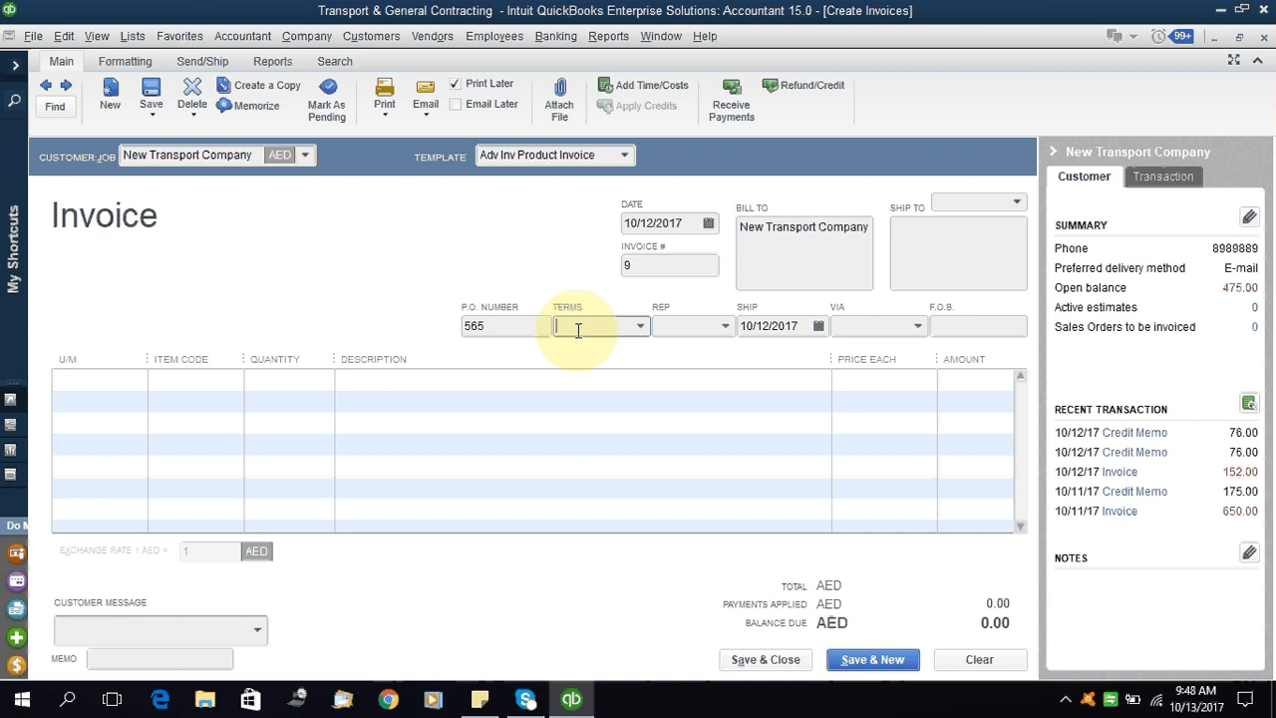
{"action": "left_click", "coordinate": [698, 323]}
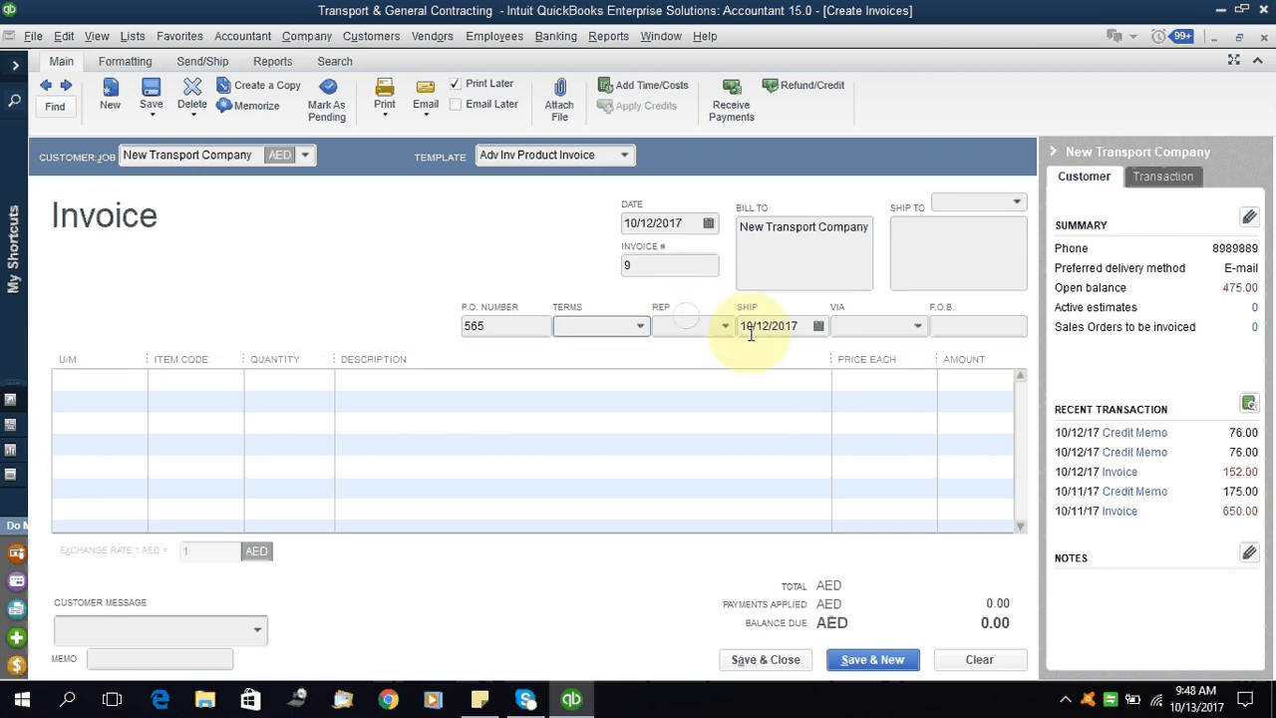
{"action": "left_click", "coordinate": [725, 329]}
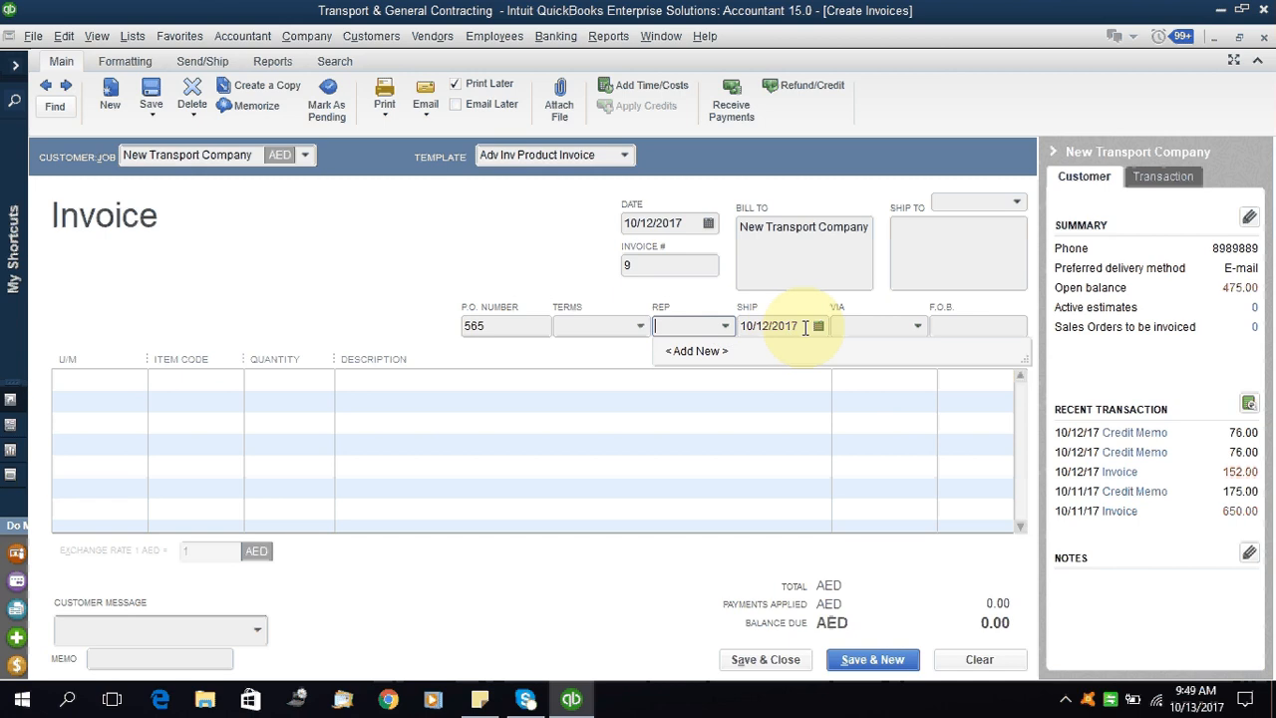
{"action": "left_click", "coordinate": [225, 380]}
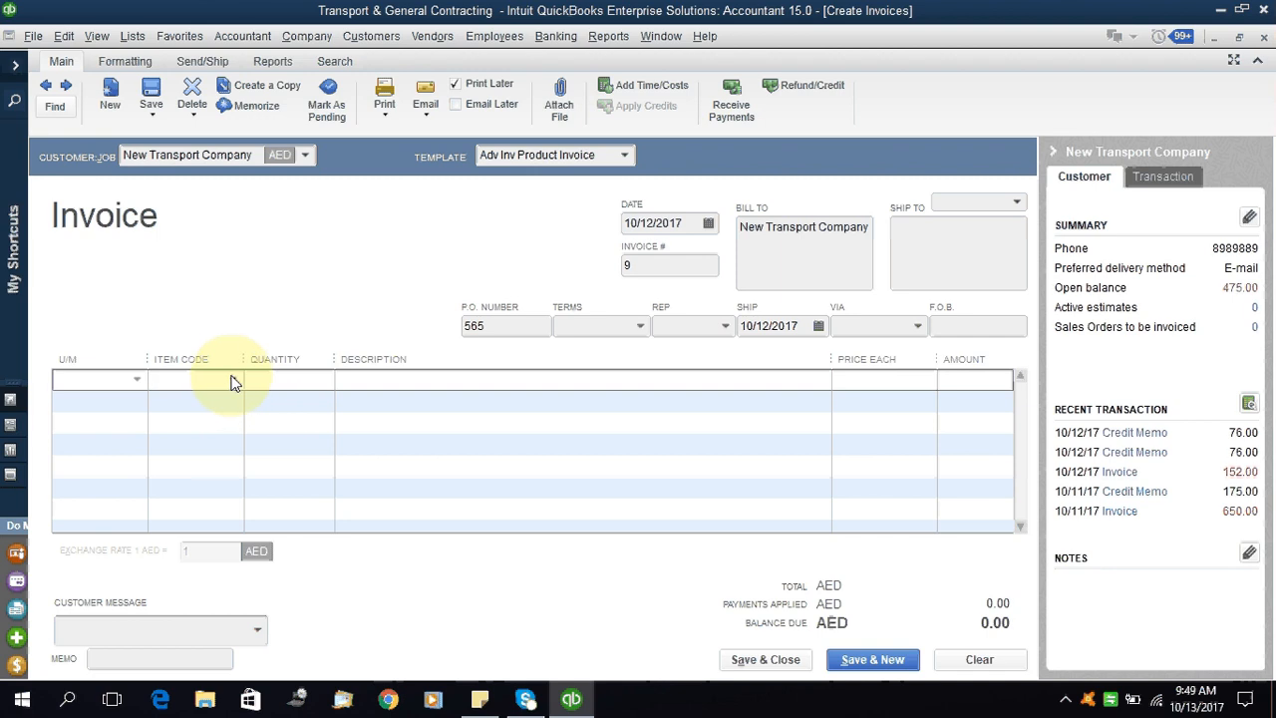
{"action": "left_click", "coordinate": [235, 378]}
{"action": "scroll", "coordinate": [274, 595], "scroll_direction": "down", "scroll_amount": 20}
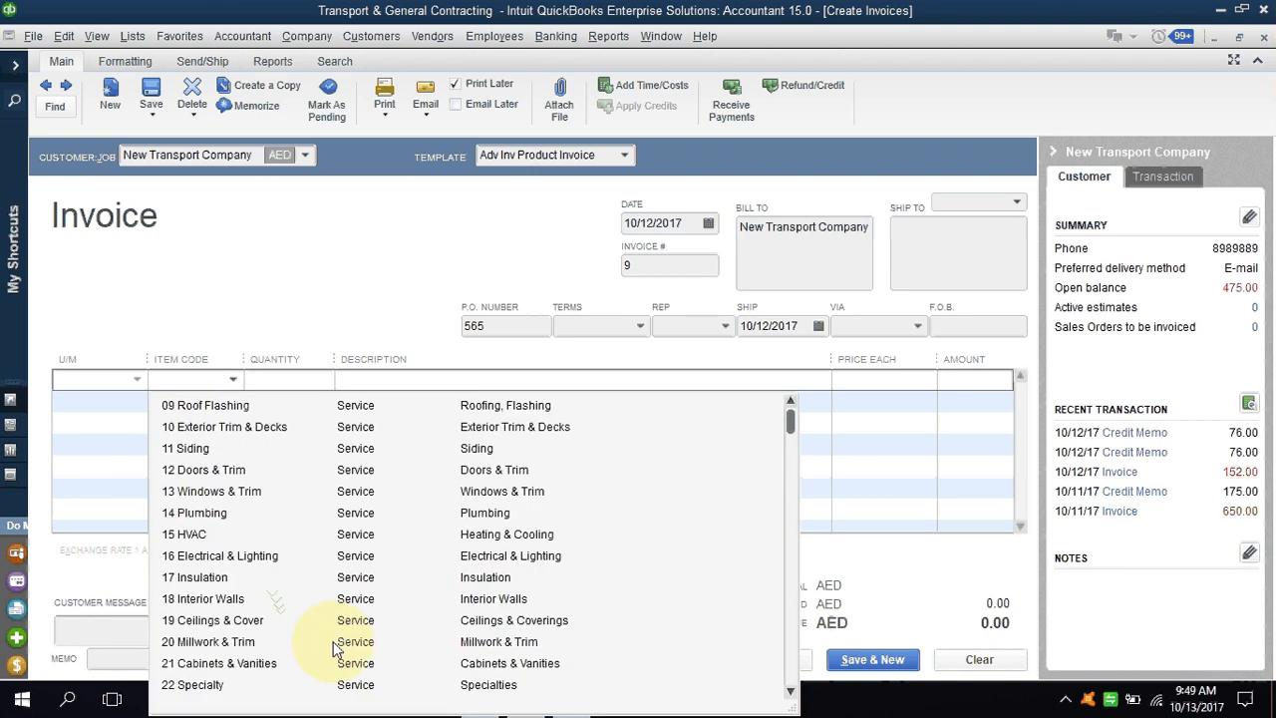
{"action": "scroll", "coordinate": [346, 688], "scroll_direction": "down", "scroll_amount": 10}
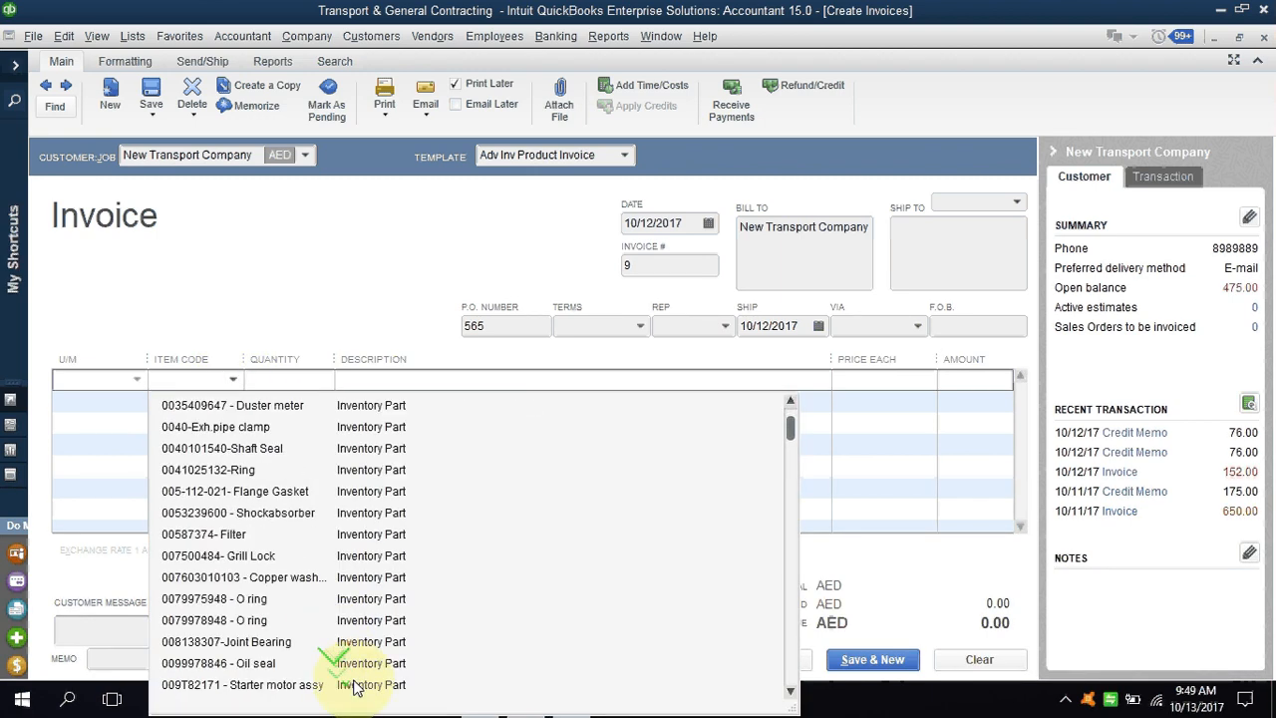
{"action": "left_click", "coordinate": [337, 658]}
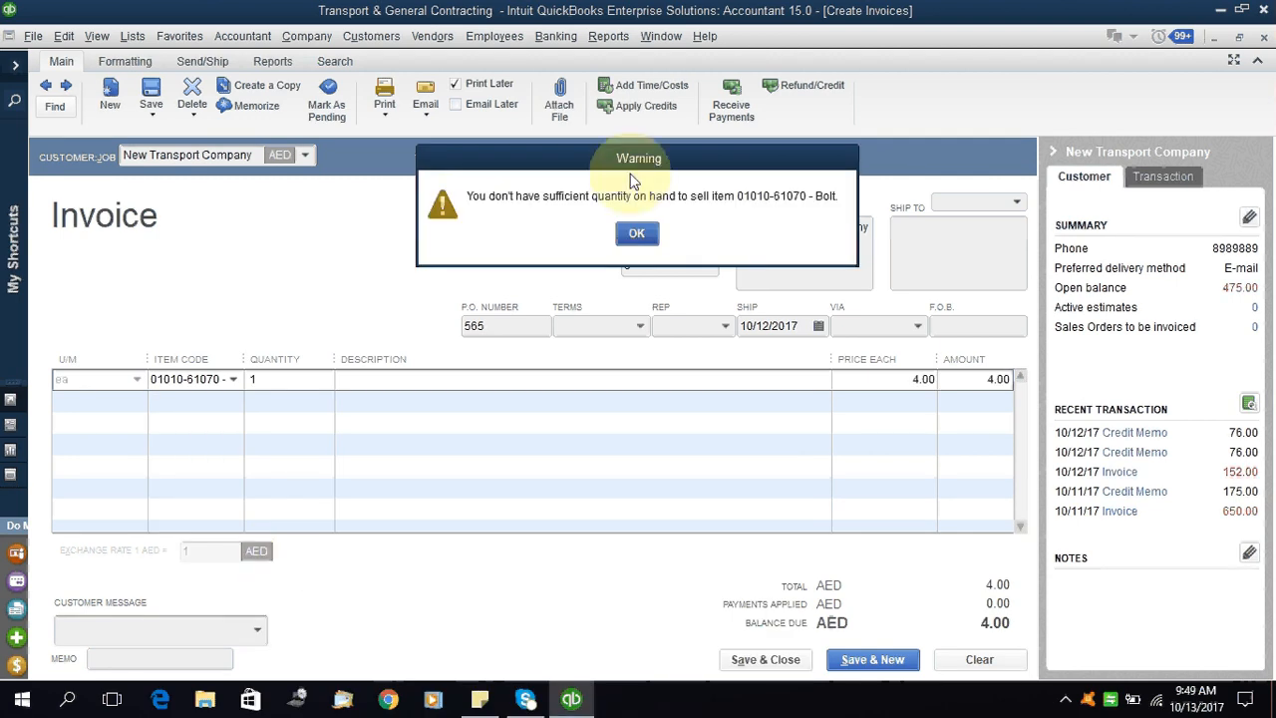
{"action": "left_click", "coordinate": [636, 233]}
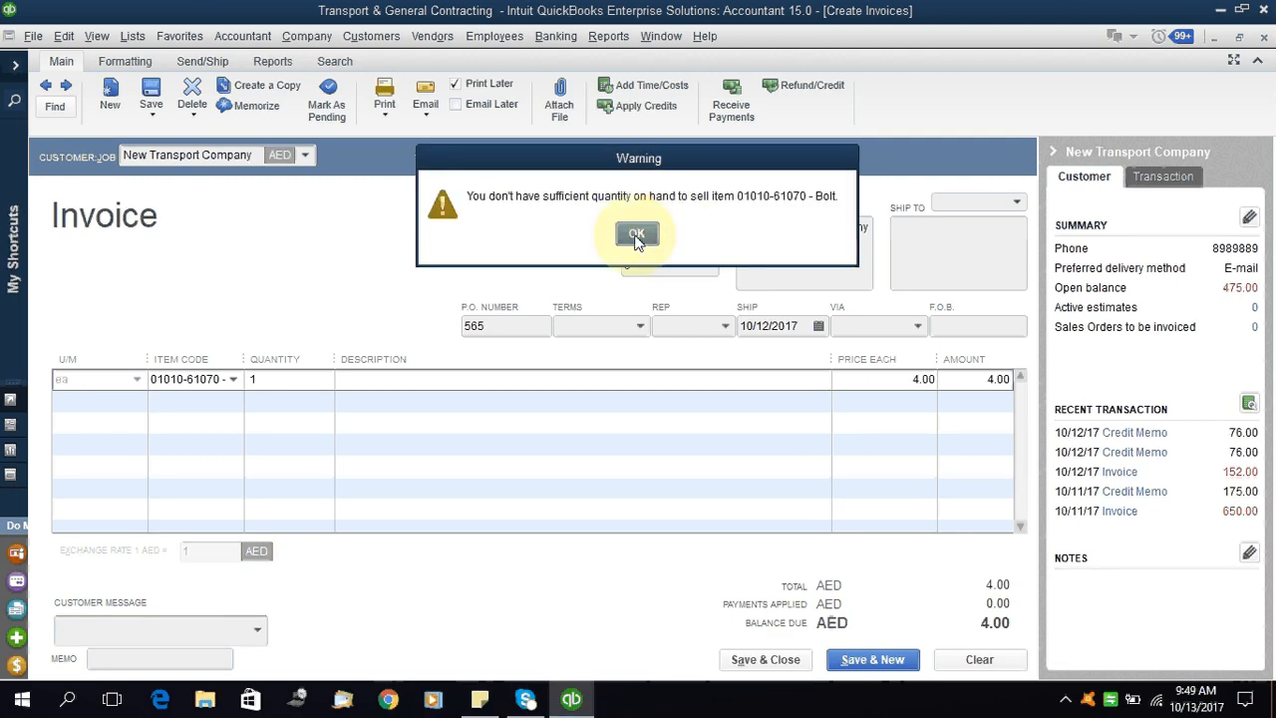
{"action": "left_click", "coordinate": [232, 379]}
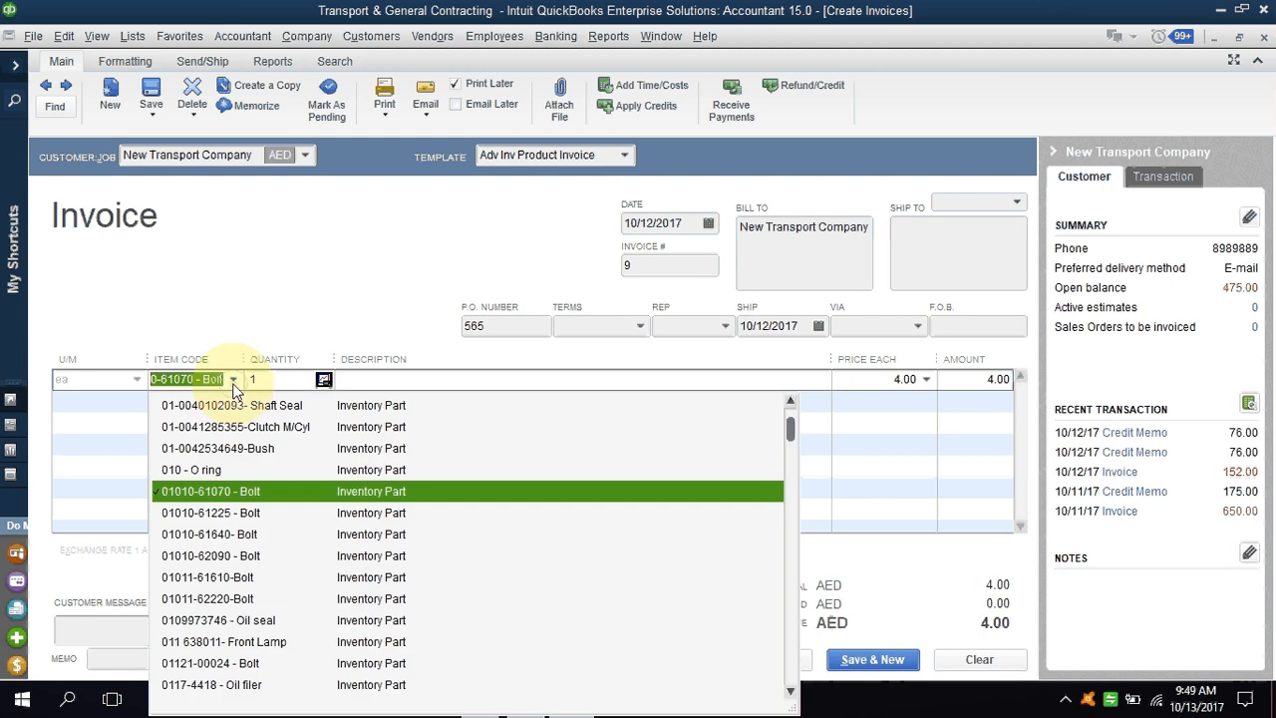
{"action": "left_click", "coordinate": [265, 621]}
{"action": "left_click", "coordinate": [266, 621]}
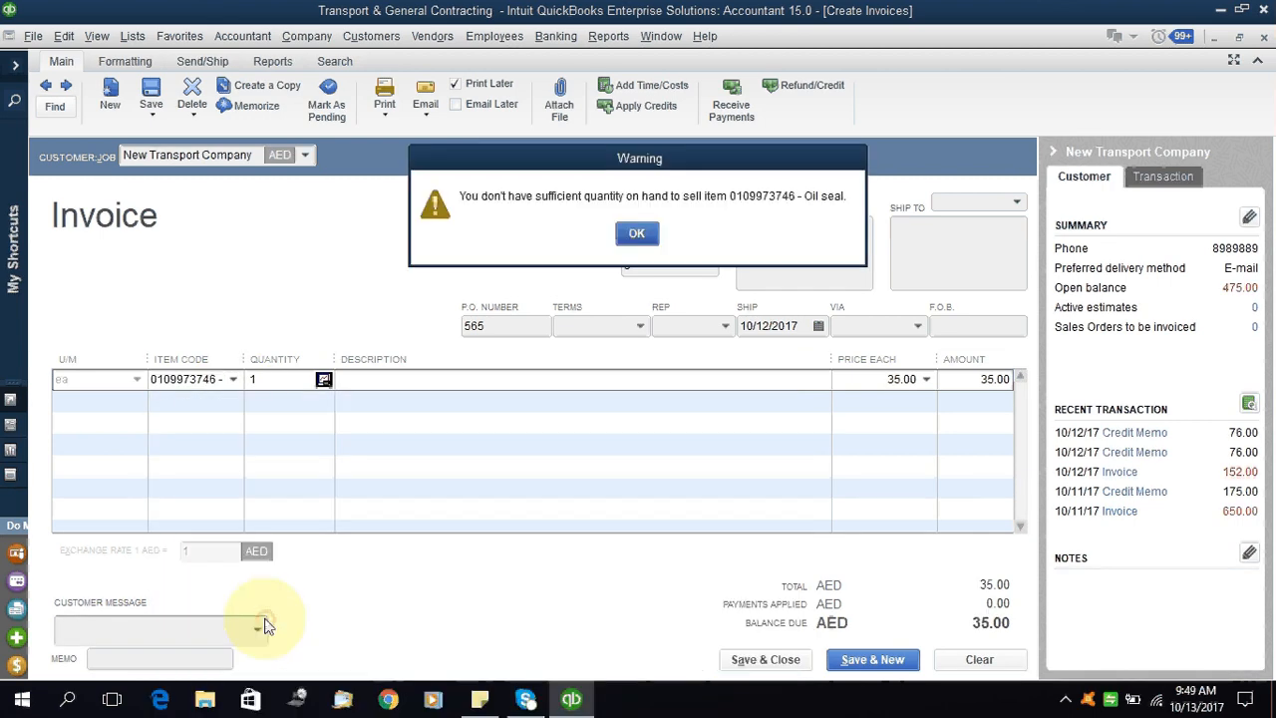
{"action": "left_click", "coordinate": [637, 233]}
{"action": "left_click", "coordinate": [234, 379]}
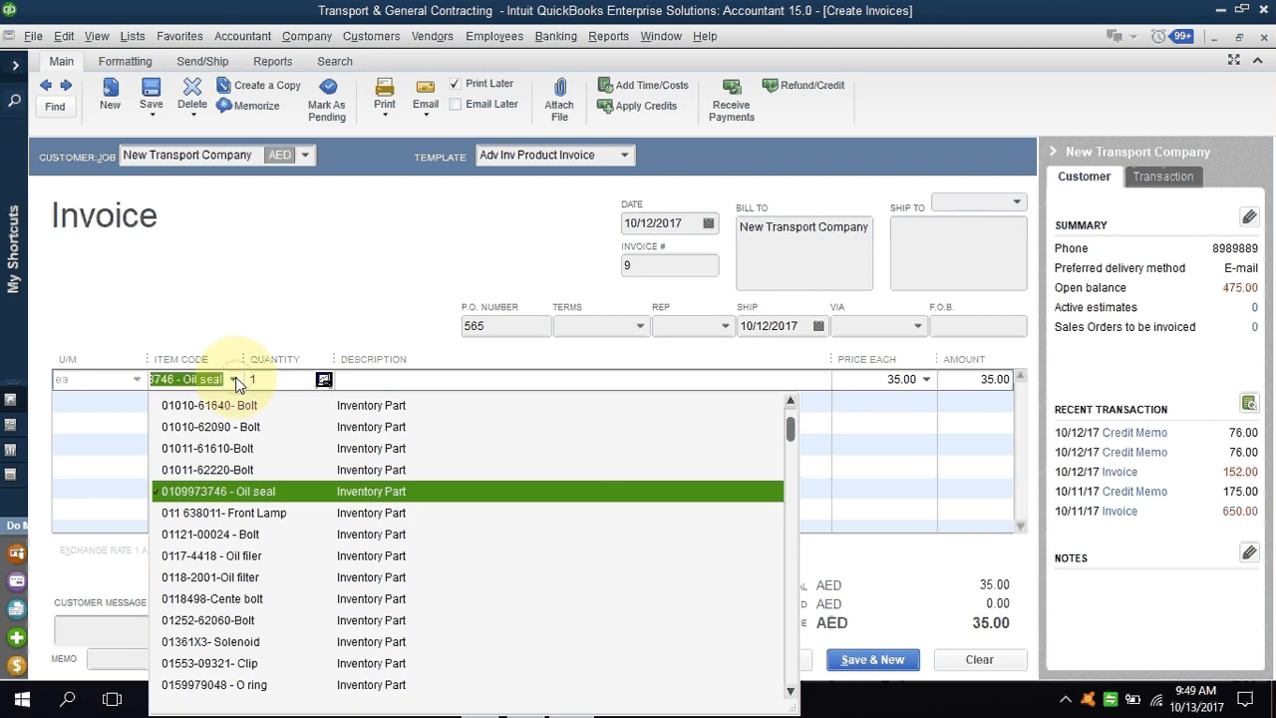
{"action": "left_click", "coordinate": [249, 644]}
{"action": "left_click", "coordinate": [636, 233]}
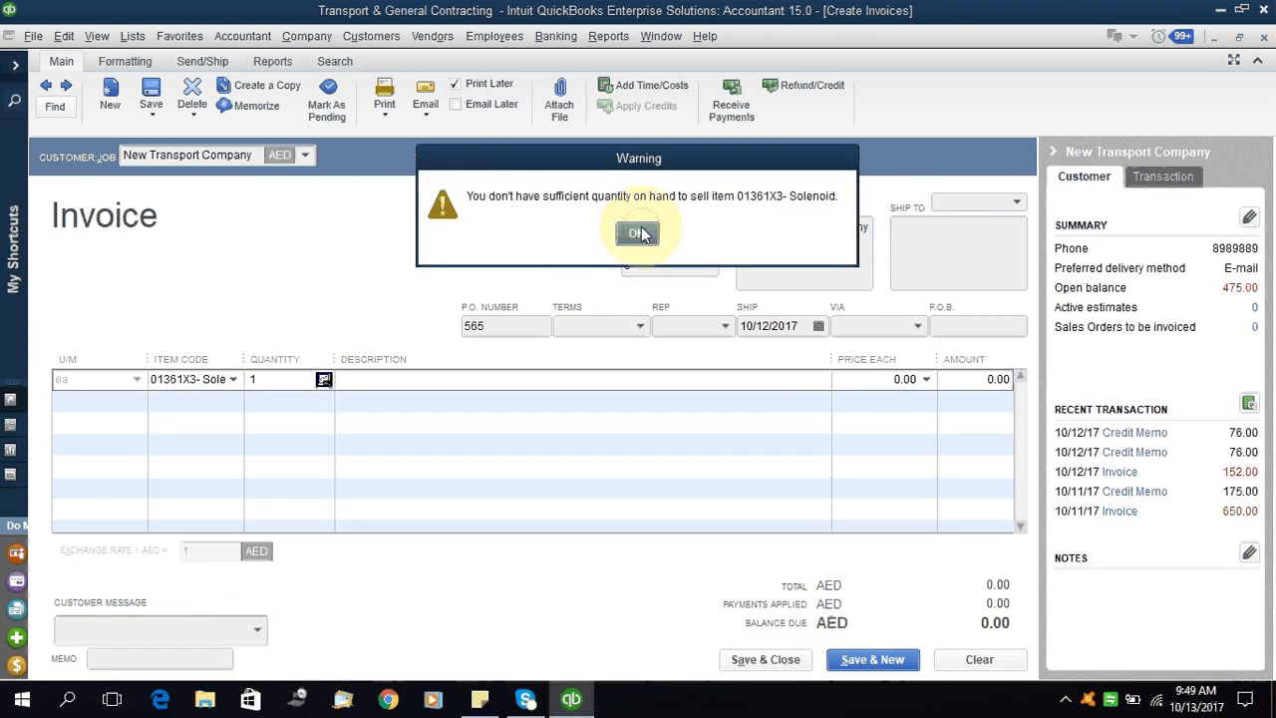
{"action": "left_click", "coordinate": [233, 380]}
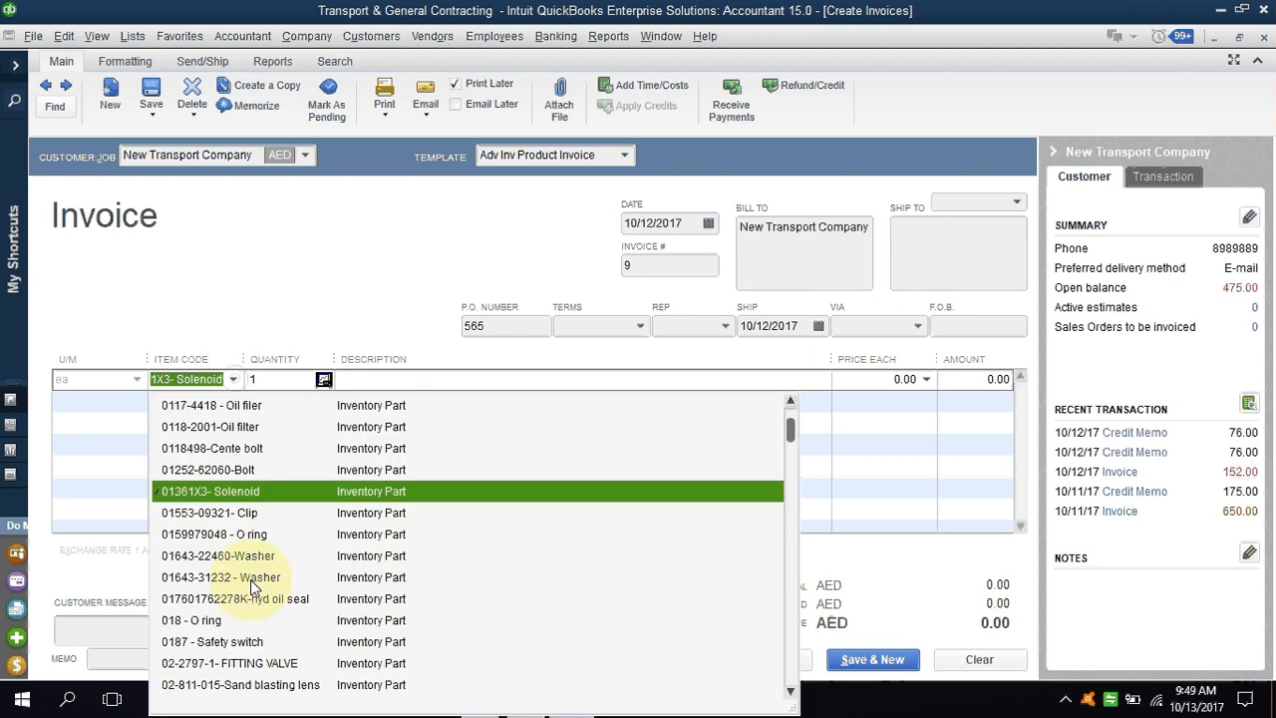
{"action": "scroll", "coordinate": [270, 655], "scroll_direction": "down", "scroll_amount": 2}
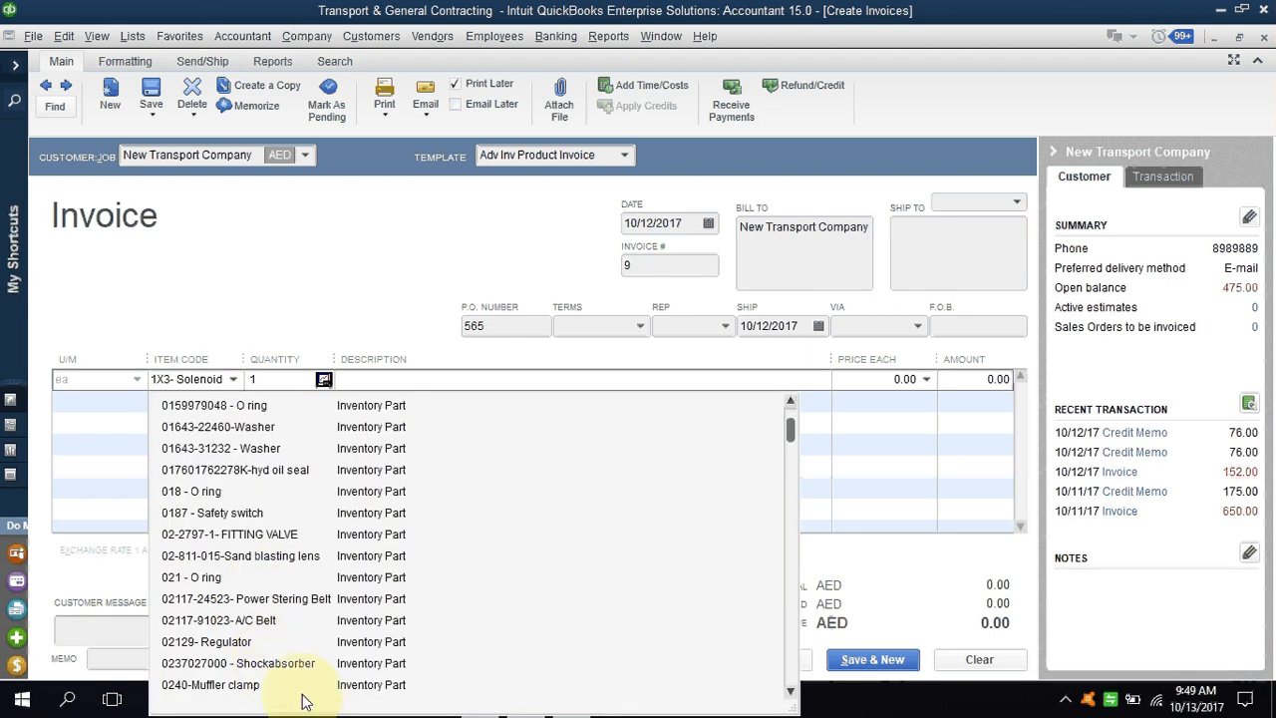
{"action": "left_click", "coordinate": [299, 663]}
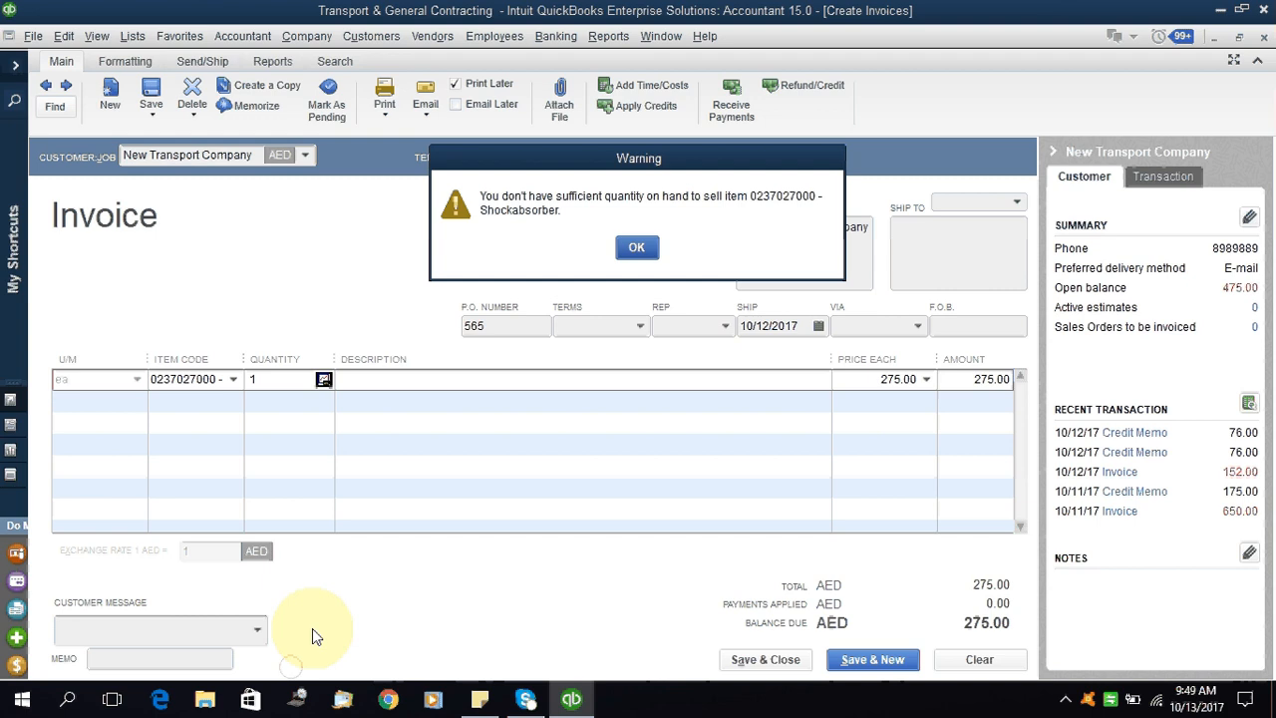
{"action": "left_click", "coordinate": [636, 247]}
Switch to the sticky note, copy the item name 002-834-162- Flasher Unit and return to the QuickBooks invoice.
{"action": "left_click", "coordinate": [233, 380]}
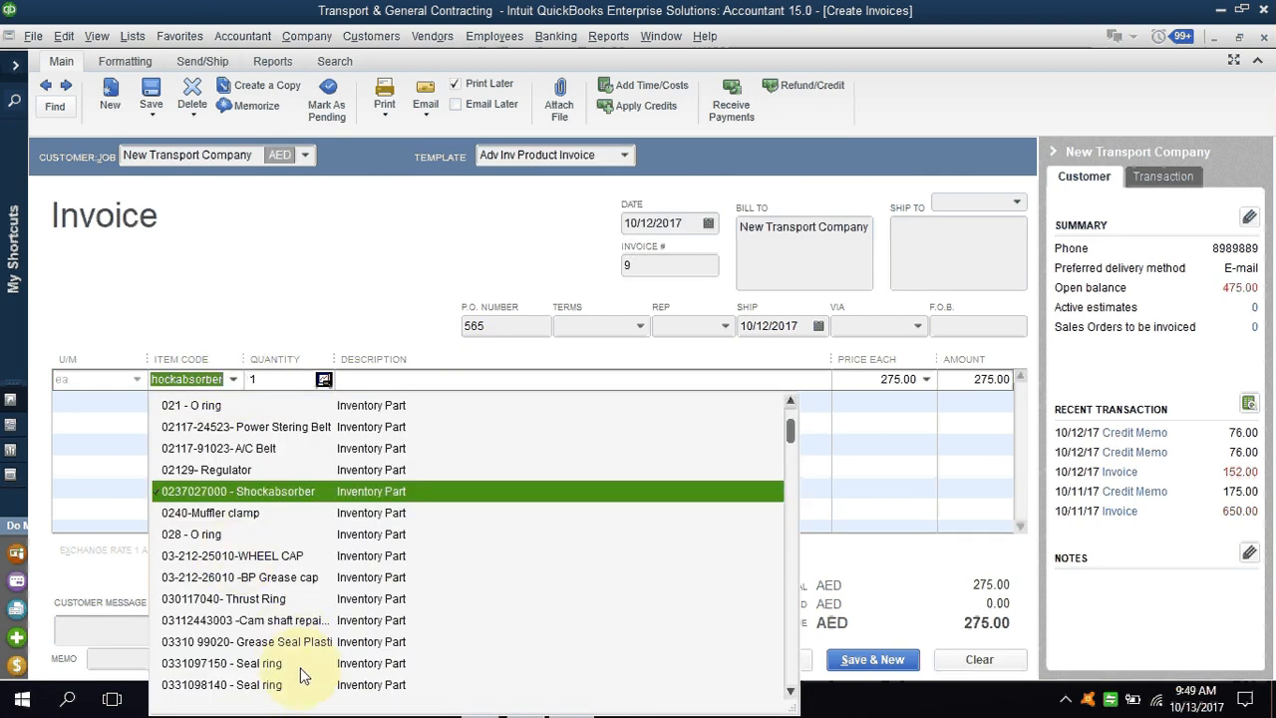
{"action": "key", "text": "alt+Tab"}
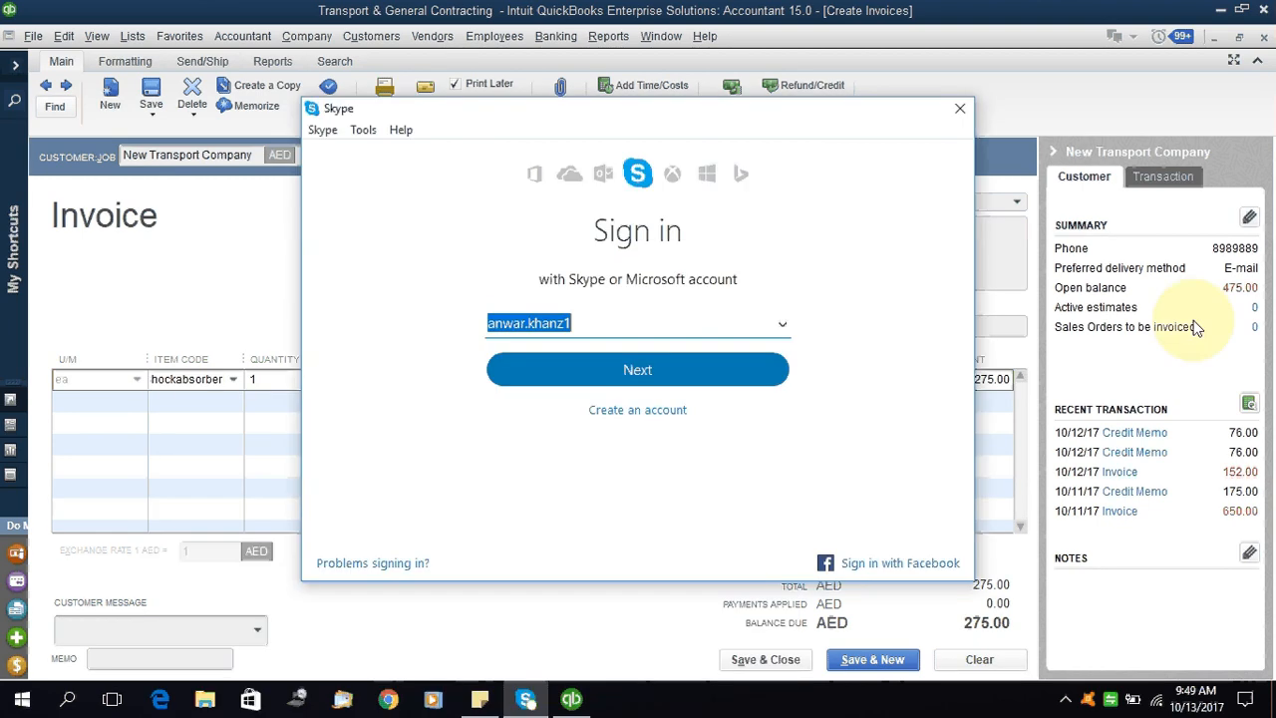
{"action": "left_click", "coordinate": [1196, 328]}
{"action": "key", "text": "alt+Tab"}
{"action": "key", "text": "alt+Tab"}
{"action": "key", "text": "alt+Tab"}
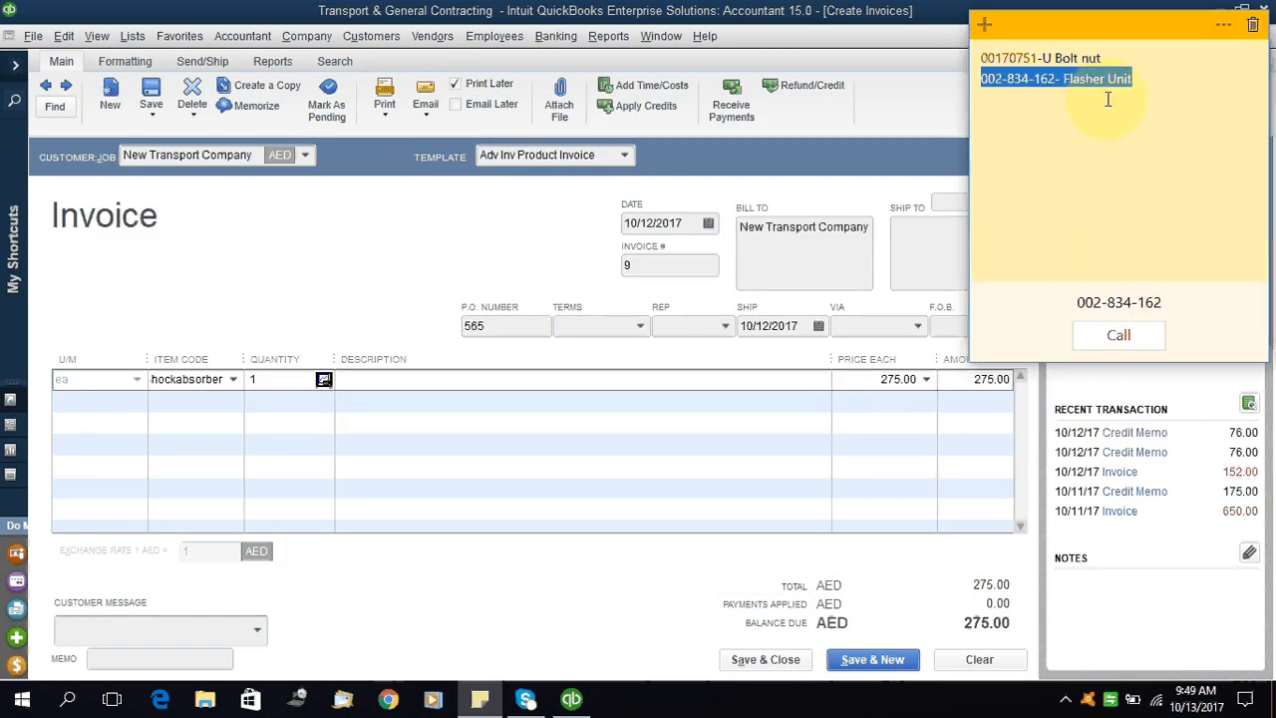
{"action": "key", "text": "super"}
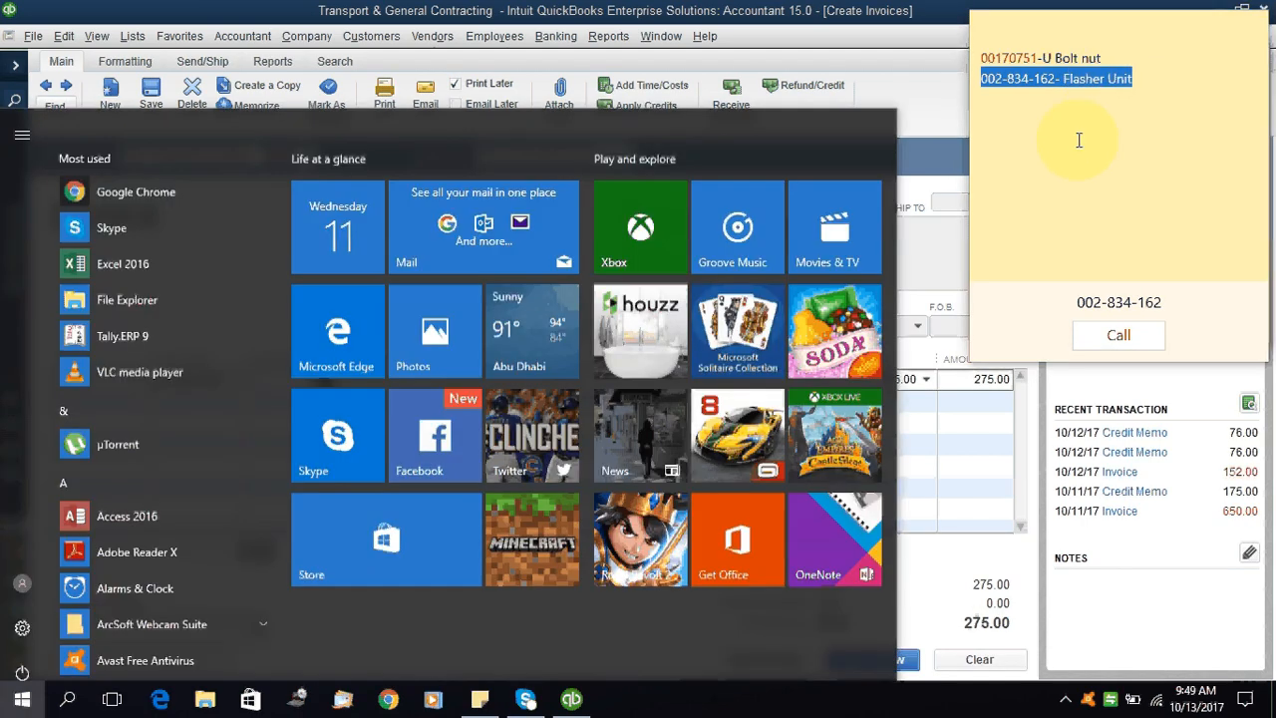
{"action": "key", "text": "alt+Tab"}
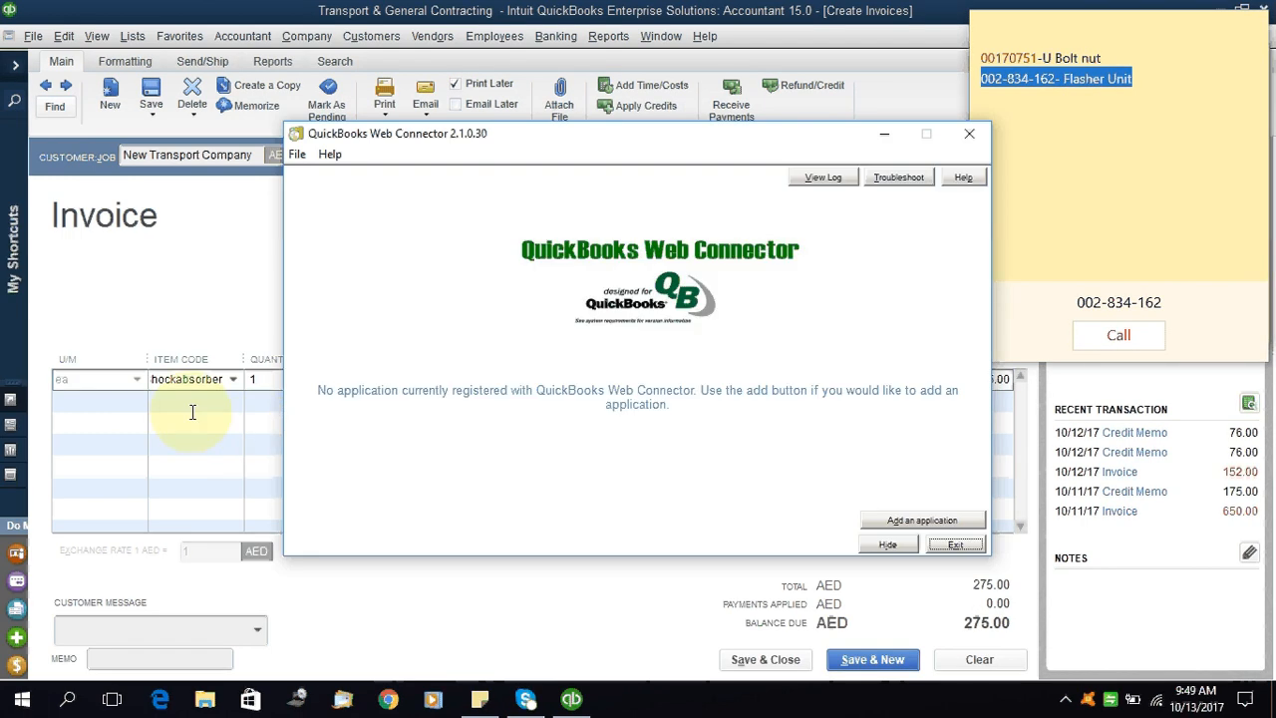
{"action": "left_click", "coordinate": [188, 392]}
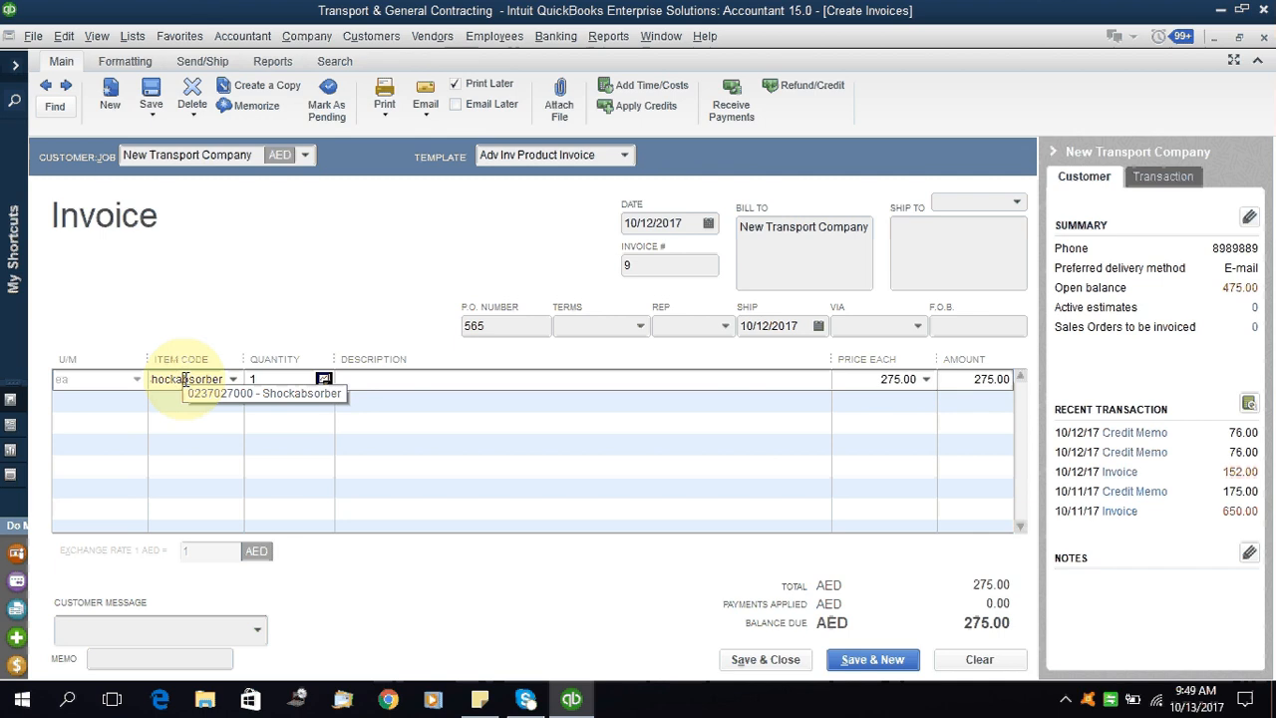
Try to paste 002-834-162- Flasher Unit as the first line's item code and decline adding it as a new item.
{"action": "double_click", "coordinate": [175, 379]}
{"action": "key", "text": "ctrl+v"}
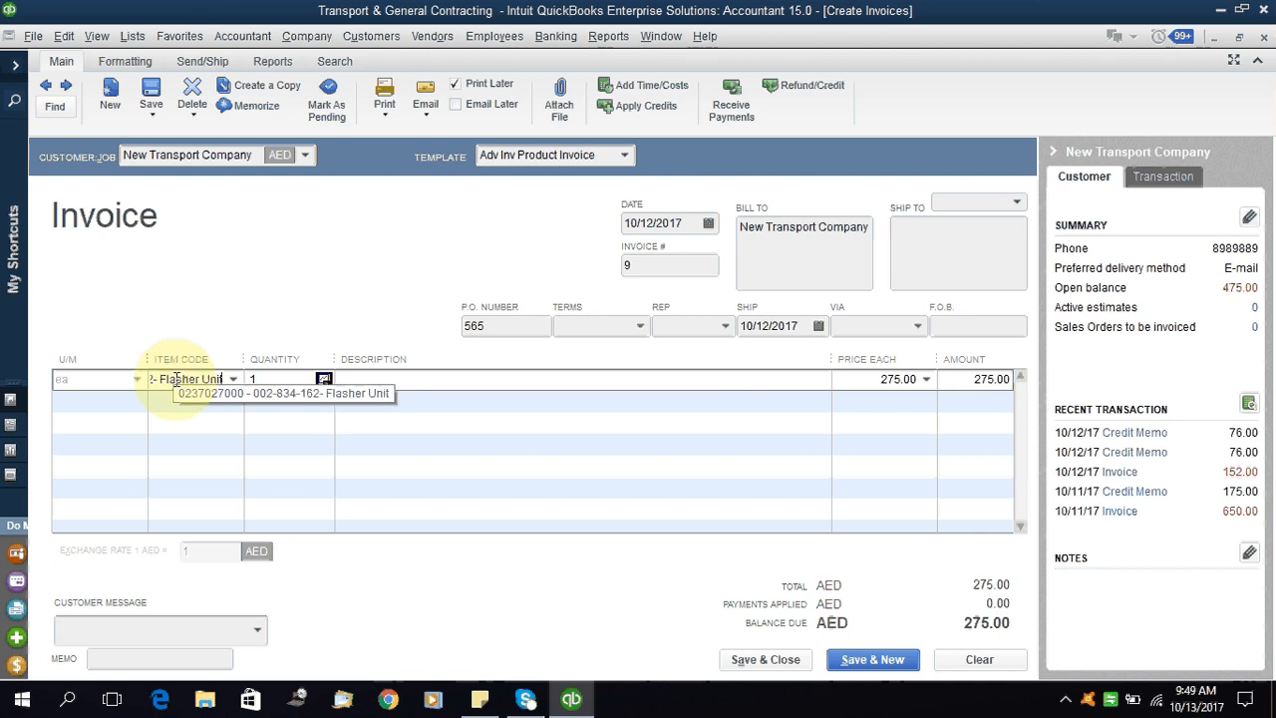
{"action": "left_click", "coordinate": [533, 377]}
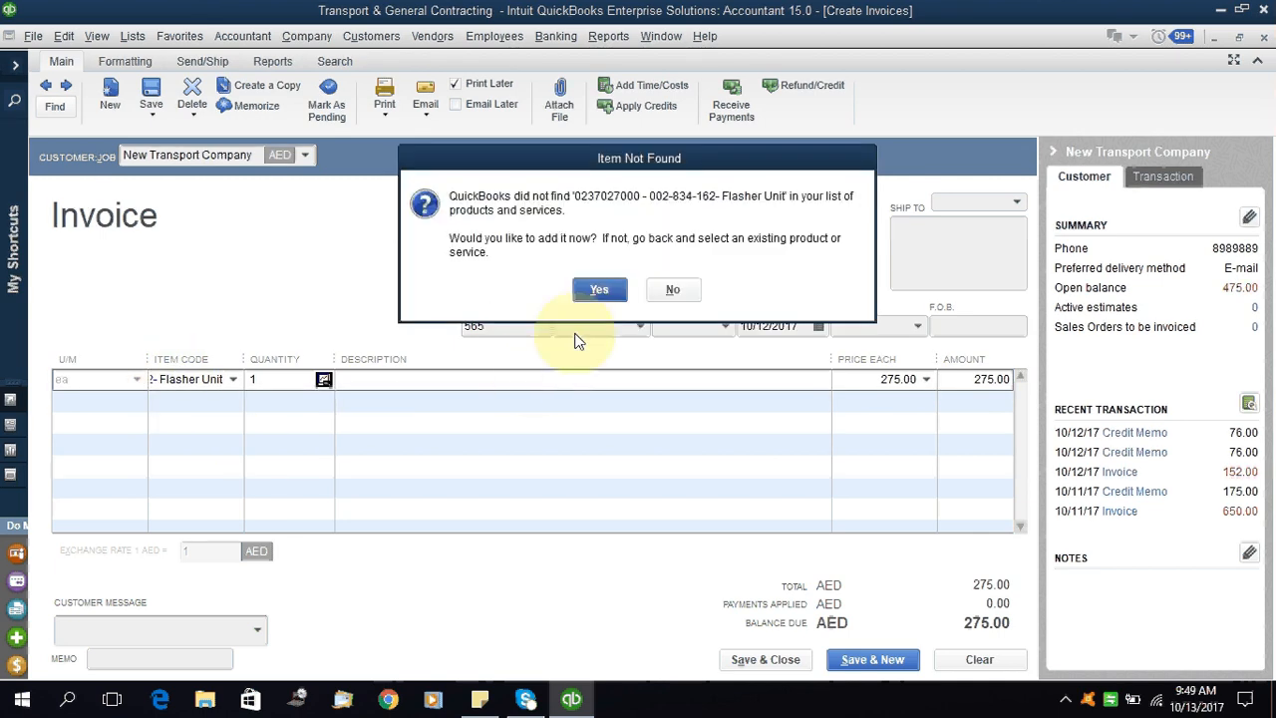
{"action": "left_click", "coordinate": [684, 289]}
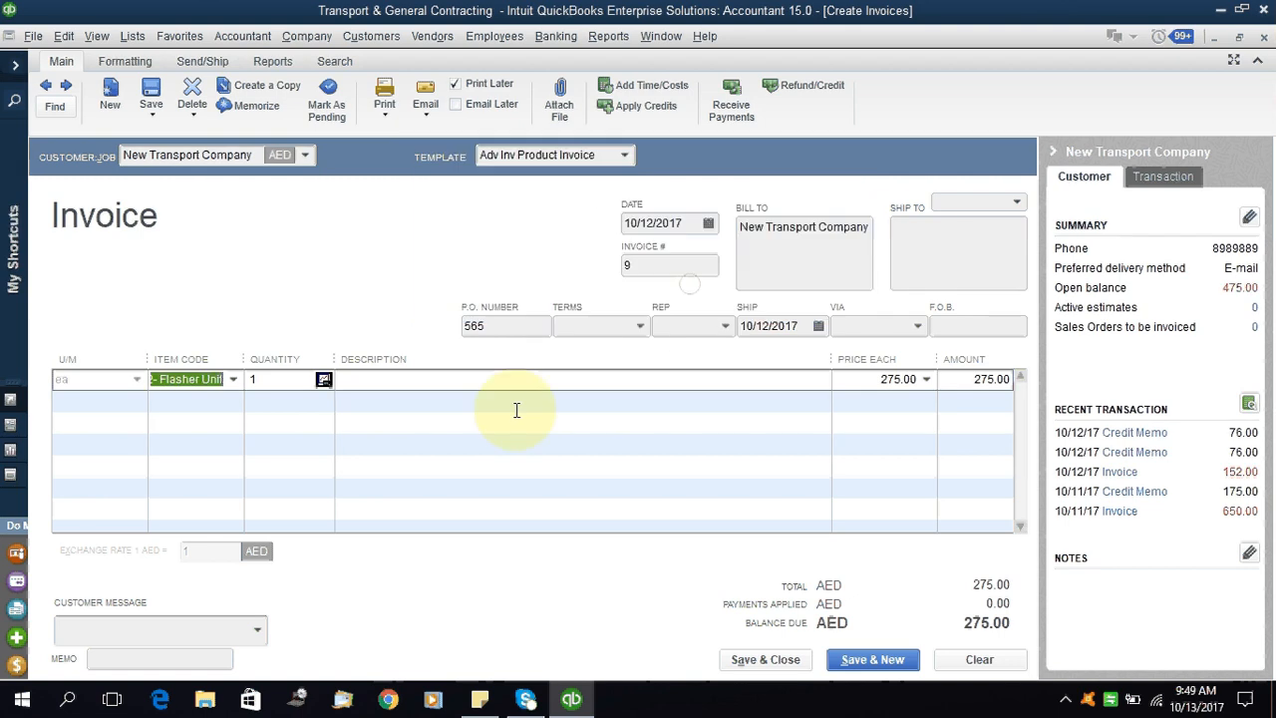
Replace the first invoice line's item code with 002-834-162- Flasher Unit.
{"action": "key", "text": "BackSpace"}
{"action": "key", "text": "BackSpace"}
{"action": "key", "text": "BackSpace"}
{"action": "key", "text": "BackSpace"}
{"action": "key", "text": "BackSpace"}
{"action": "key", "text": "BackSpace"}
{"action": "key", "text": "BackSpace"}
{"action": "key", "text": "BackSpace"}
{"action": "key", "text": "BackSpace"}
{"action": "key", "text": "BackSpace"}
{"action": "key", "text": "BackSpace"}
{"action": "key", "text": "BackSpace"}
{"action": "key", "text": "BackSpace"}
{"action": "key", "text": "BackSpace"}
{"action": "key", "text": "BackSpace"}
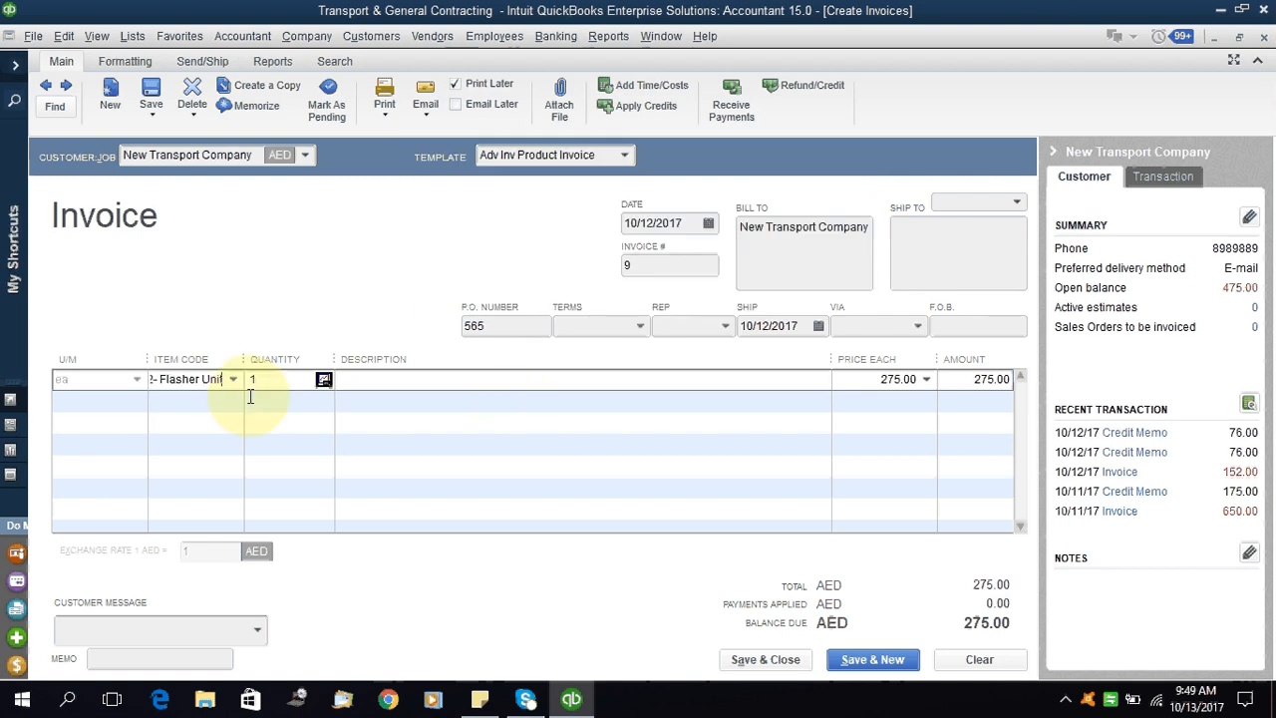
{"action": "key", "text": "shift+Home"}
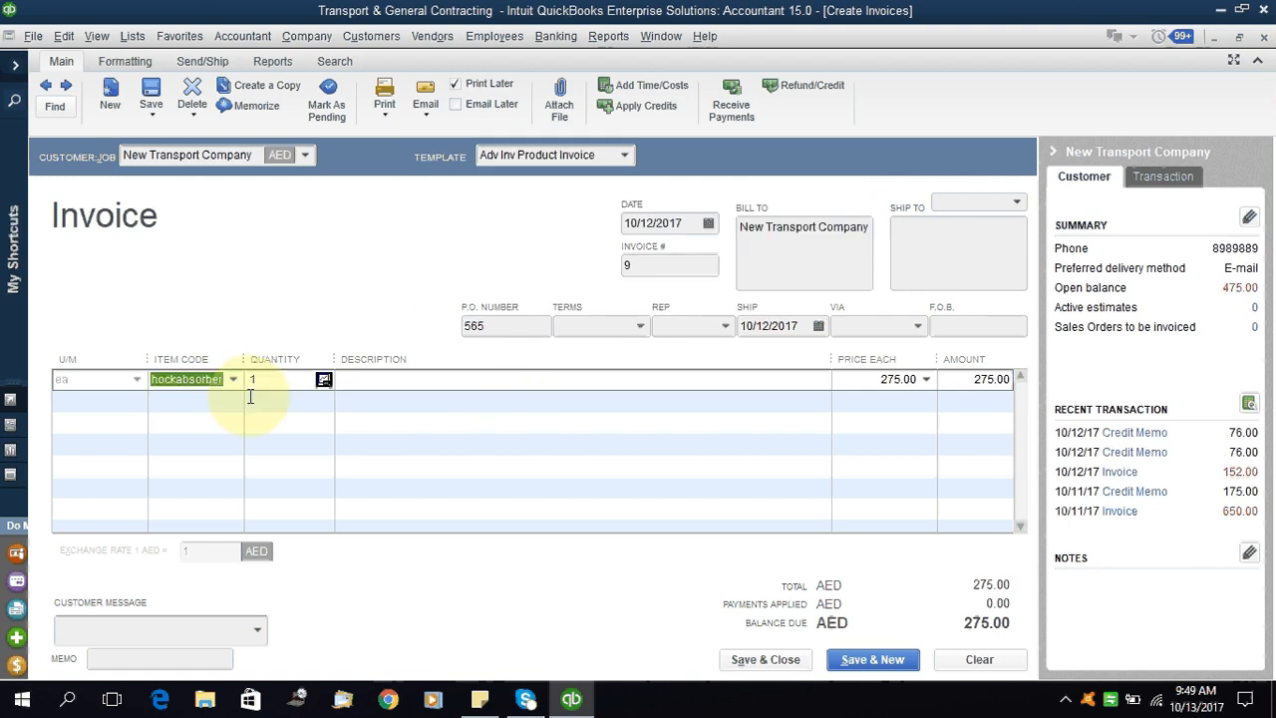
{"action": "key", "text": "BackSpace"}
{"action": "type", "text": "37027000 - 002- Flasher Unit"}
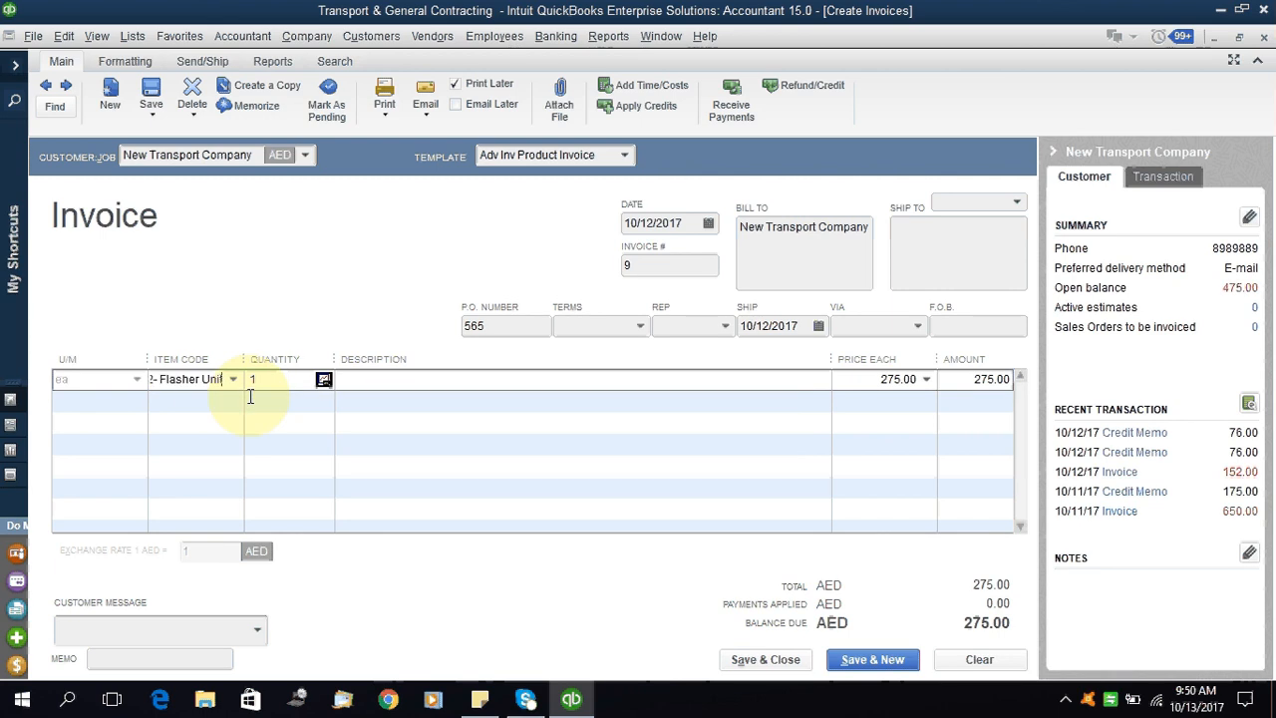
{"action": "key", "text": "Tab"}
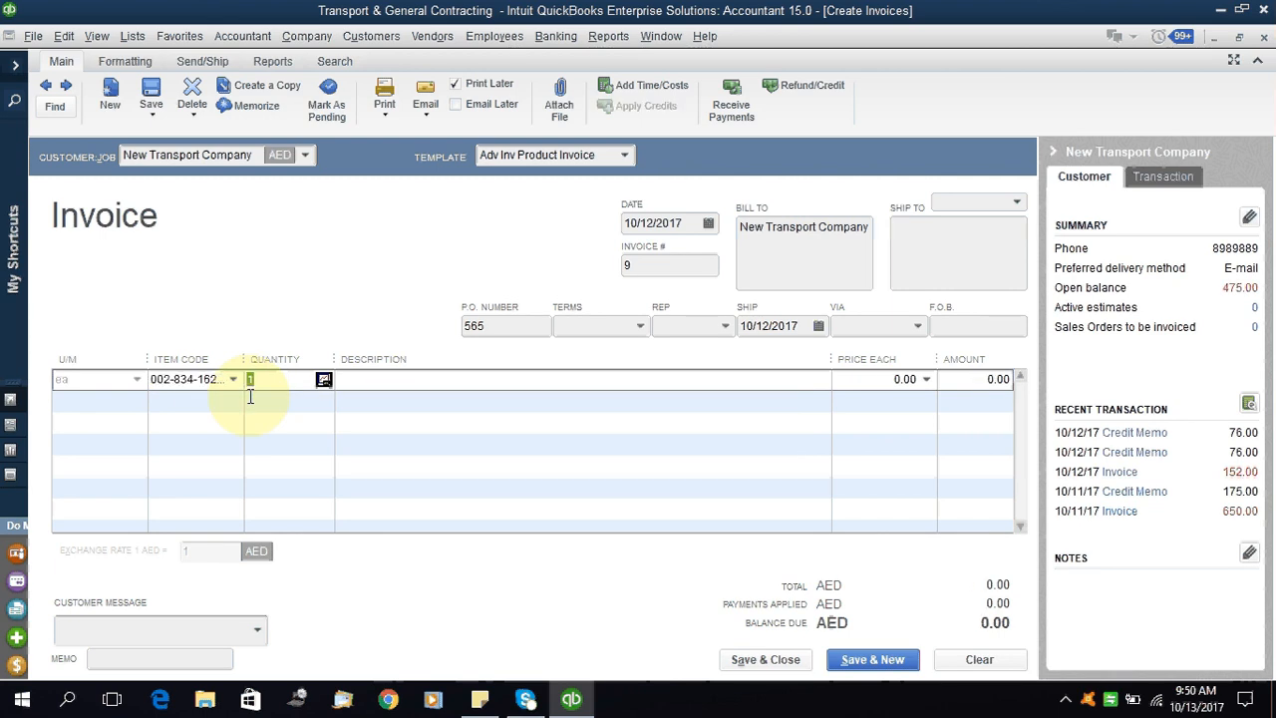
Set the price each of the Flasher Unit line to 76.00.
{"action": "left_click", "coordinate": [893, 379]}
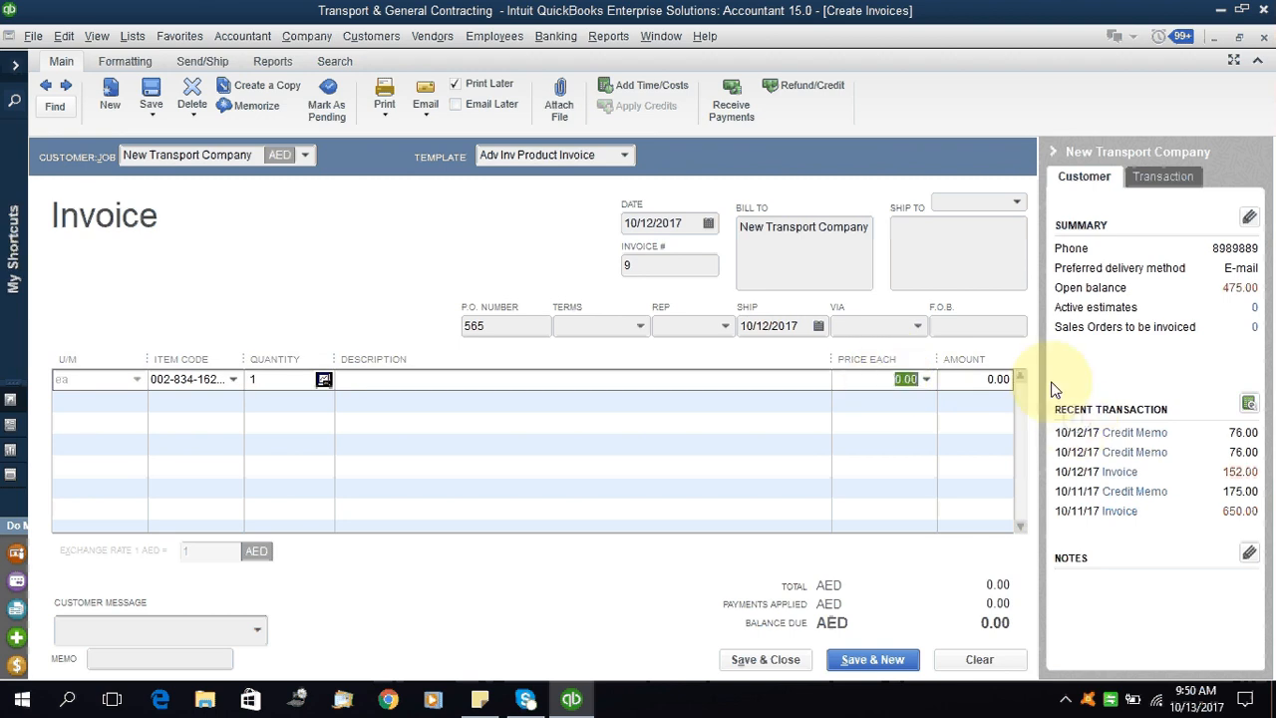
{"action": "type", "text": "76"}
{"action": "key", "text": "Tab"}
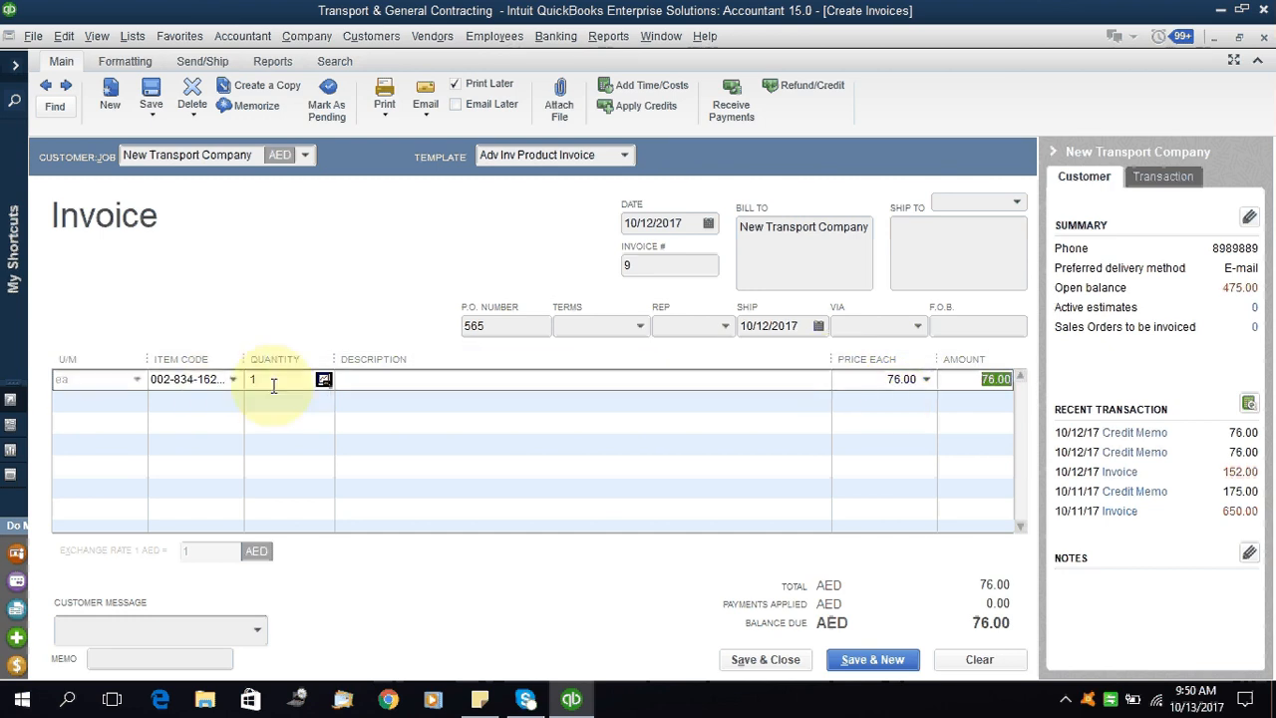
Try a quantity of 3 on the Flasher Unit line and check the item's current availability.
{"action": "left_click_drag", "start_coordinate": [273, 385], "coordinate": [236, 383]}
{"action": "type", "text": "3"}
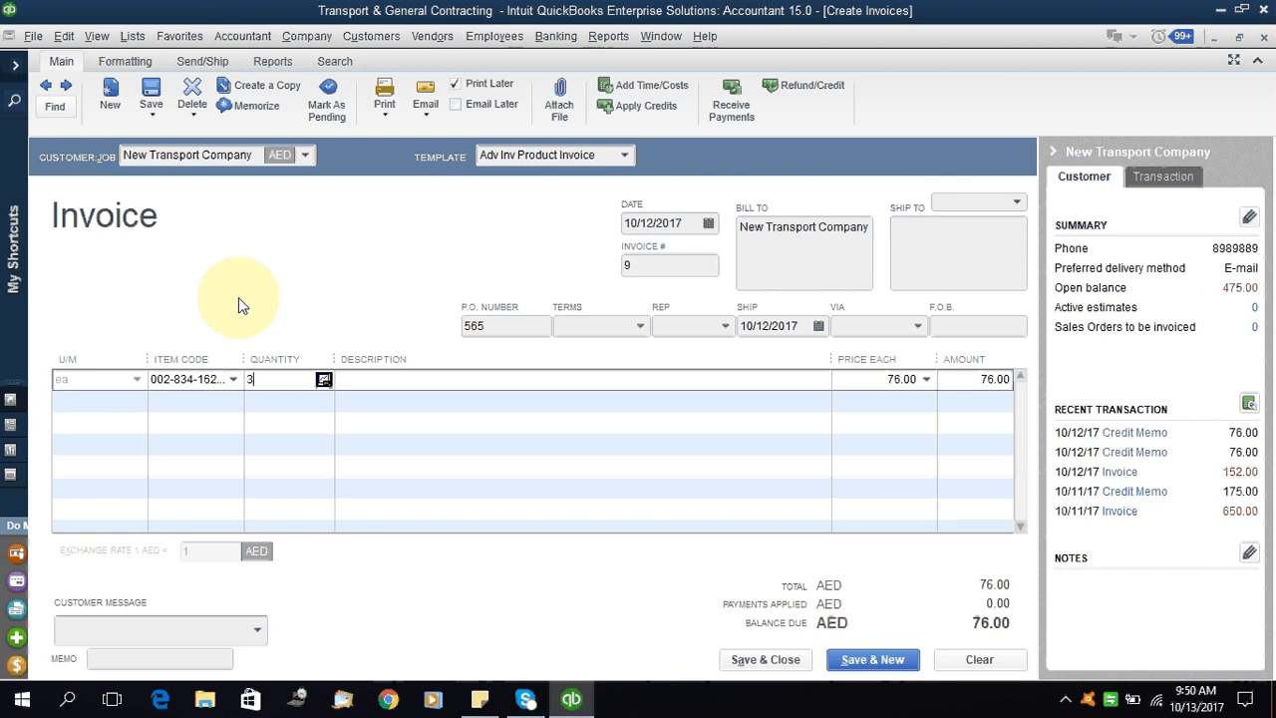
{"action": "key", "text": "Tab"}
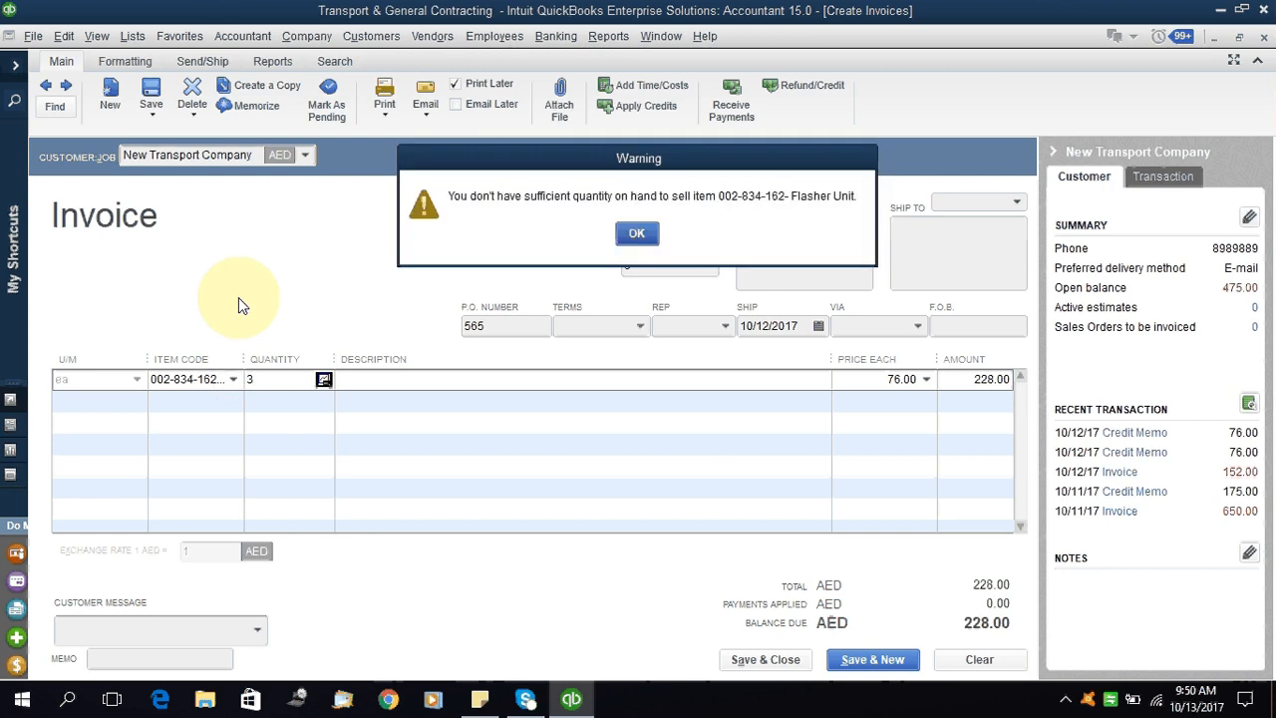
{"action": "key", "text": "Return"}
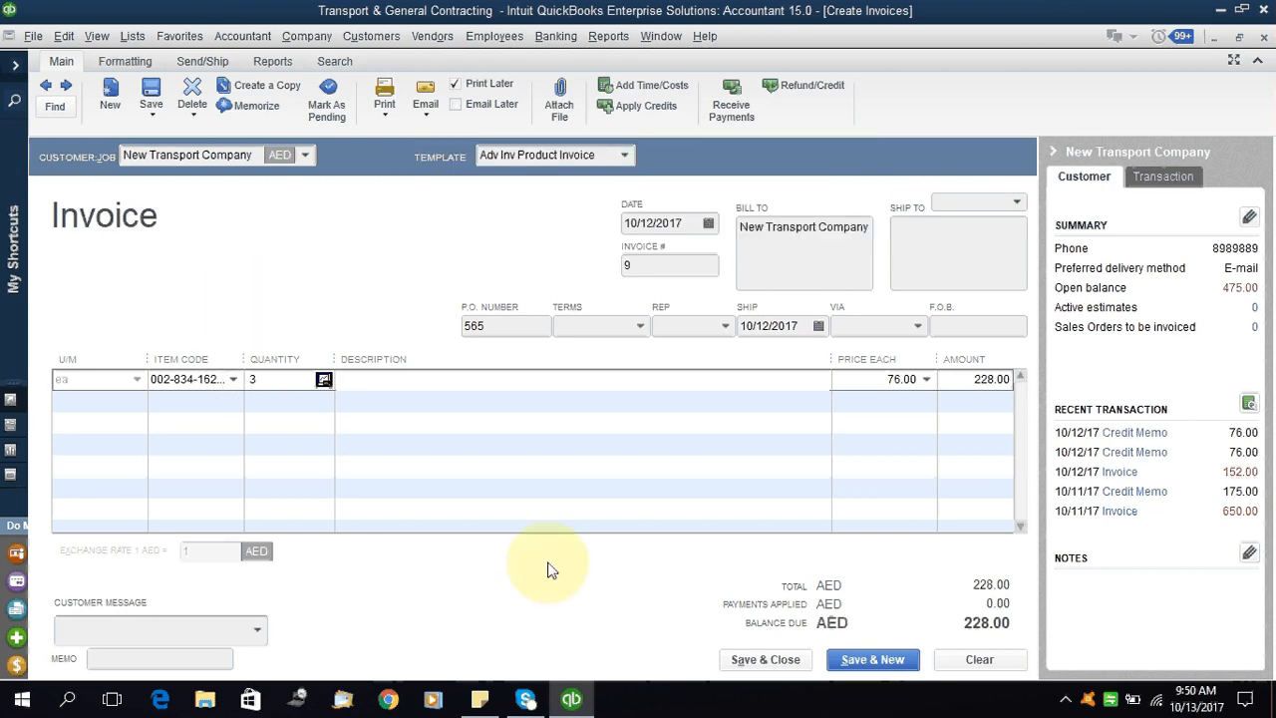
{"action": "left_click", "coordinate": [325, 380]}
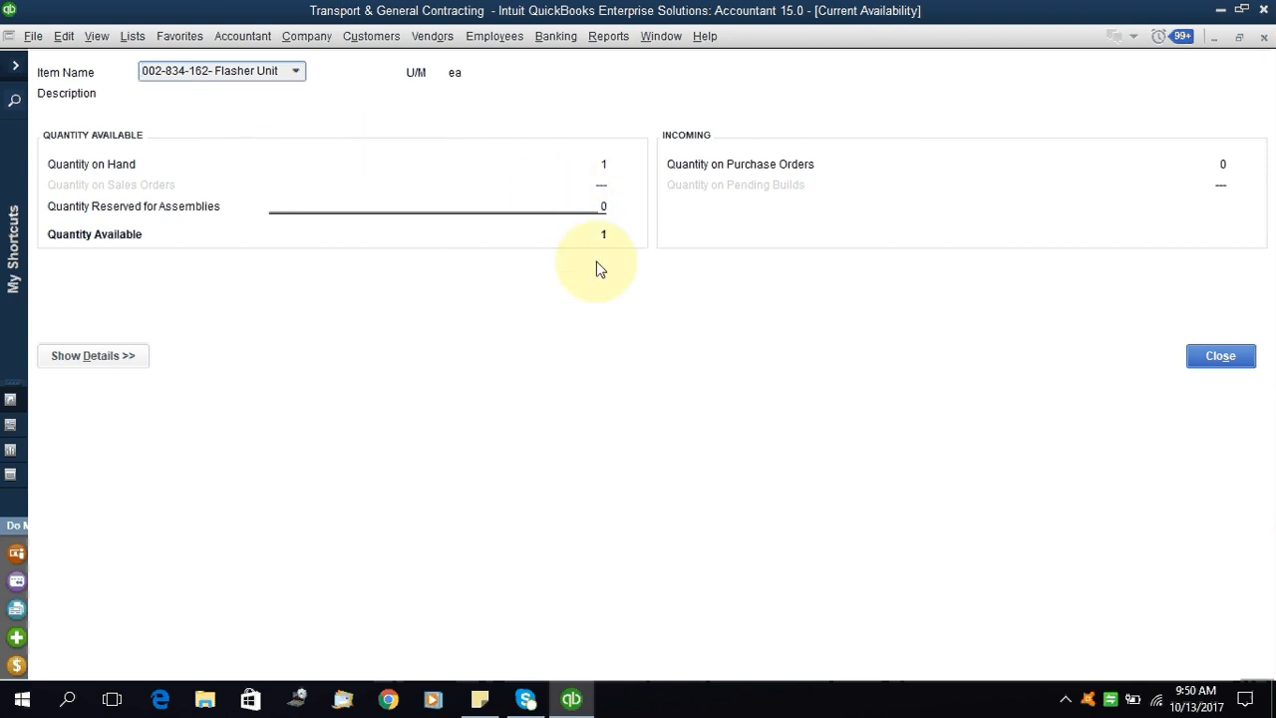
{"action": "key", "text": "Escape"}
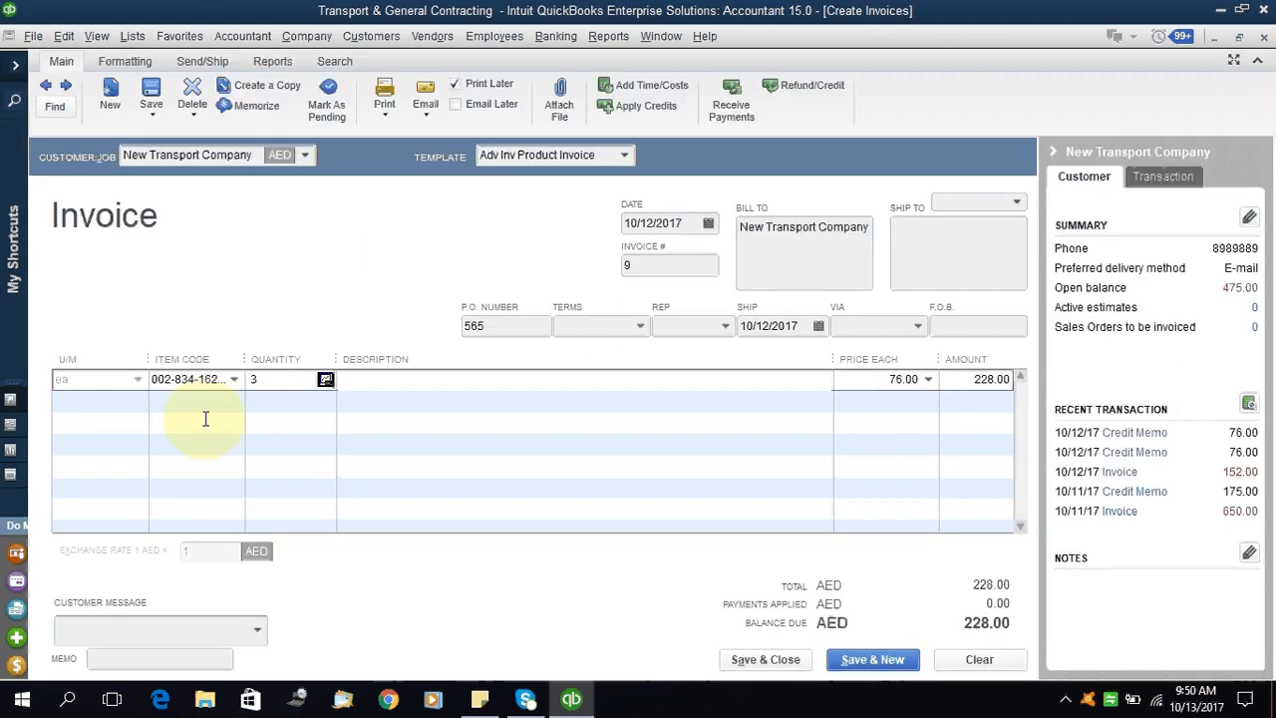
Set the Flasher Unit quantity to 1 and save and close the invoice without applying the customer's available credits.
{"action": "left_click_drag", "start_coordinate": [276, 385], "coordinate": [209, 390]}
{"action": "type", "text": "1"}
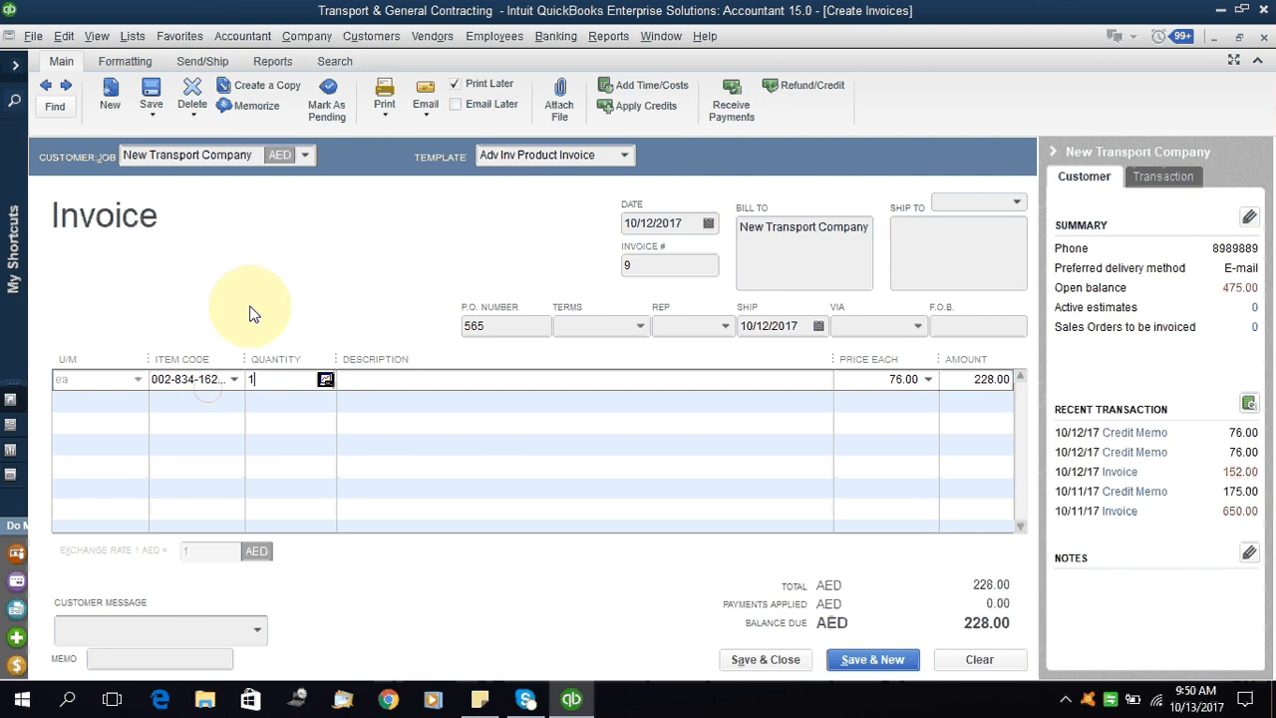
{"action": "key", "text": "Tab"}
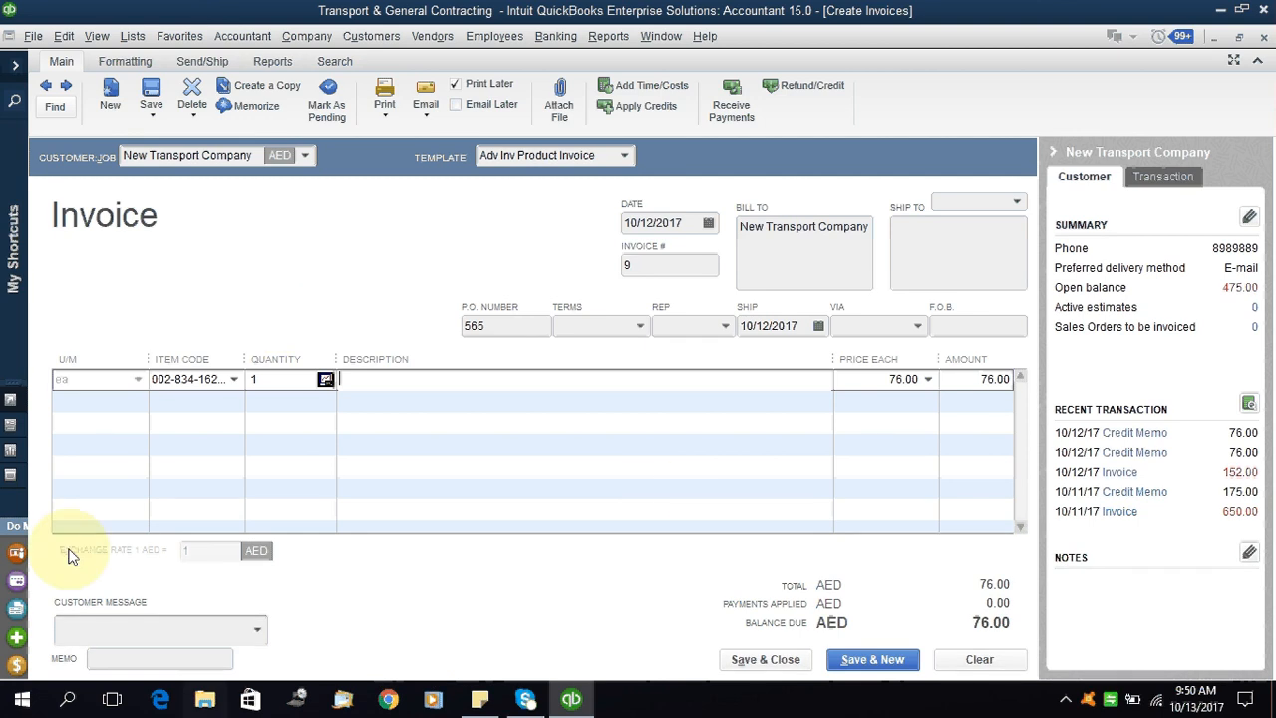
{"action": "left_click", "coordinate": [746, 664]}
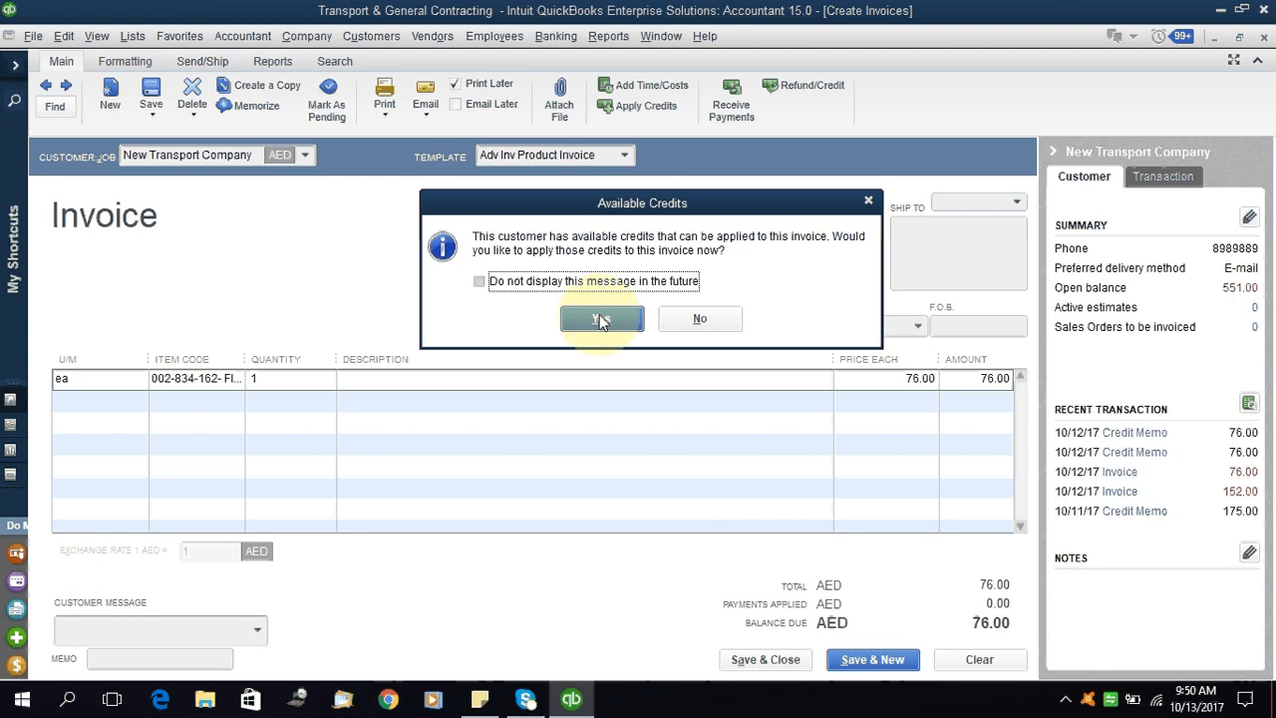
{"action": "left_click", "coordinate": [695, 321]}
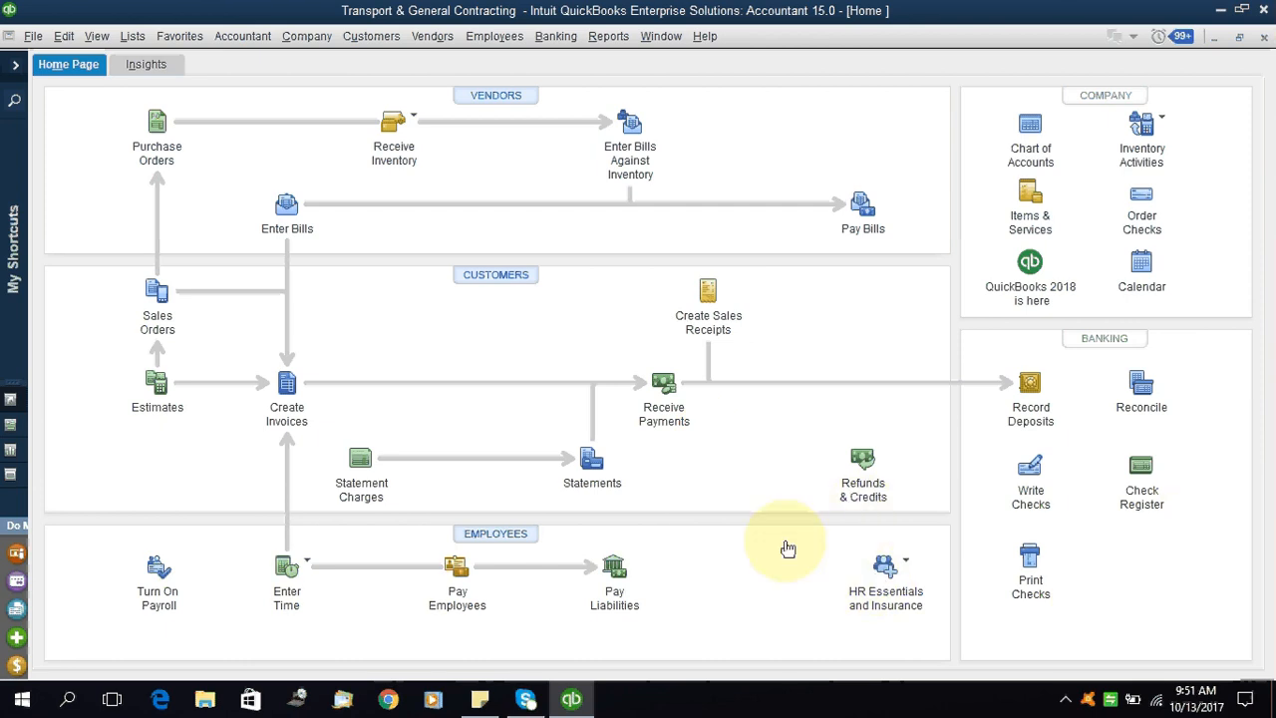
{"action": "left_click", "coordinate": [865, 465]}
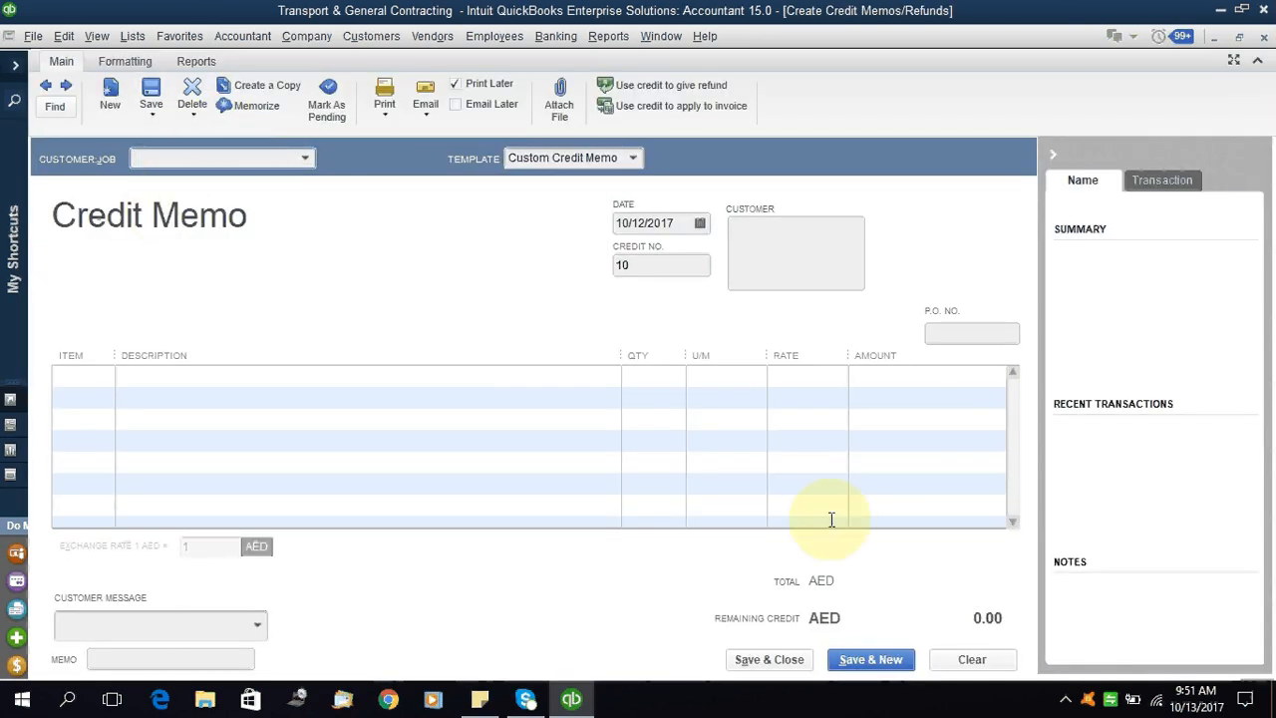
{"action": "key", "text": "Escape"}
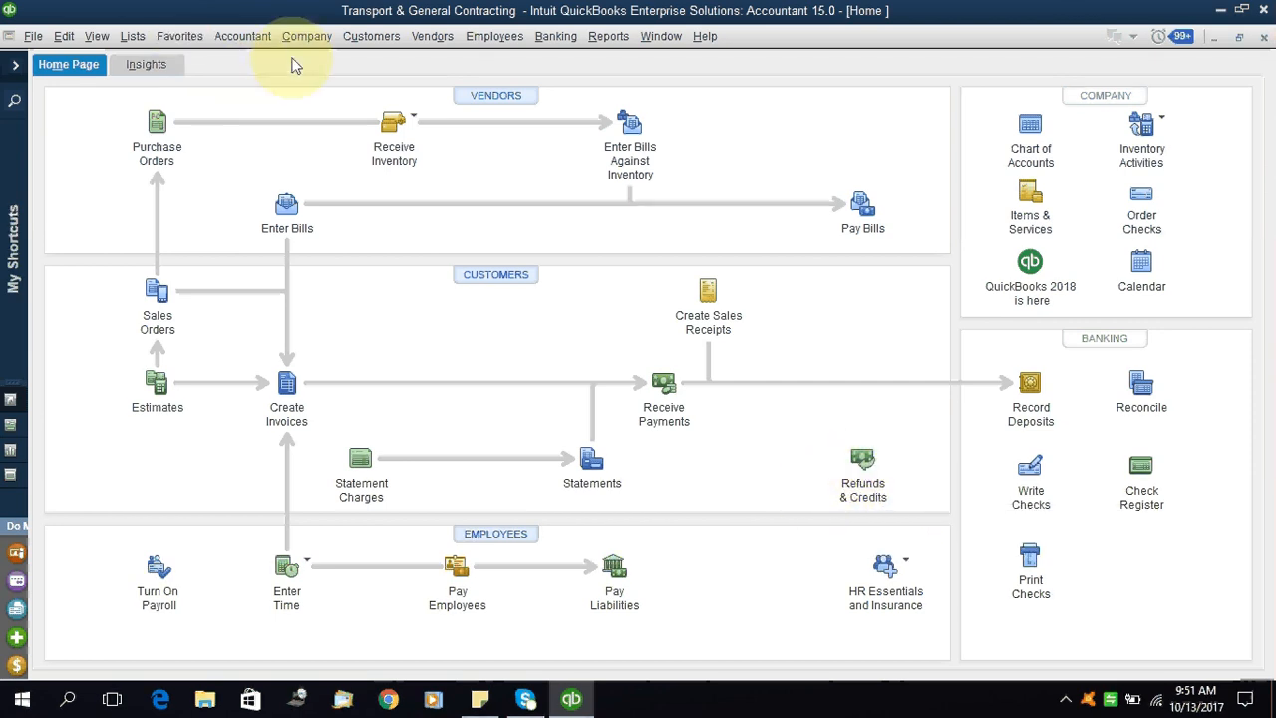
{"action": "left_click", "coordinate": [369, 35]}
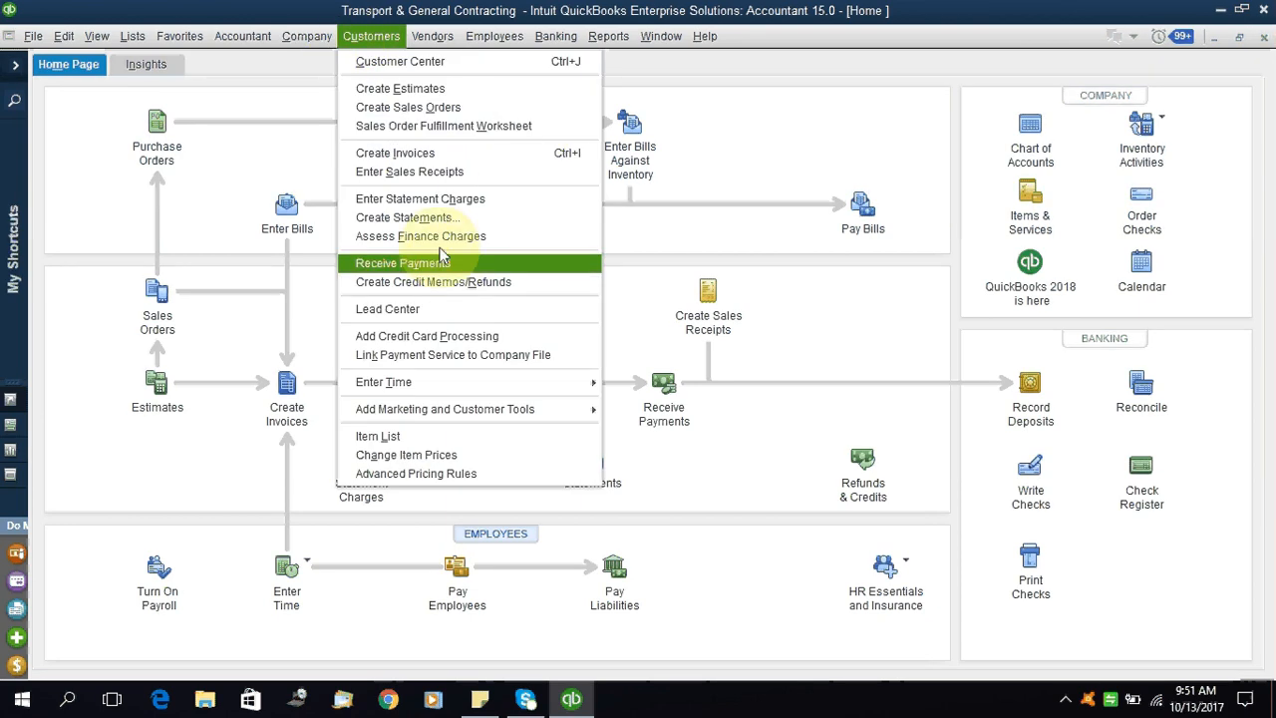
{"action": "left_click", "coordinate": [409, 153]}
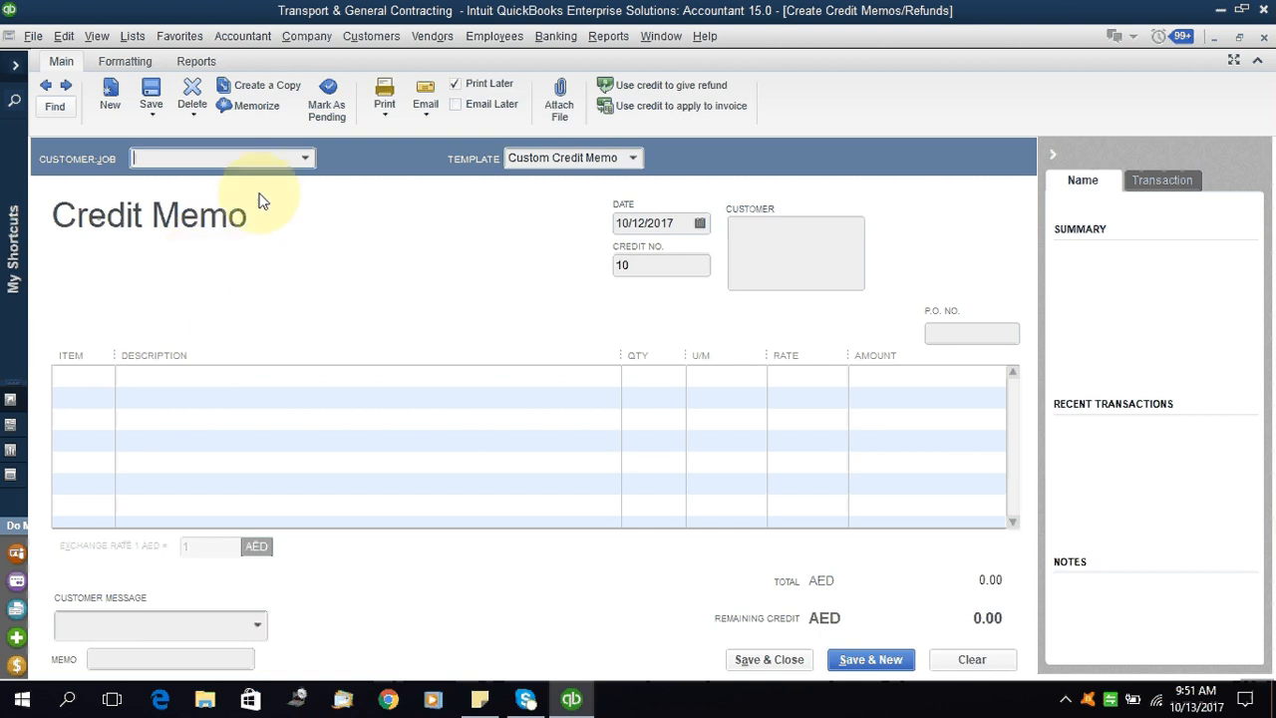
{"action": "key", "text": "Escape"}
{"action": "key", "text": "Escape"}
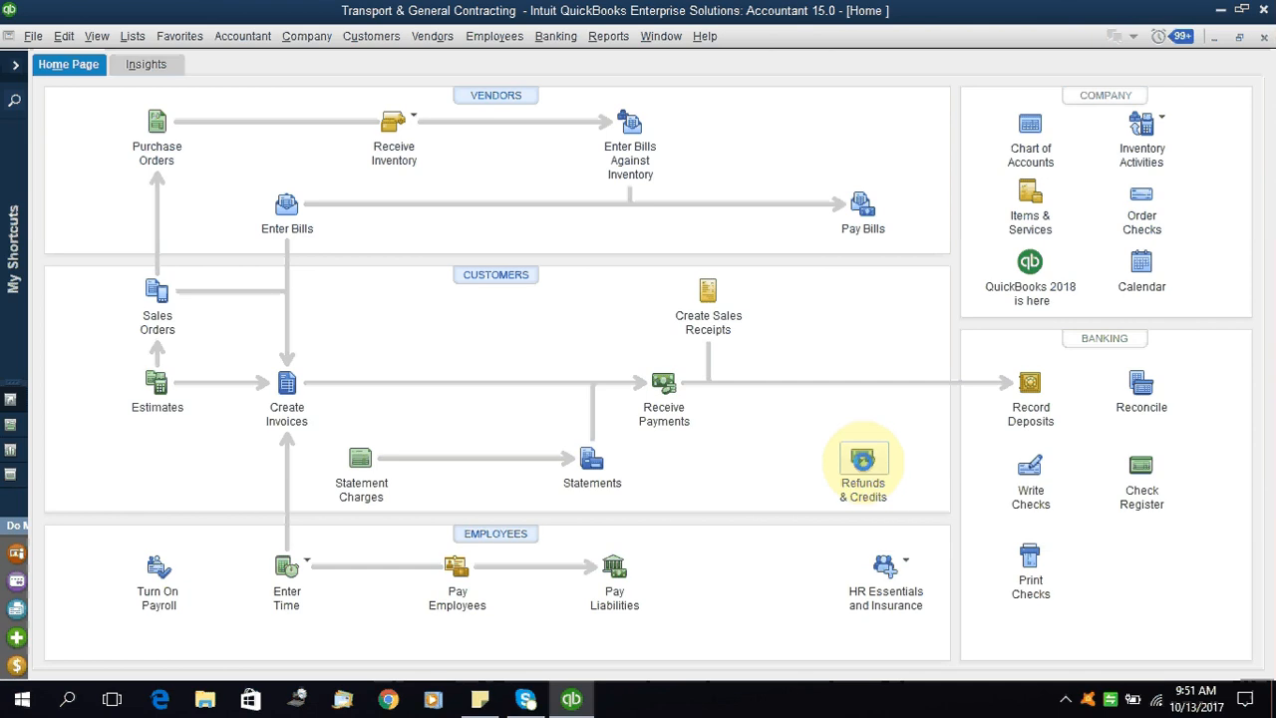
Start a new credit memo for the customer New Transport Company.
{"action": "left_click", "coordinate": [863, 463]}
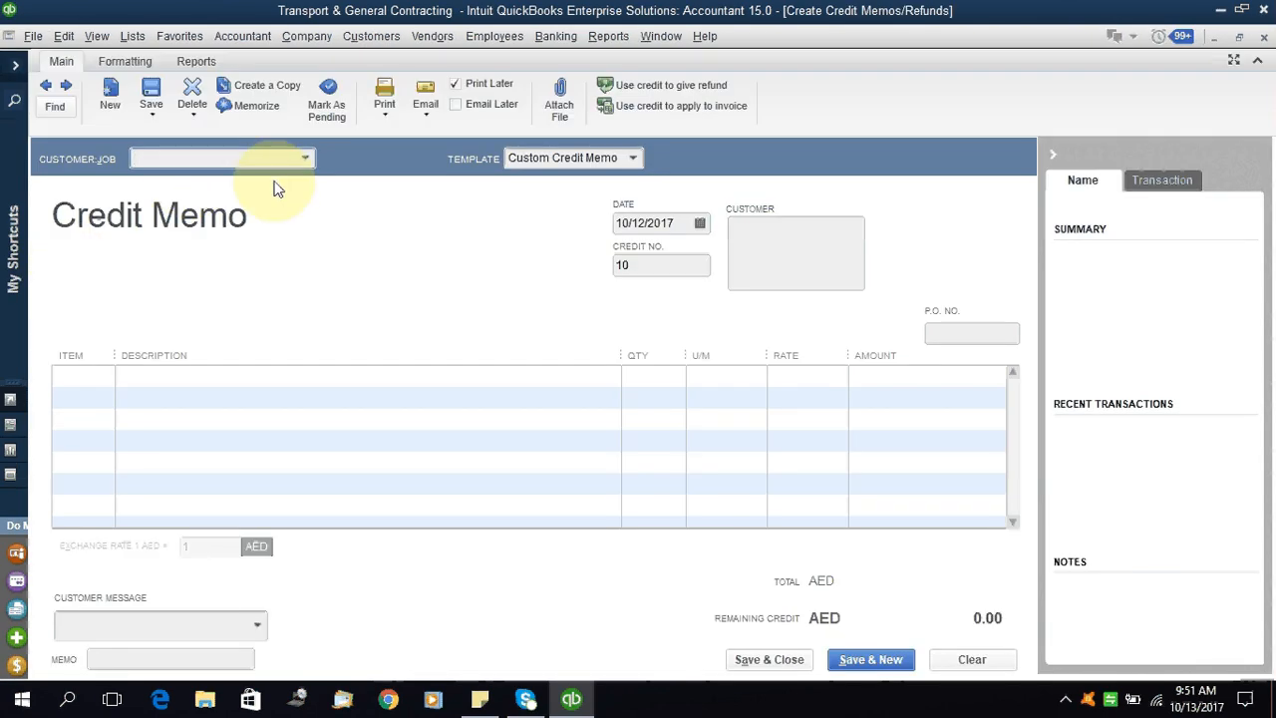
{"action": "left_click", "coordinate": [307, 159]}
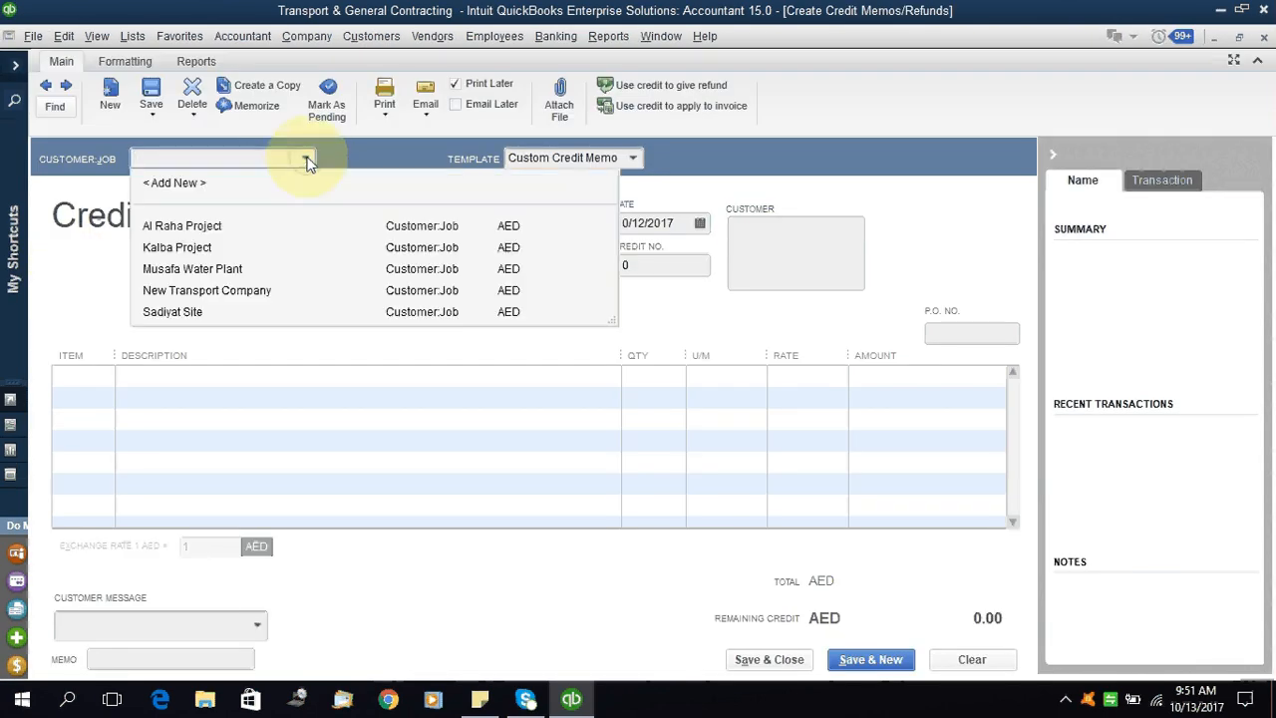
{"action": "left_click", "coordinate": [204, 290]}
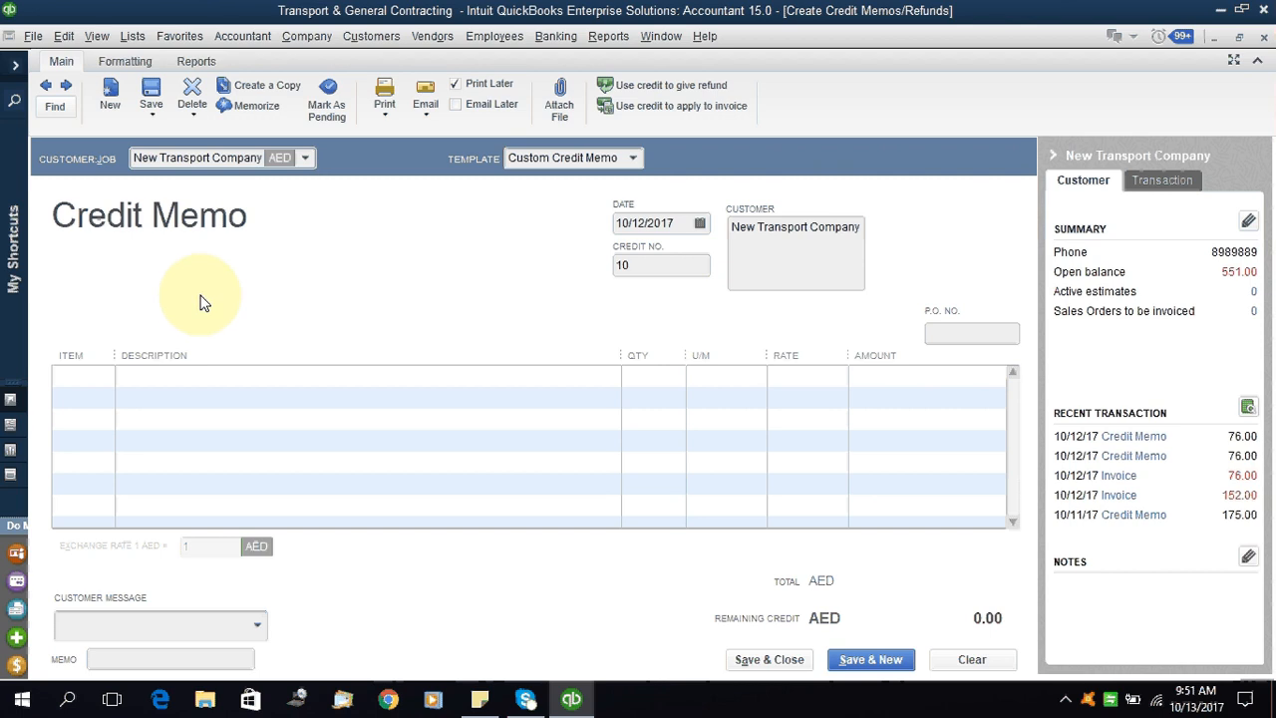
Try the Return Receipt template on the credit memo and switch back to Custom Credit Memo.
{"action": "left_click", "coordinate": [632, 158]}
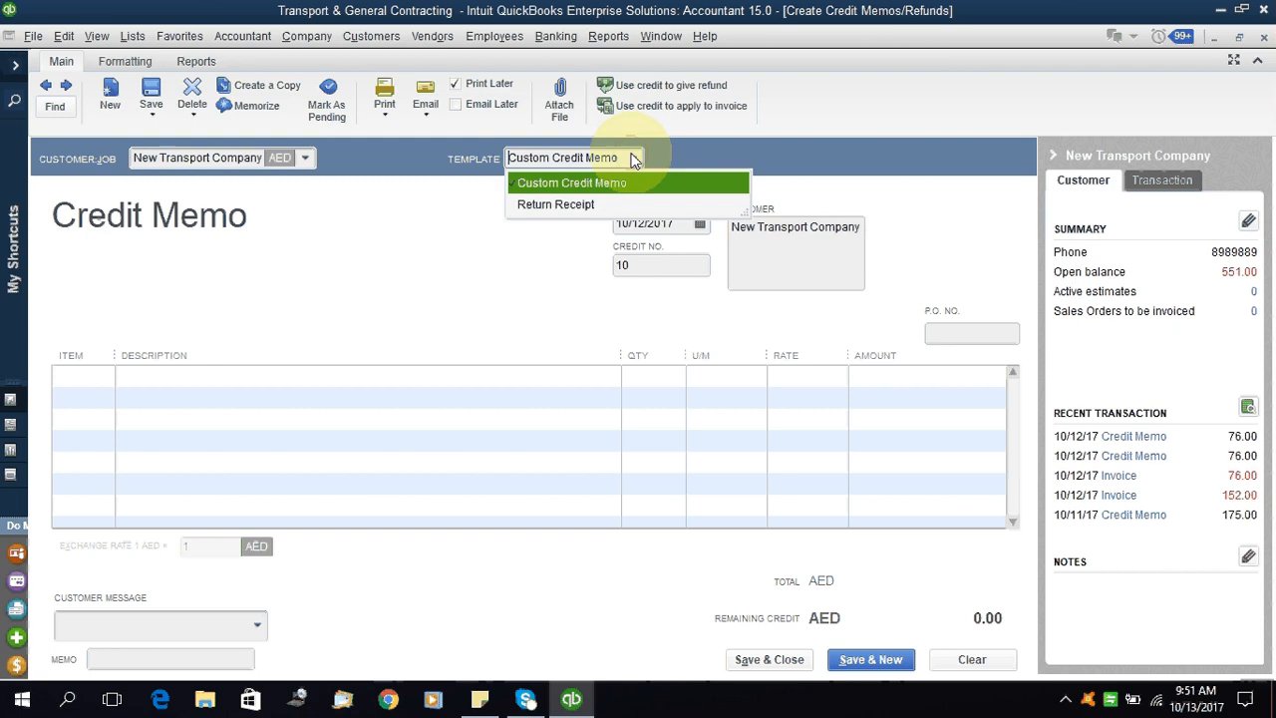
{"action": "left_click", "coordinate": [574, 205]}
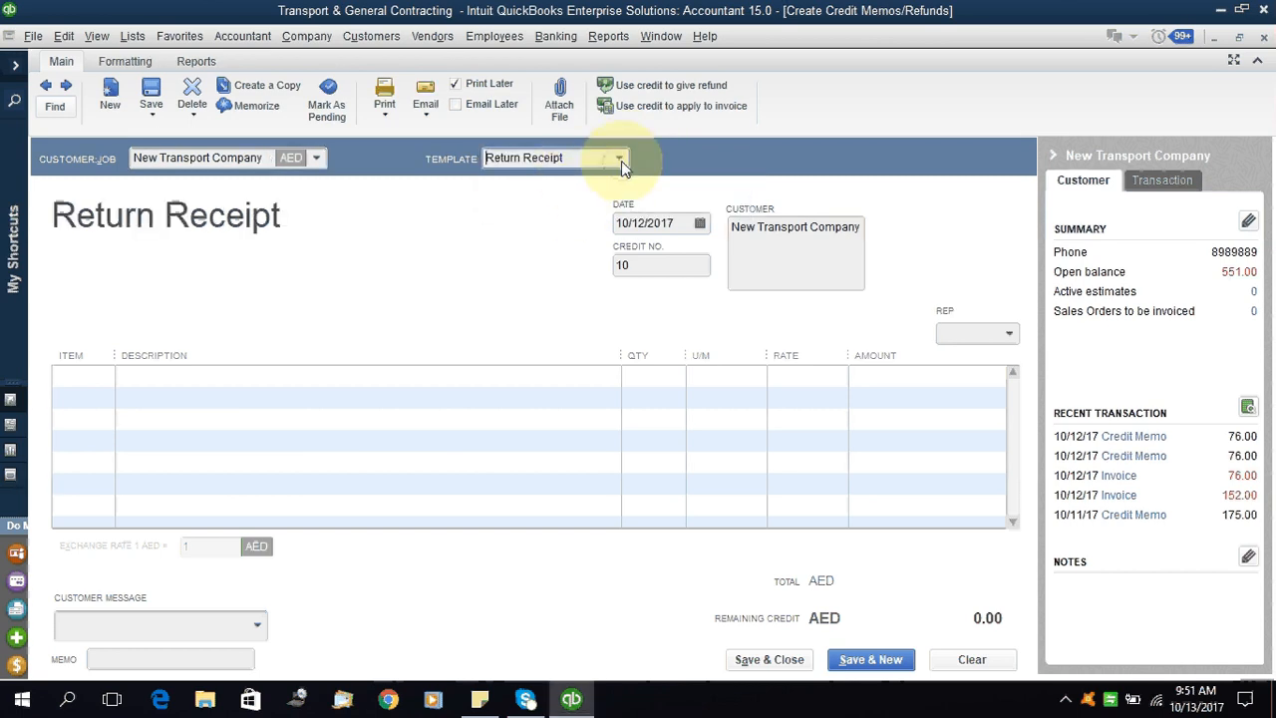
{"action": "left_click", "coordinate": [619, 158]}
{"action": "left_click", "coordinate": [564, 184]}
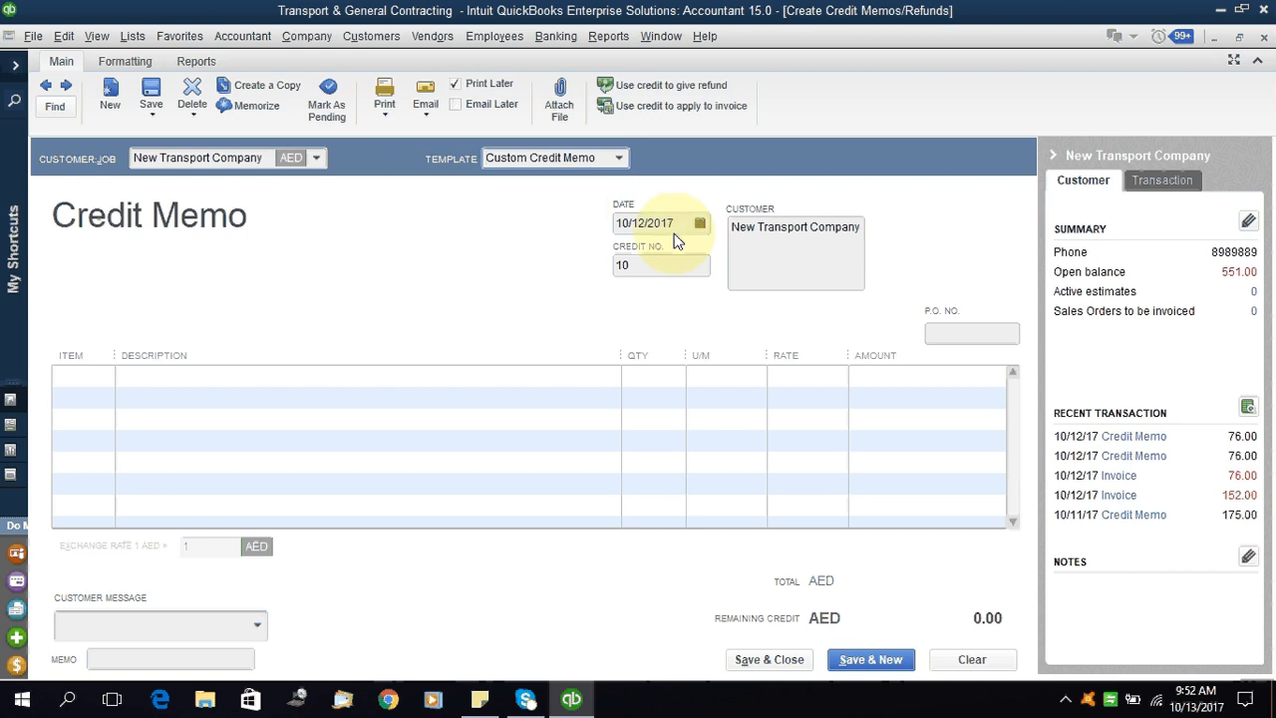
Enter the Flasher Unit invoice's P.O. number on the credit memo.
{"action": "left_click", "coordinate": [630, 266]}
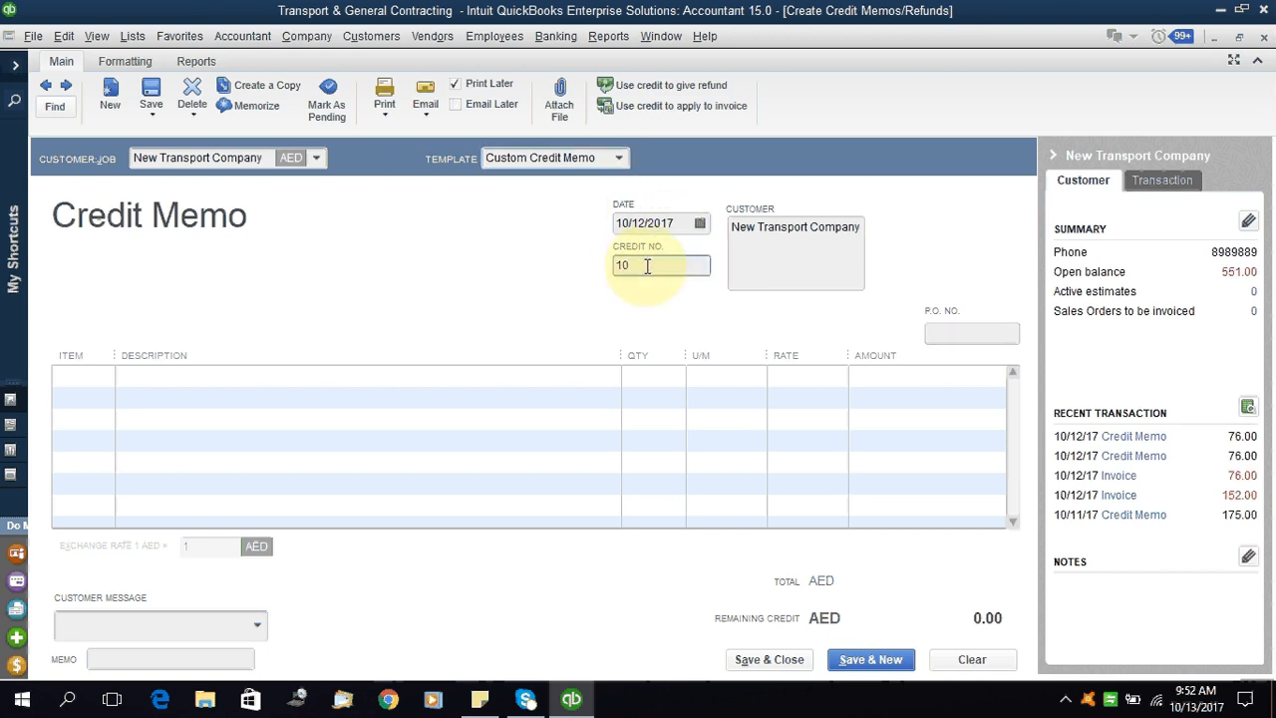
{"action": "left_click_drag", "start_coordinate": [650, 265], "coordinate": [541, 270]}
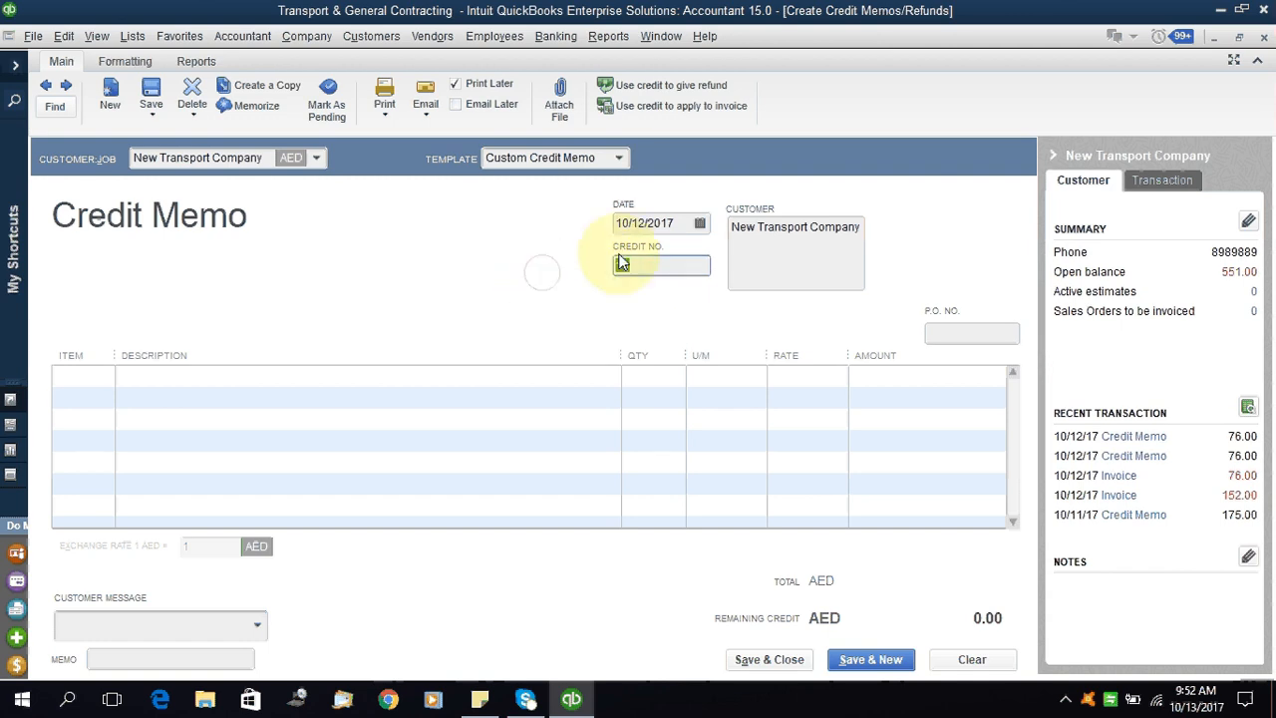
{"action": "left_click", "coordinate": [967, 335]}
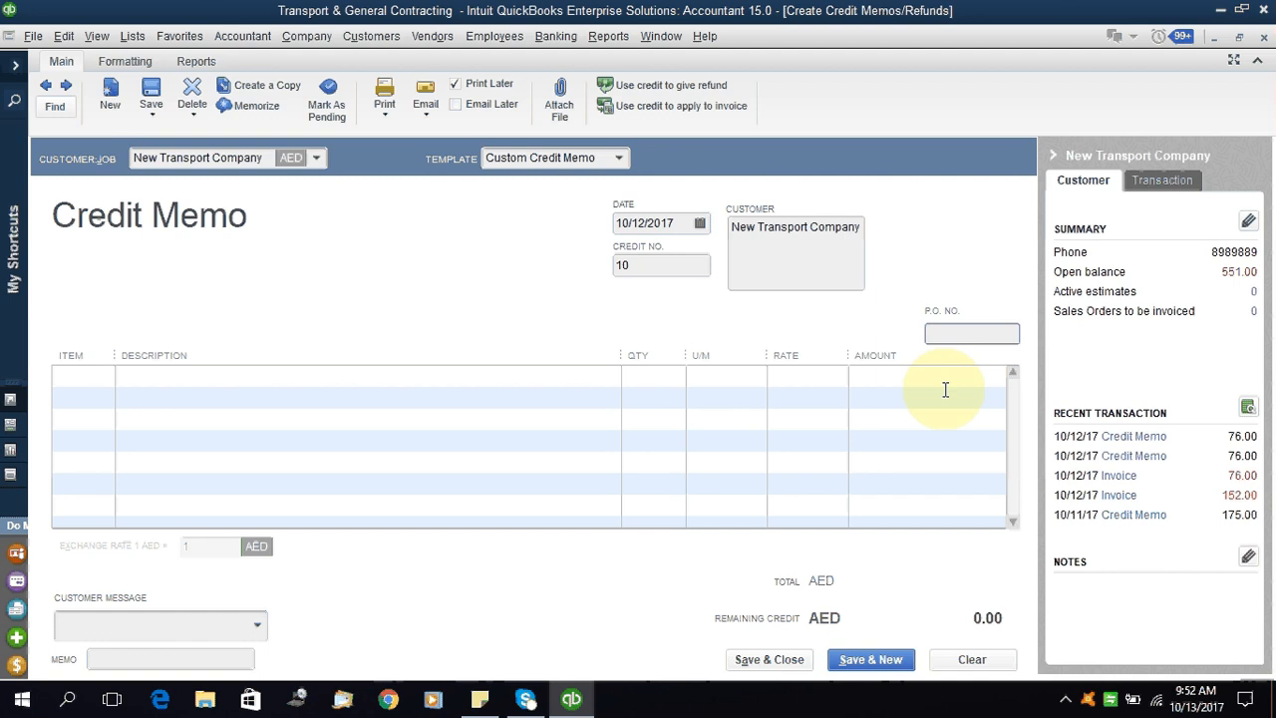
{"action": "type", "text": "565"}
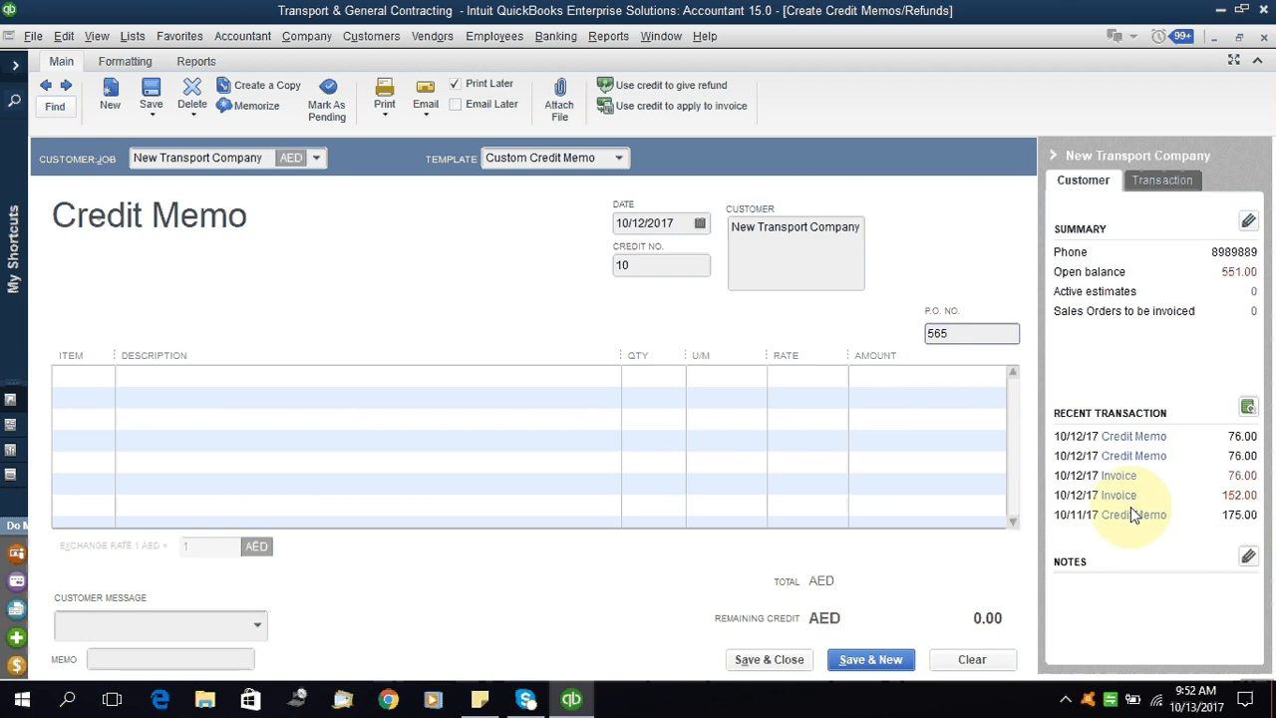
Open the recent 76.00 invoice from the credit memo, check its P.O. number, and return to the credit memo.
{"action": "left_click", "coordinate": [1115, 478]}
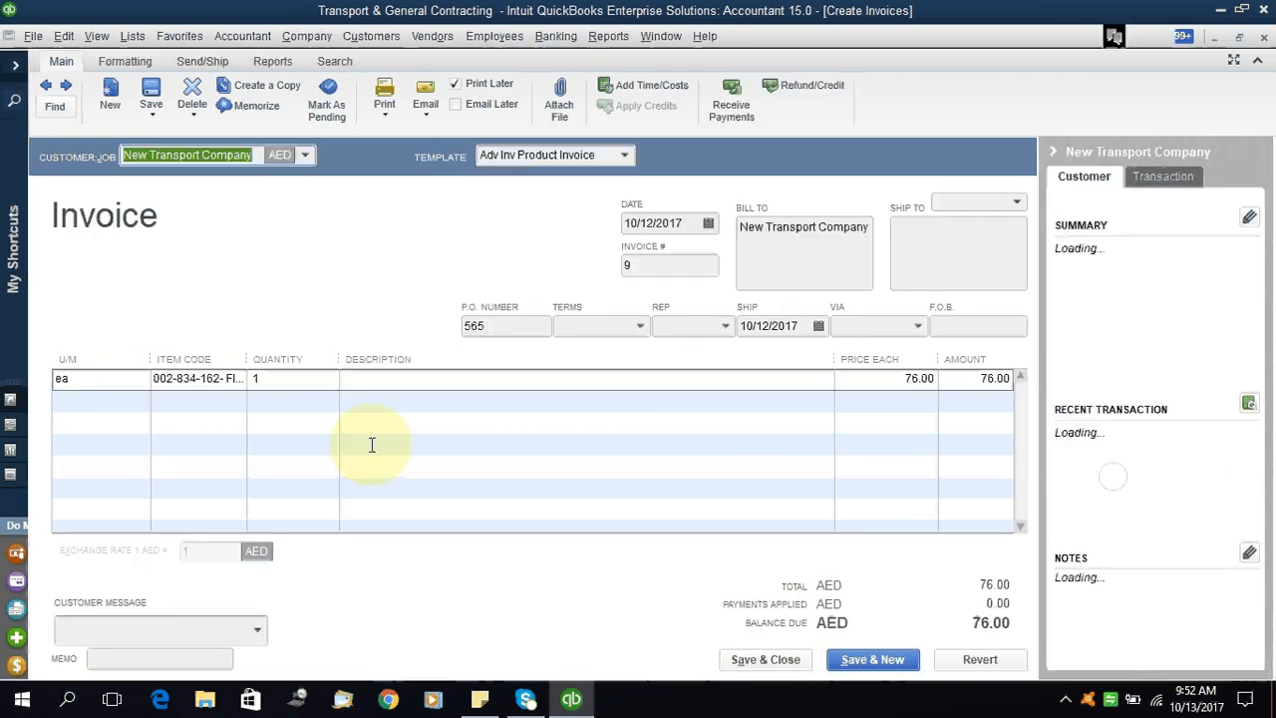
{"action": "left_click_drag", "start_coordinate": [507, 328], "coordinate": [423, 326]}
{"action": "key", "text": "Escape"}
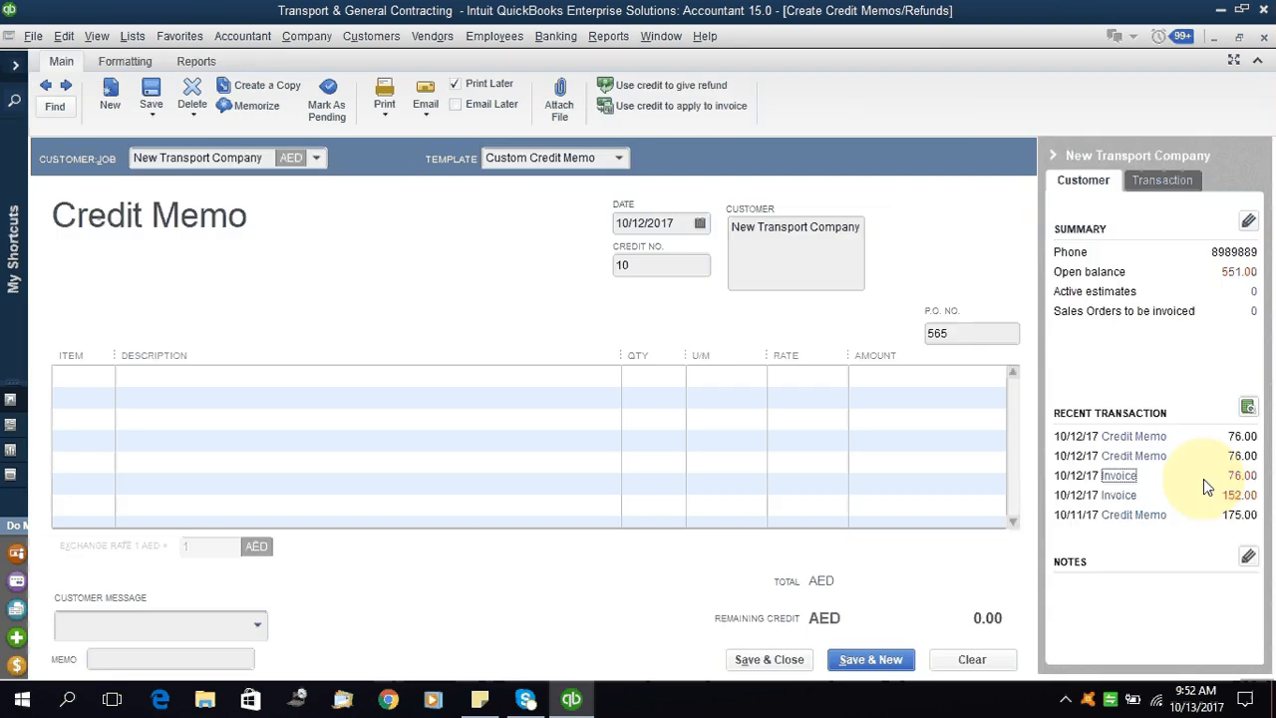
{"action": "left_click", "coordinate": [1128, 479]}
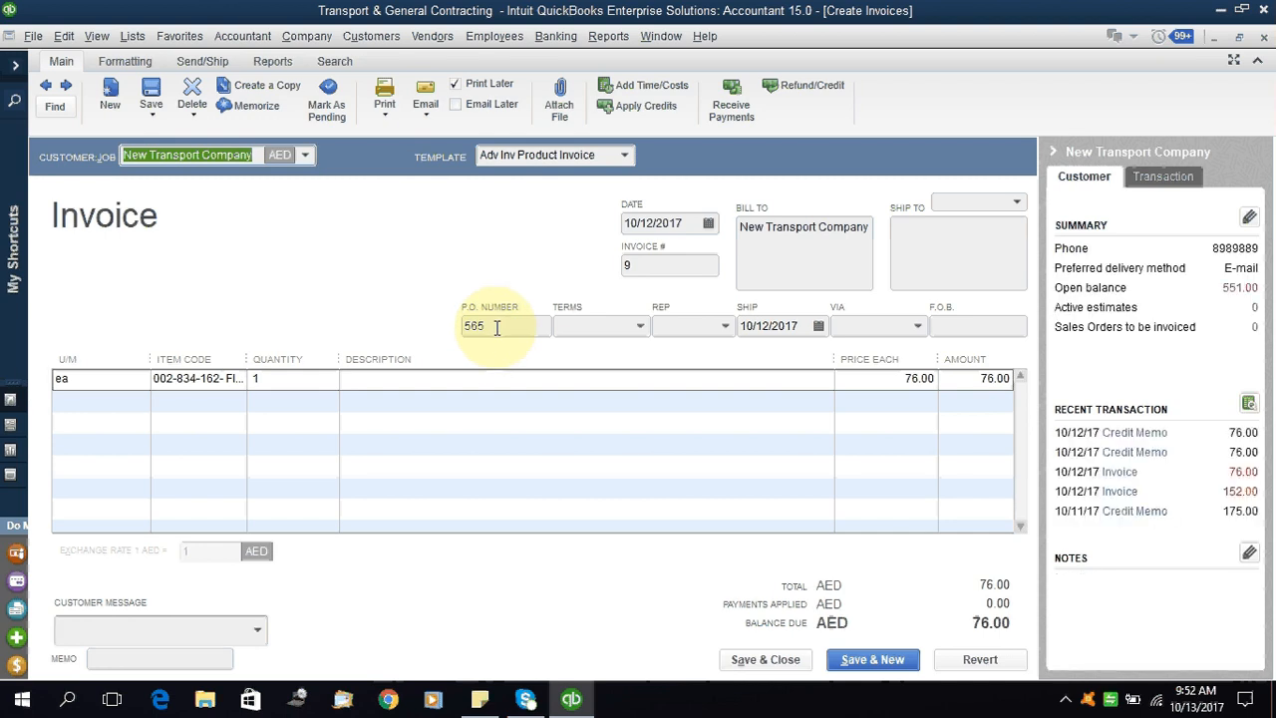
{"action": "key", "text": "Escape"}
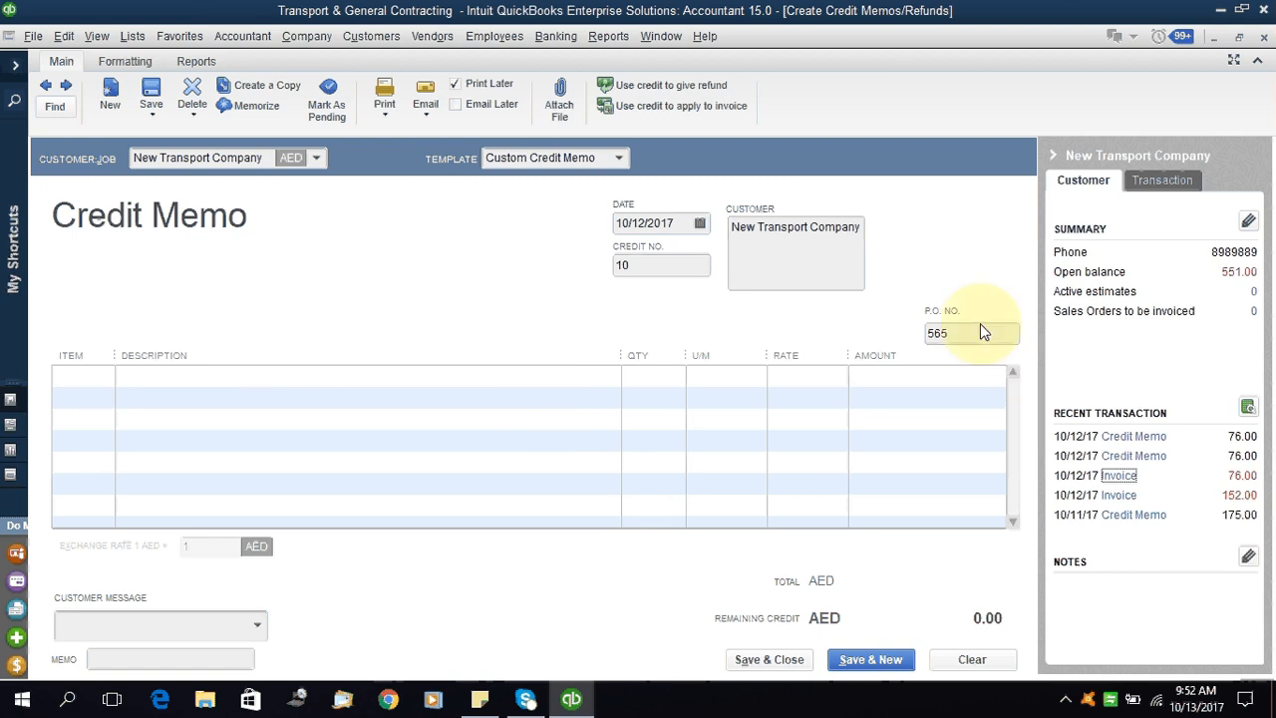
Look up the Flasher Unit's item number in Sticky Notes and return to the credit memo's first item line.
{"action": "left_click", "coordinate": [83, 376]}
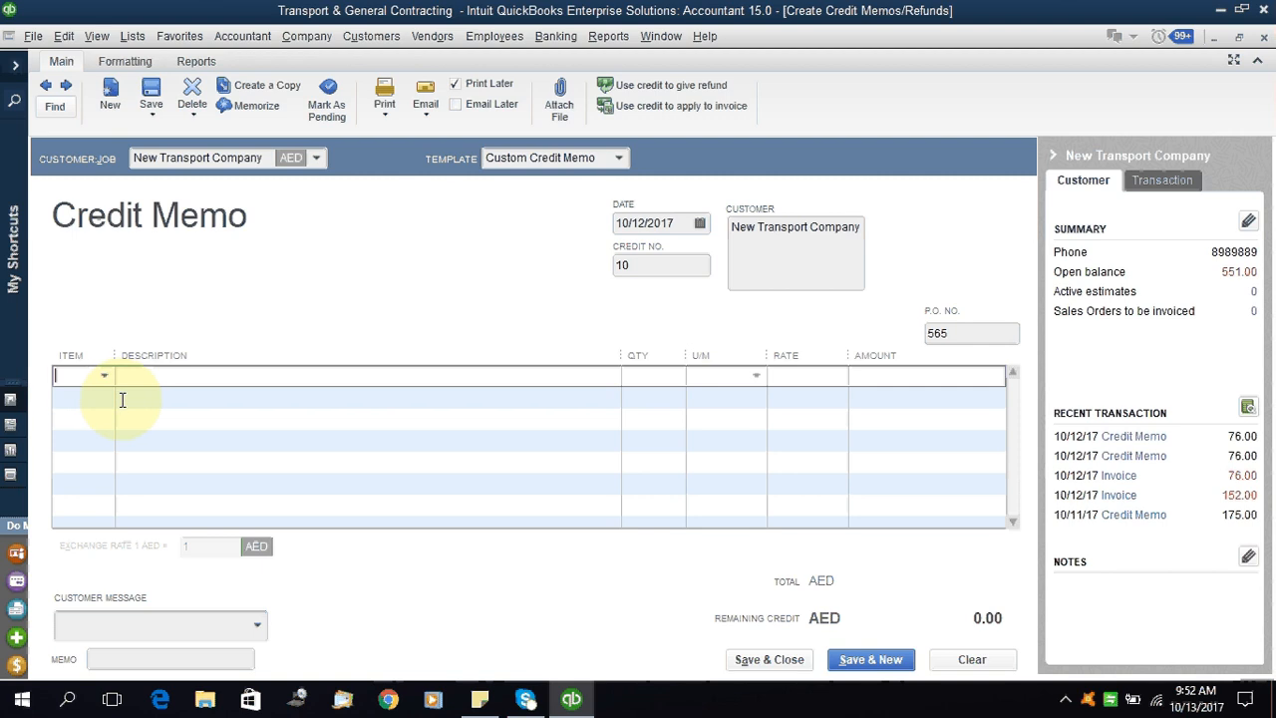
{"action": "key", "text": "ctrl+v"}
{"action": "key", "text": "Up"}
{"action": "key", "text": "Up"}
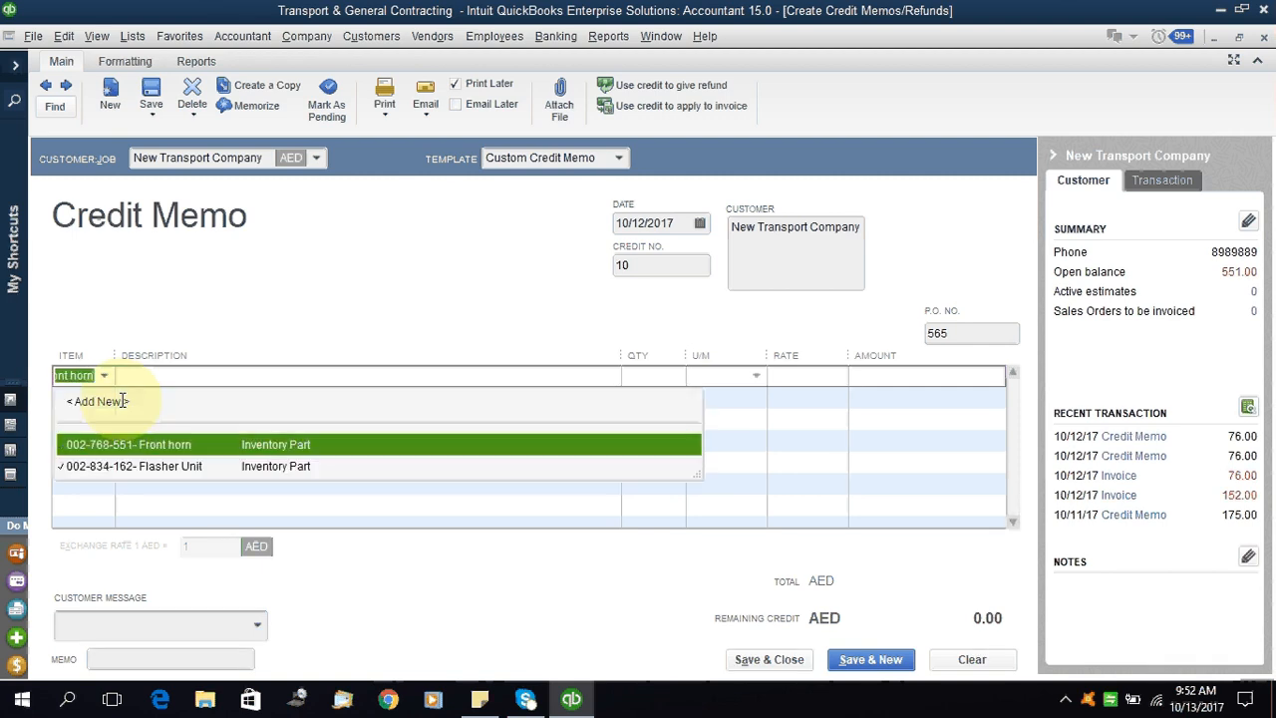
{"action": "key", "text": "alt+Tab"}
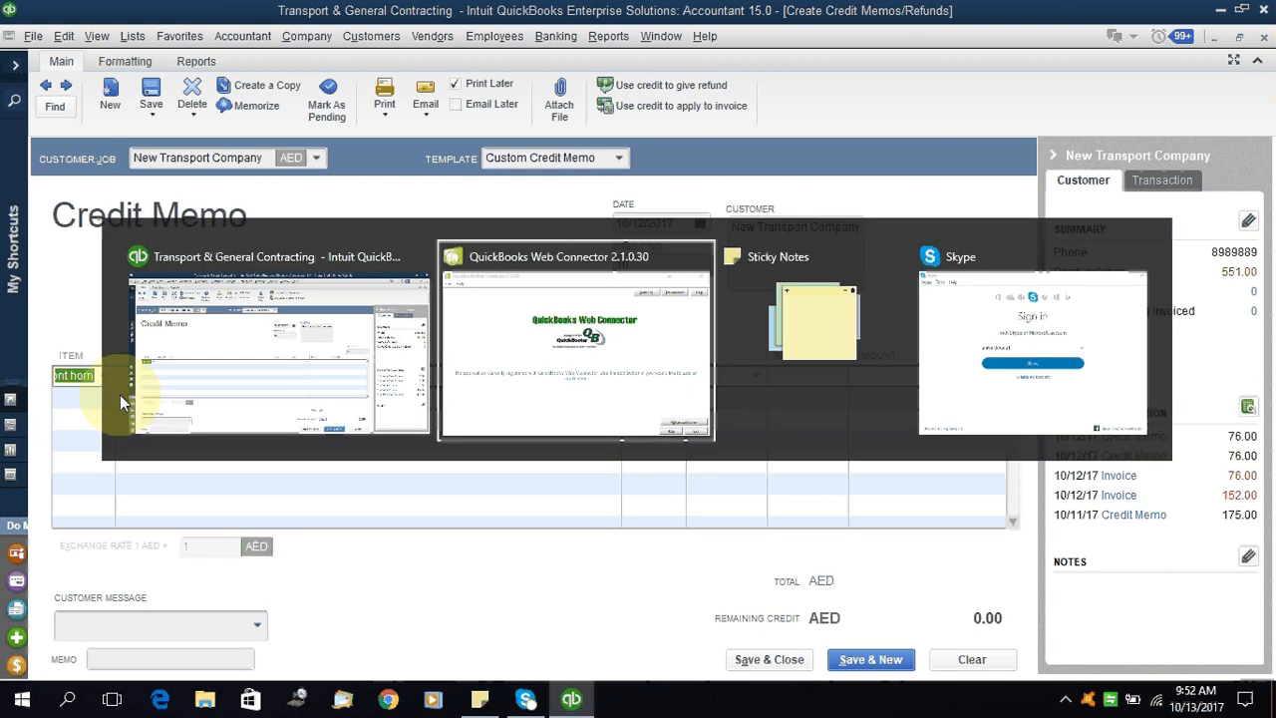
{"action": "key", "text": "alt+Tab"}
{"action": "key", "text": "alt+Tab"}
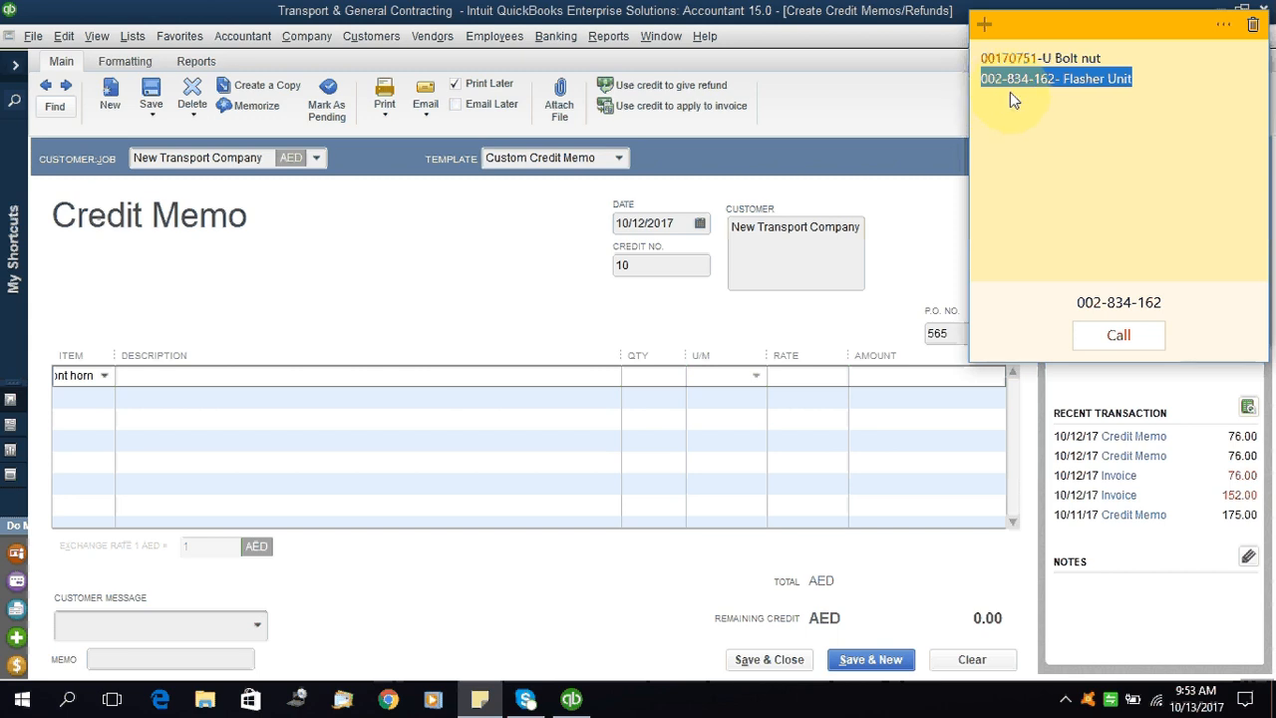
{"action": "left_click", "coordinate": [696, 431]}
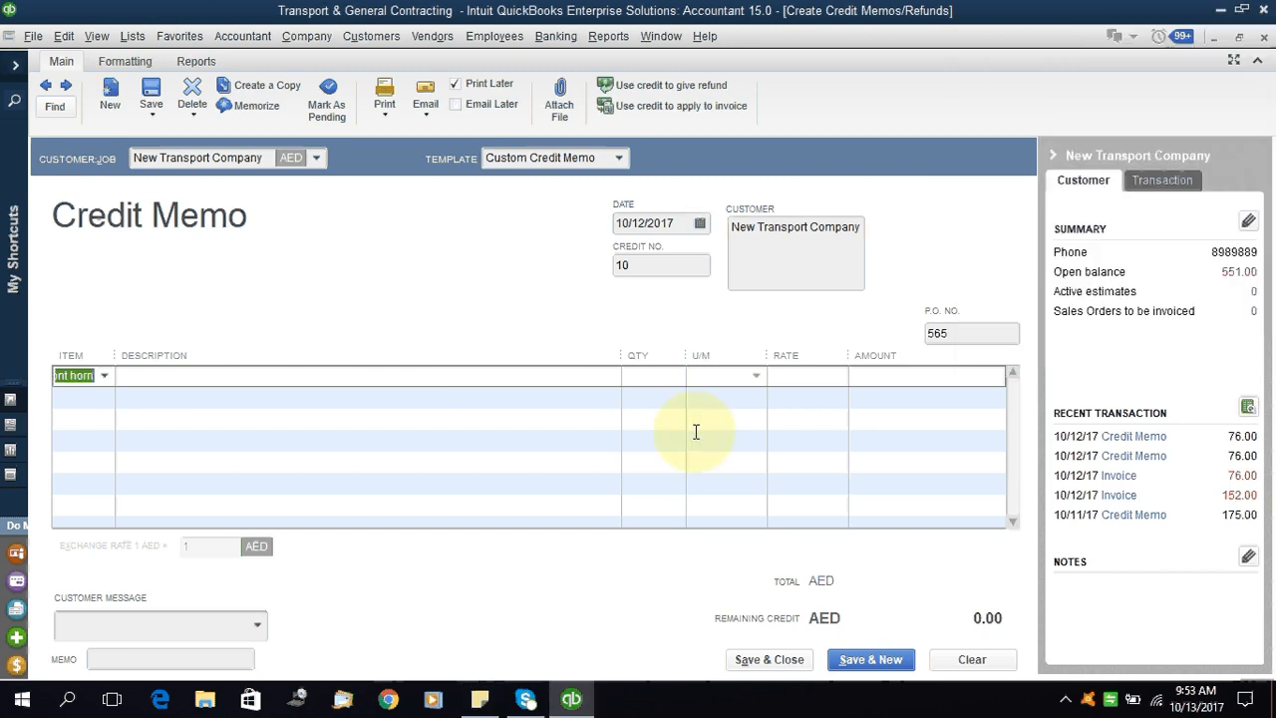
Choose the item 002-834-162- Flasher Unit on the credit memo's first line.
{"action": "type", "text": "002-00"}
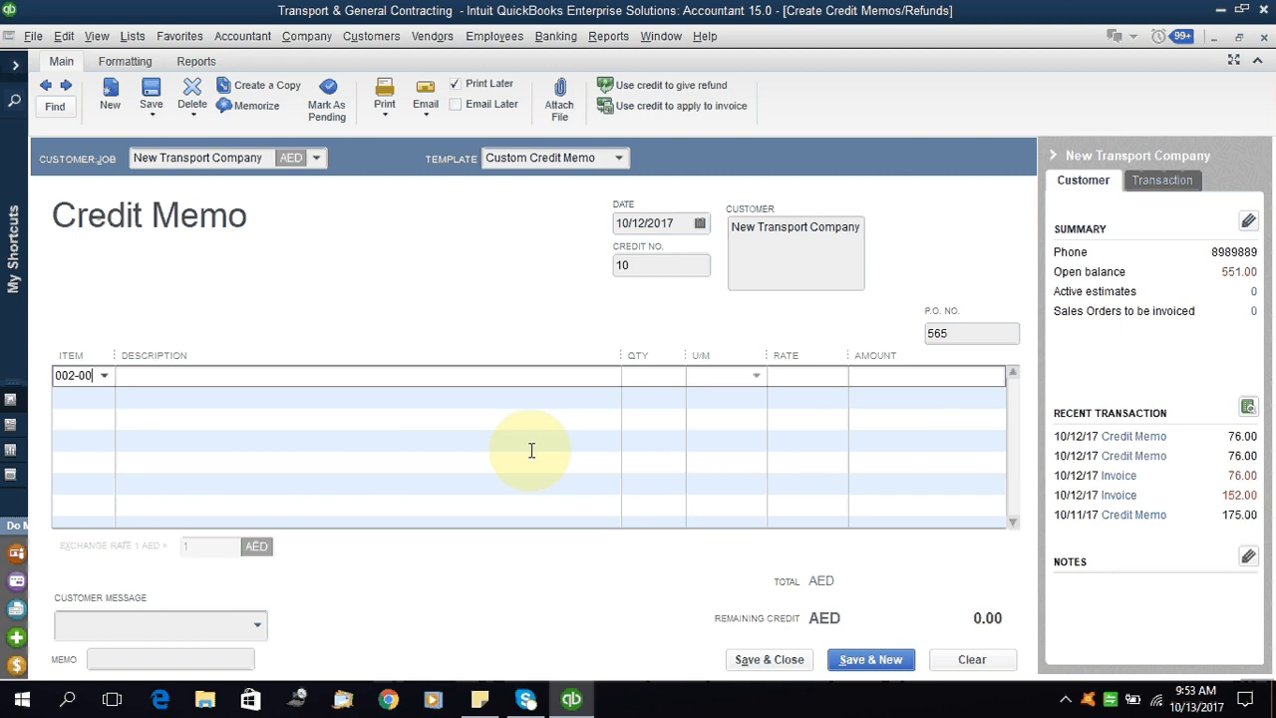
{"action": "key", "text": "shift+Home"}
{"action": "key", "text": "BackSpace"}
{"action": "type", "text": "0002"}
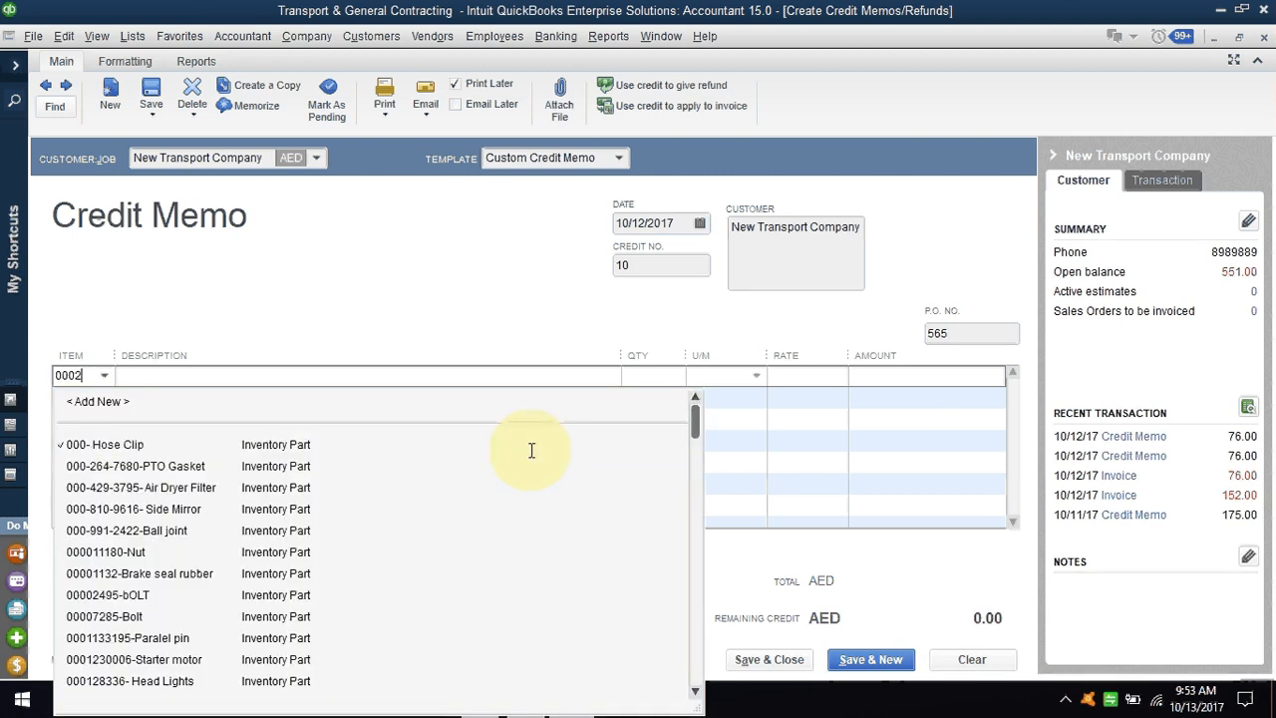
{"action": "key", "text": "BackSpace"}
{"action": "key", "text": "BackSpace"}
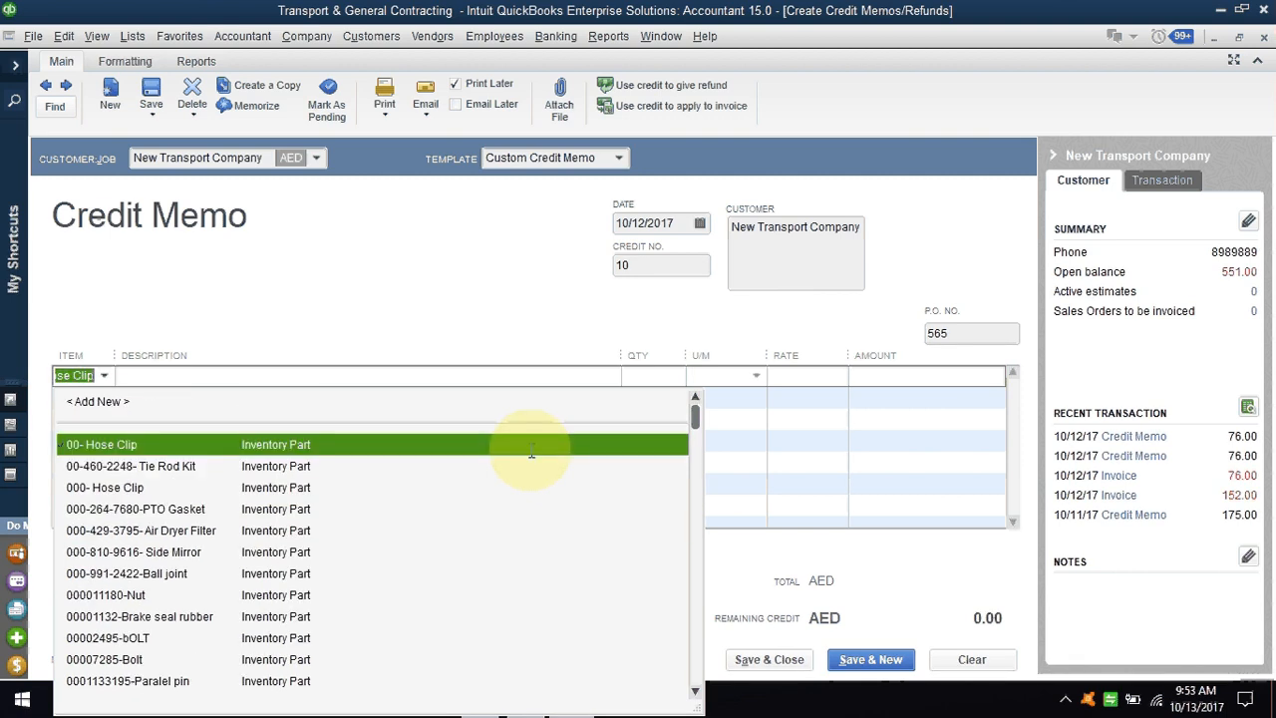
{"action": "type", "text": "2"}
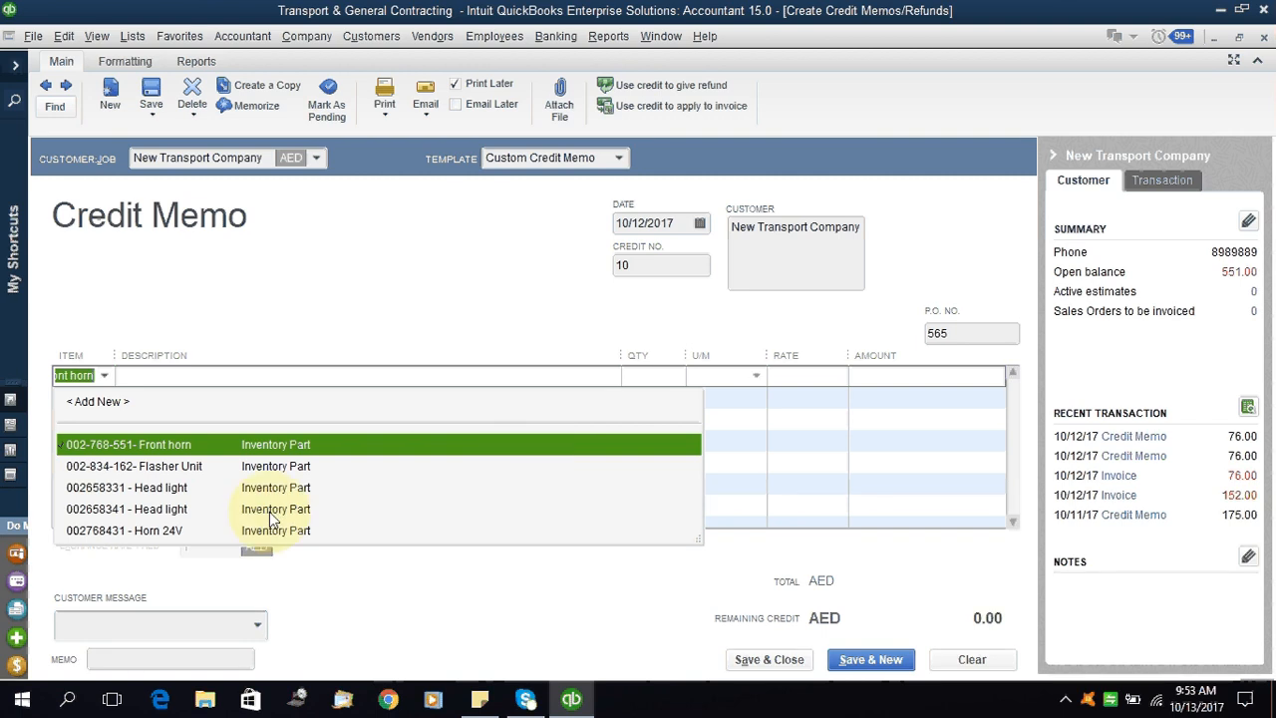
{"action": "left_click", "coordinate": [168, 468]}
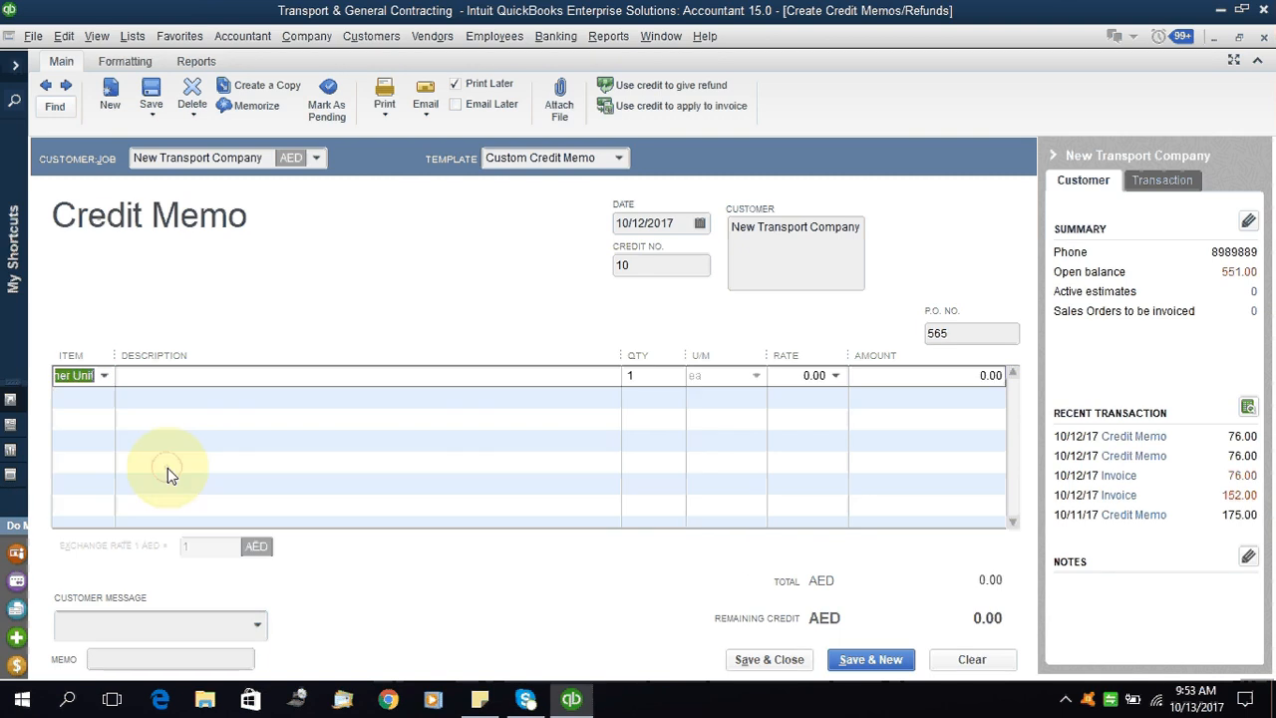
Enter "Return due to poor quality" as the Flasher Unit line's description and set its rate to 76.
{"action": "left_click", "coordinate": [184, 385]}
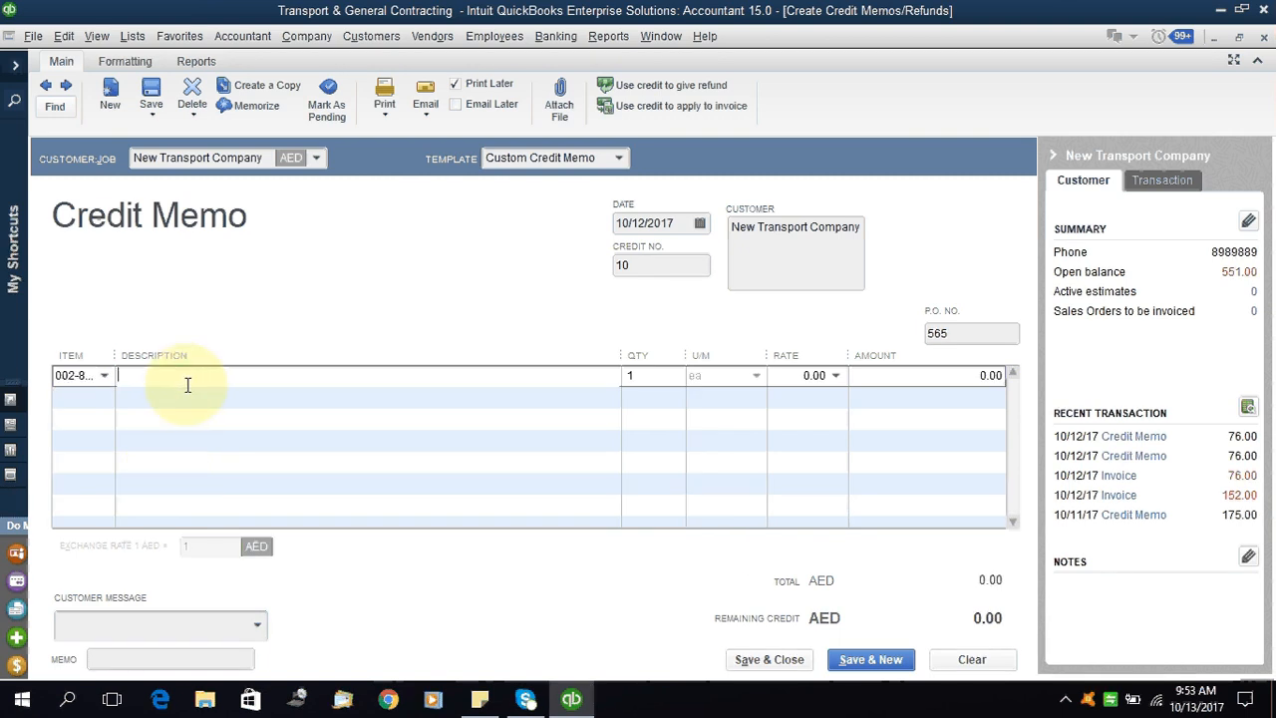
{"action": "type", "text": "Return due to poor quali"}
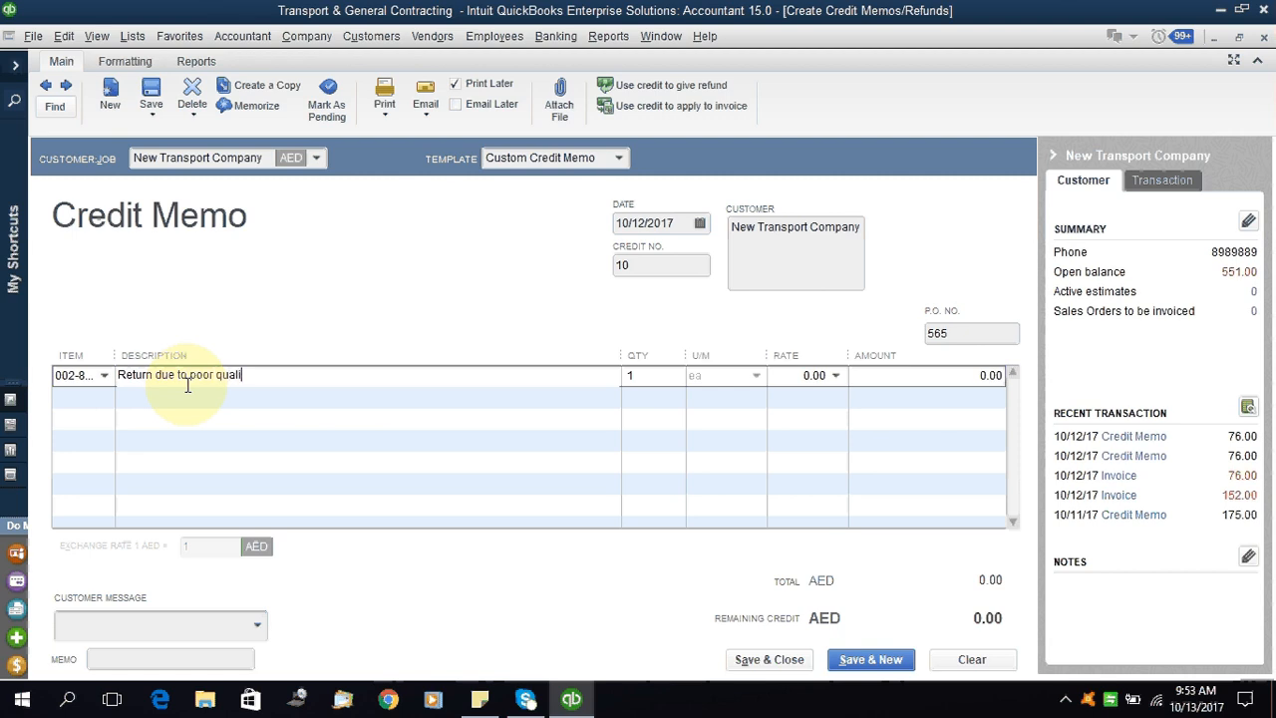
{"action": "type", "text": "ty"}
{"action": "key", "text": "Tab"}
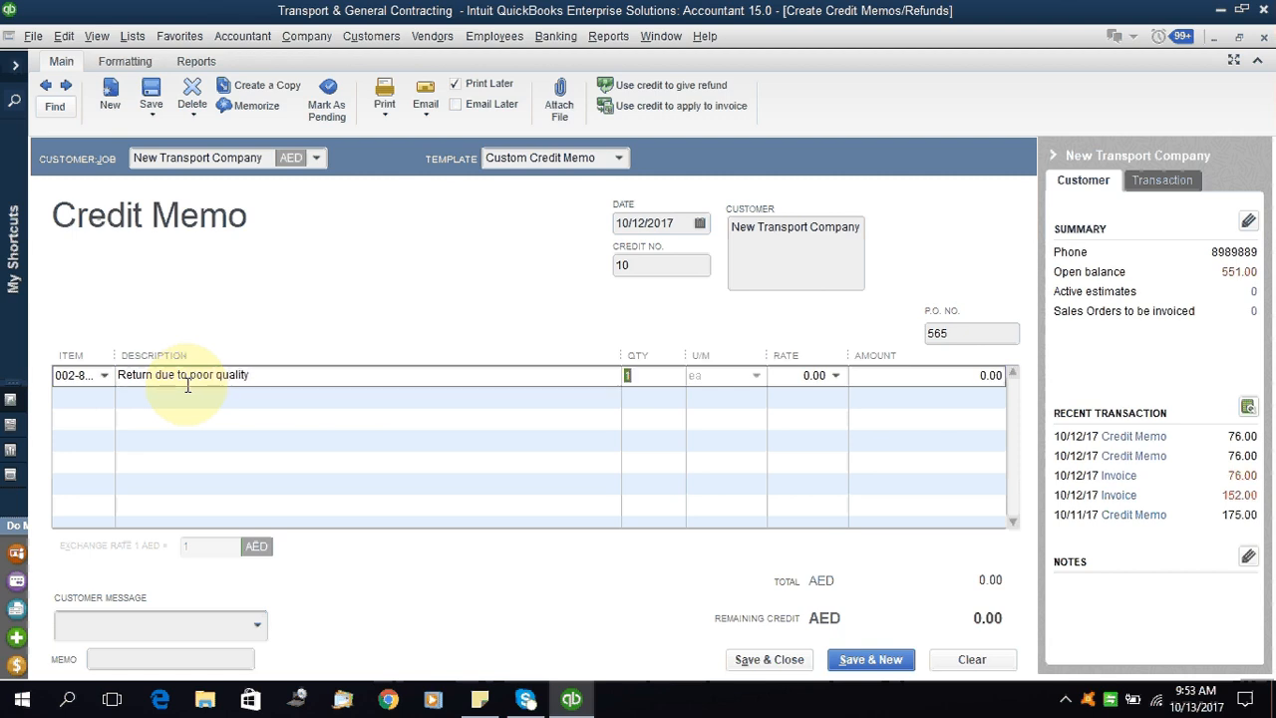
{"action": "key", "text": "Tab"}
{"action": "type", "text": "76"}
{"action": "key", "text": "Tab"}
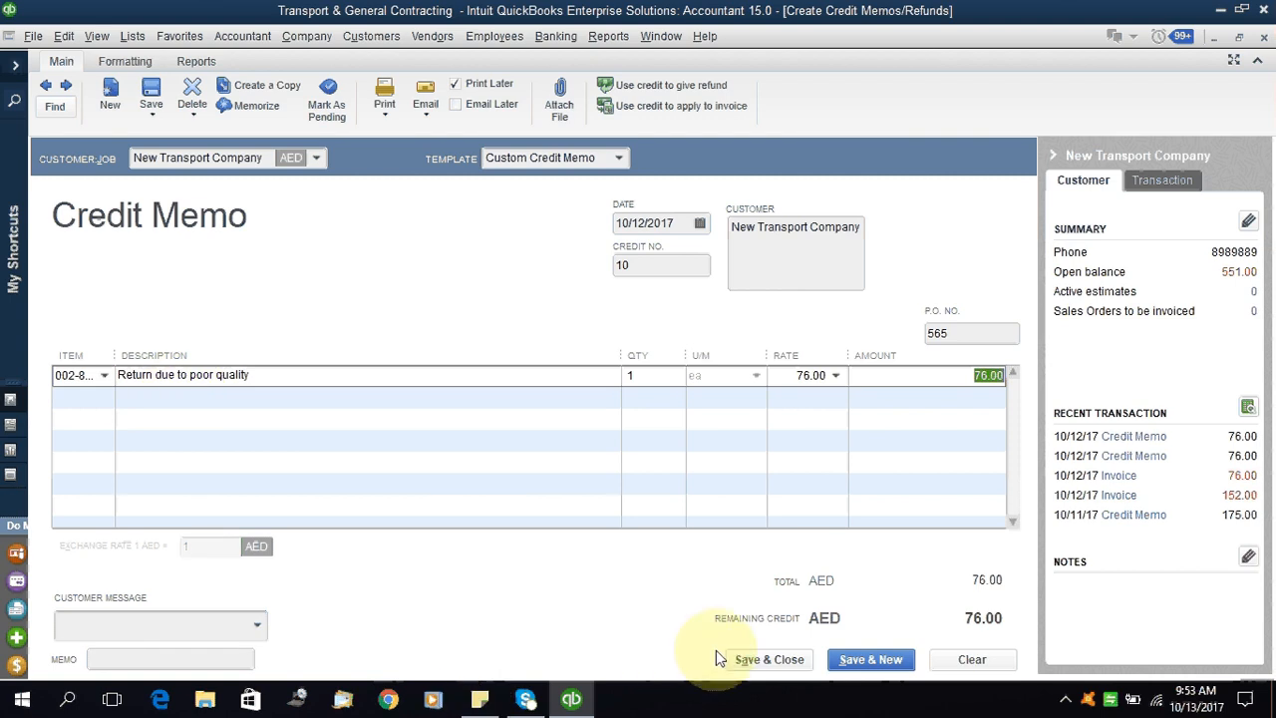
Preview the printed credit memo, zoom in to examine its header and return line, and close the preview.
{"action": "left_click", "coordinate": [385, 108]}
{"action": "left_click", "coordinate": [401, 133]}
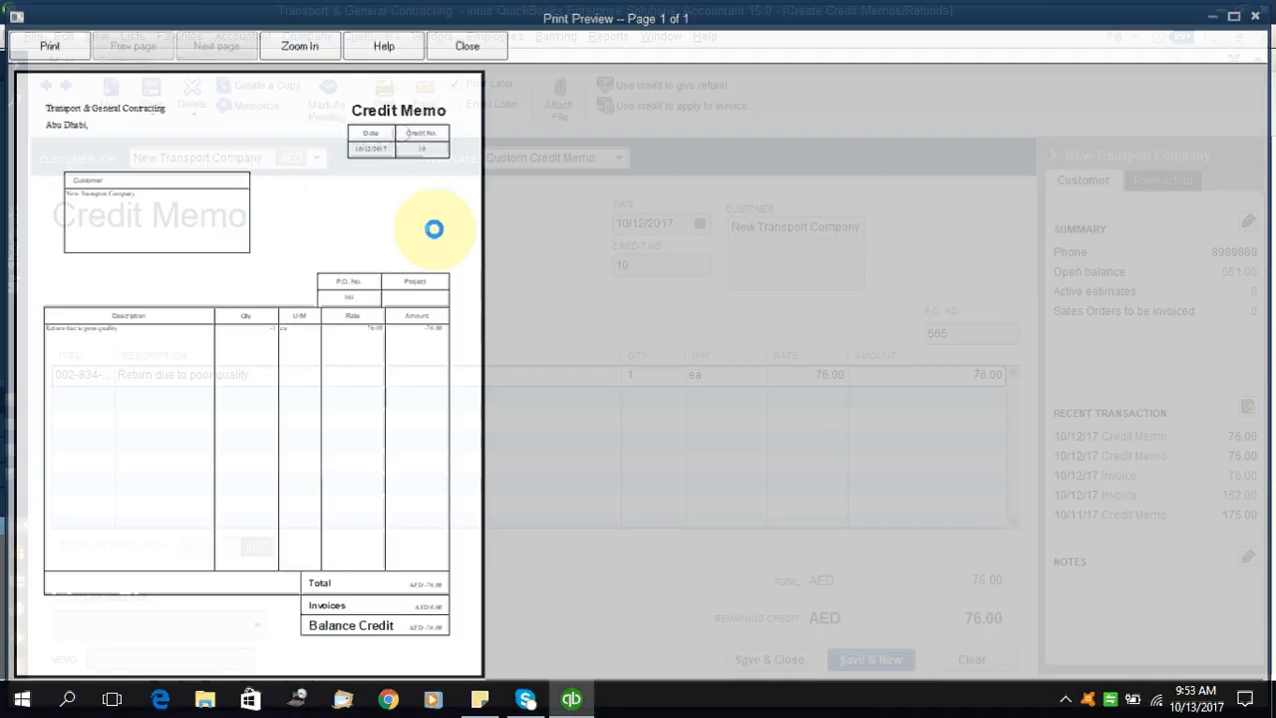
{"action": "left_click", "coordinate": [248, 266]}
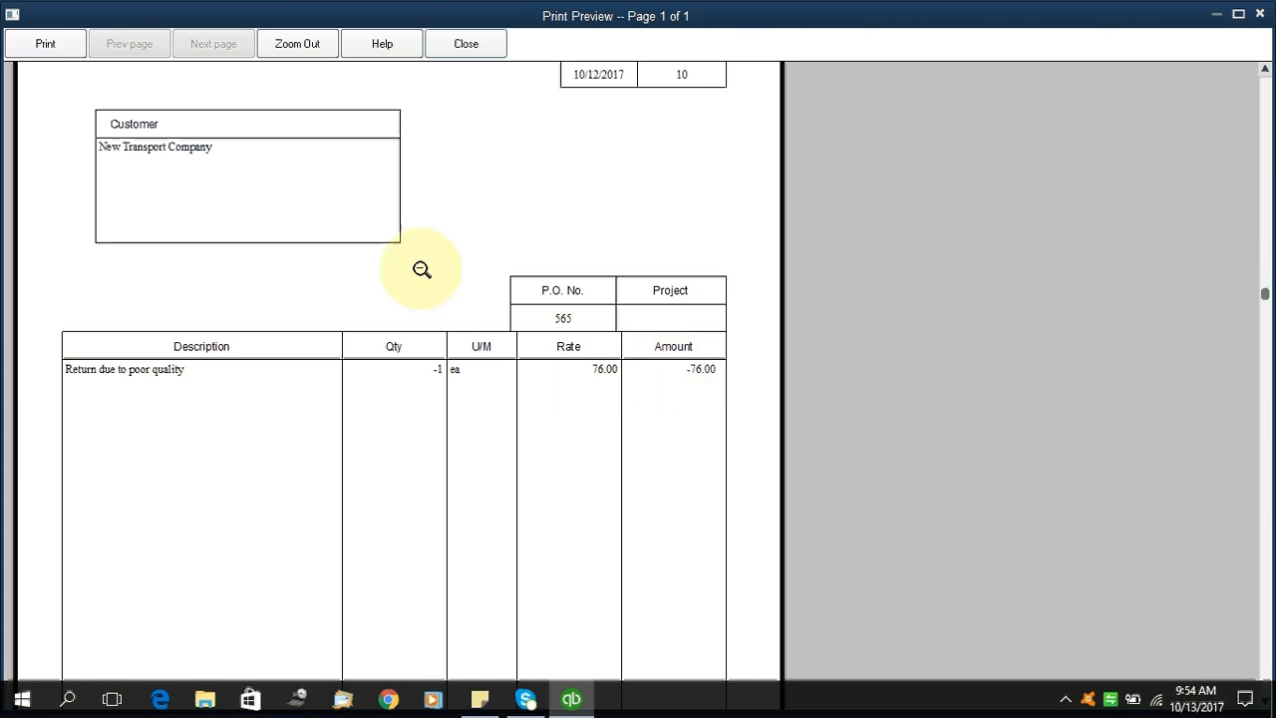
{"action": "left_click", "coordinate": [381, 195]}
{"action": "left_click", "coordinate": [317, 143]}
{"action": "left_click", "coordinate": [267, 121]}
{"action": "left_click", "coordinate": [228, 128]}
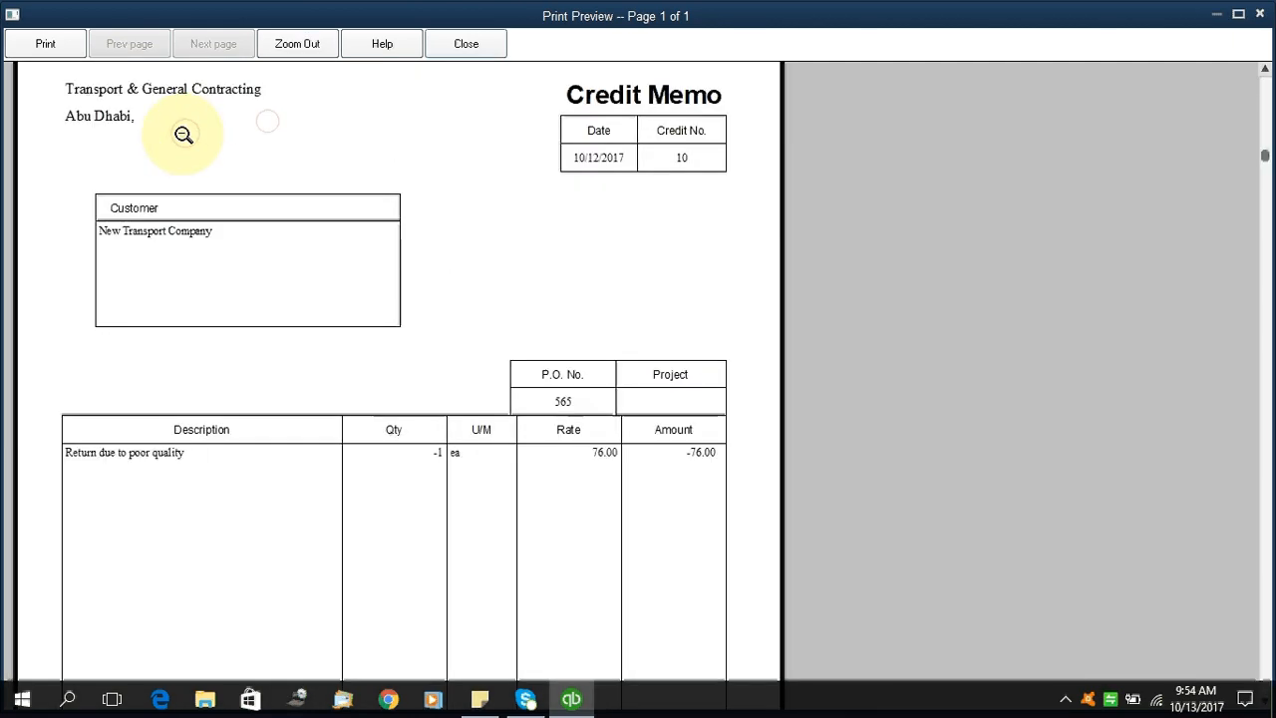
{"action": "left_click", "coordinate": [182, 133]}
{"action": "key", "text": "Escape"}
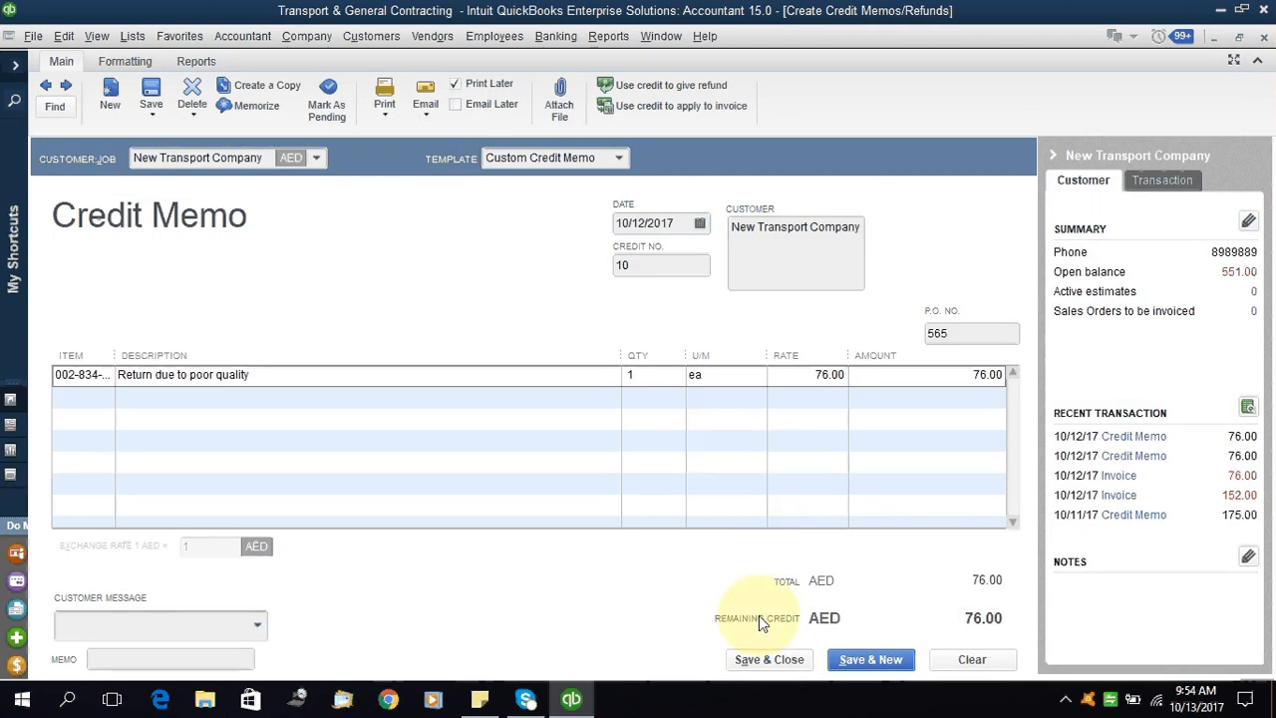
Save and close the credit memo, go through the available credit options, and choose Apply to an invoice.
{"action": "left_click", "coordinate": [769, 660]}
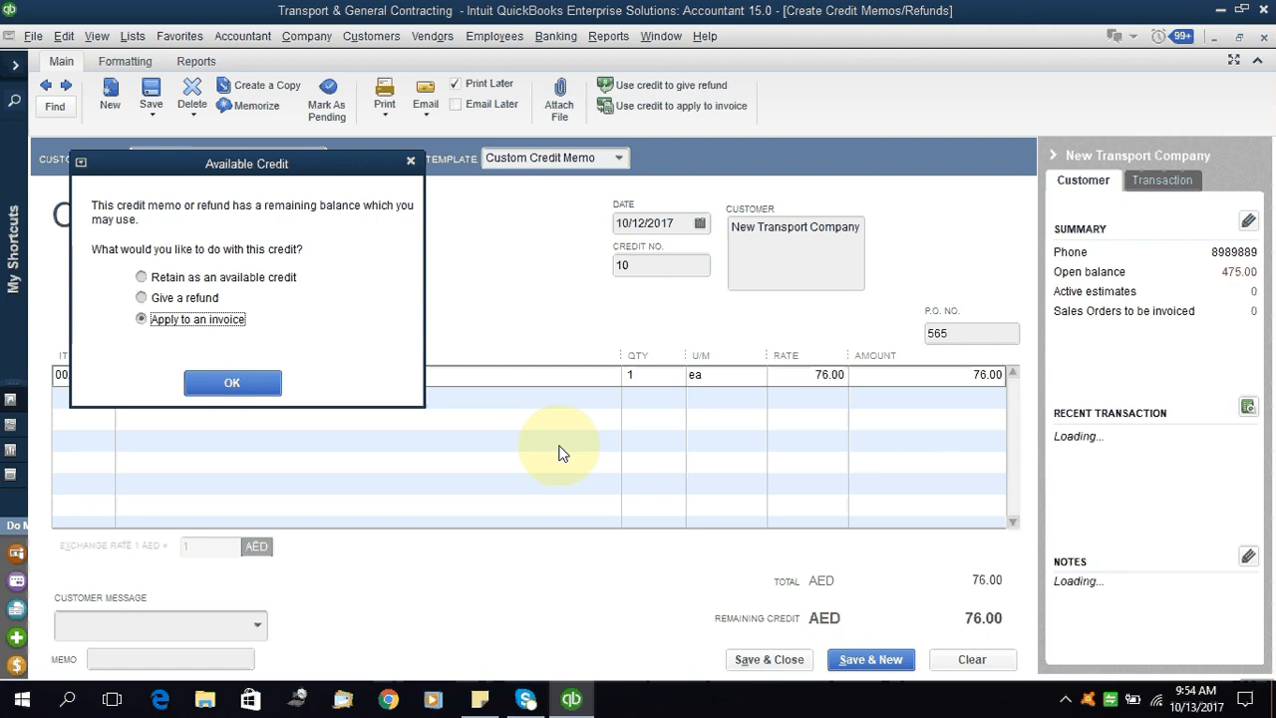
{"action": "left_click", "coordinate": [276, 285]}
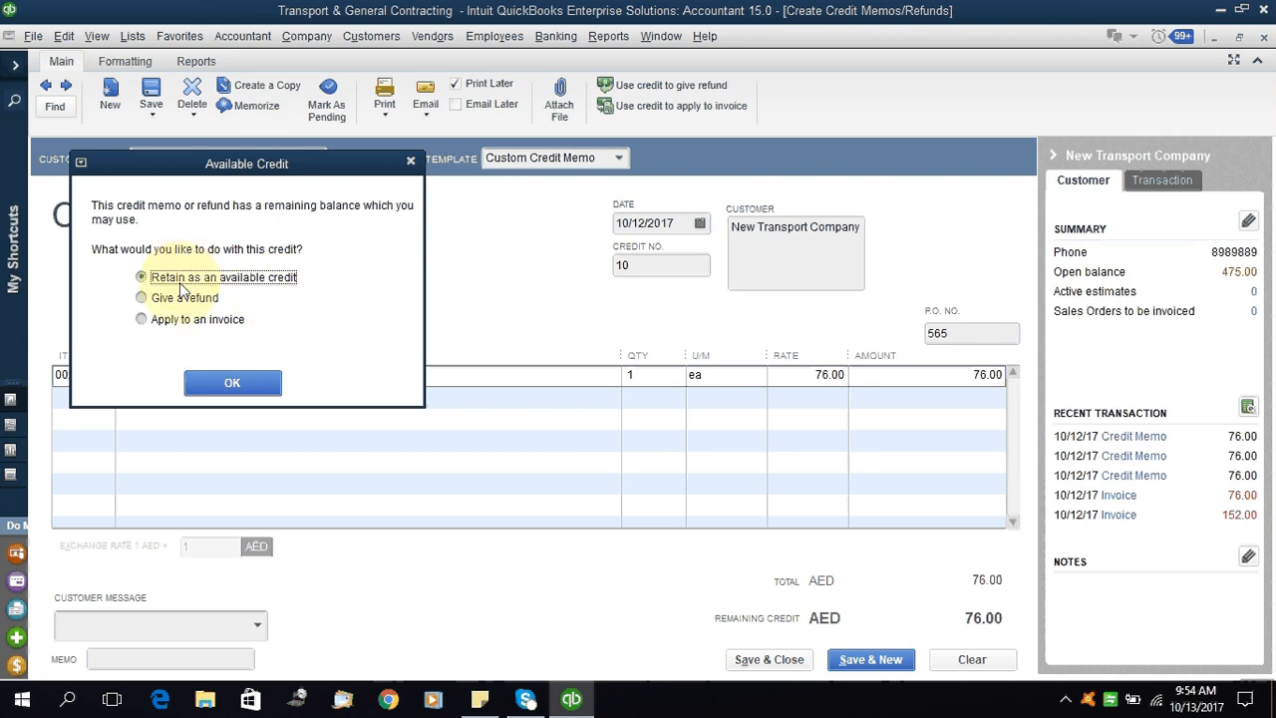
{"action": "left_click", "coordinate": [206, 299]}
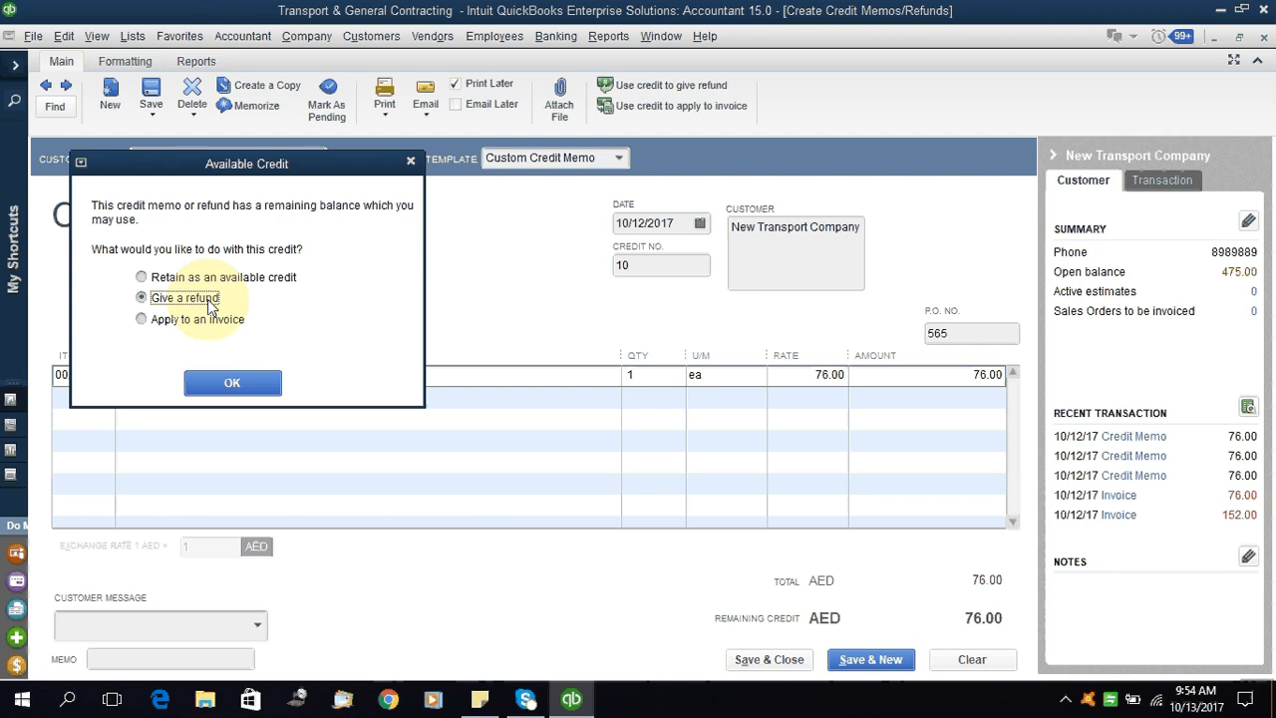
{"action": "left_click", "coordinate": [184, 319]}
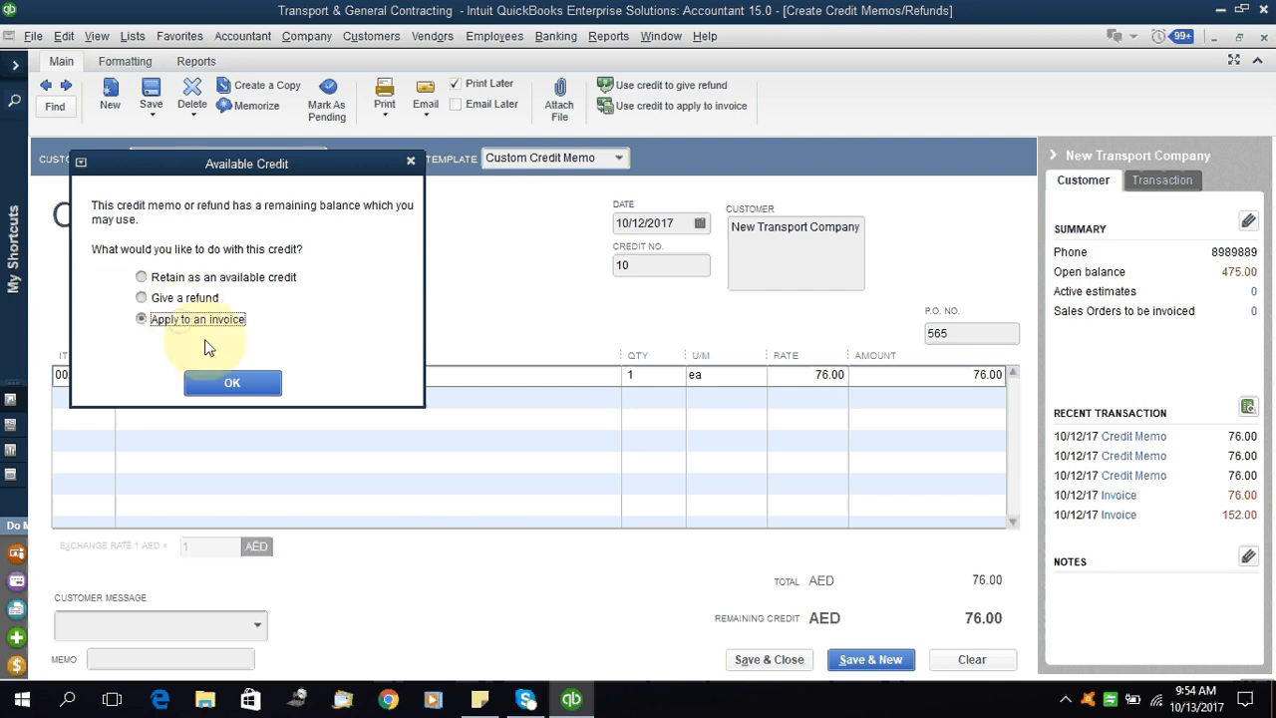
{"action": "left_click", "coordinate": [233, 377]}
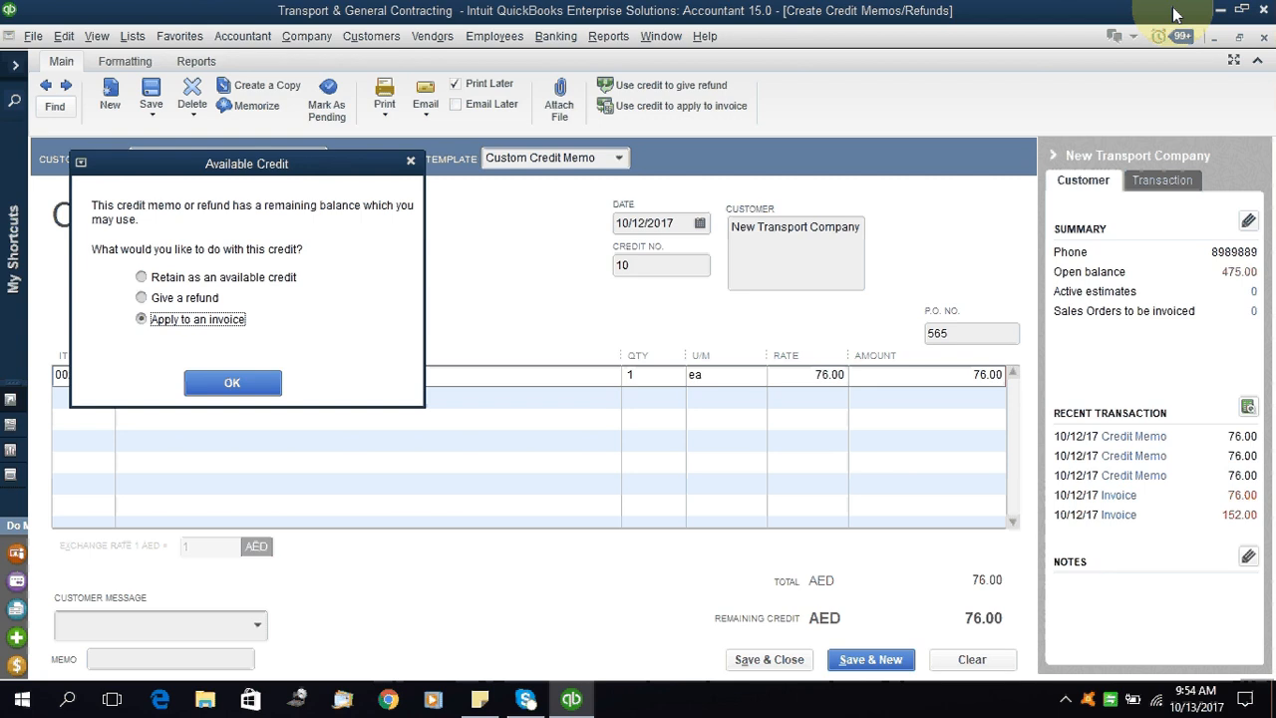
{"action": "left_click", "coordinate": [232, 384]}
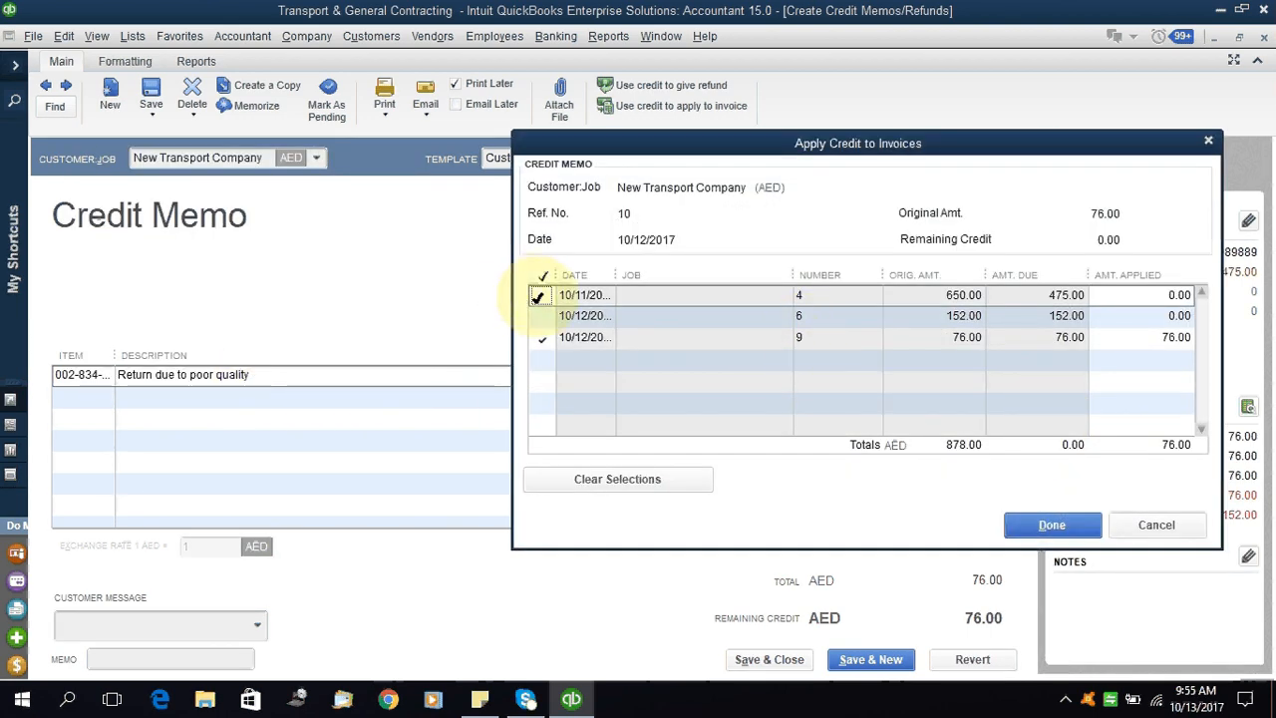
Try applying the credit to invoice 9 and to invoice 6, and cancel the credit application.
{"action": "left_click", "coordinate": [544, 338]}
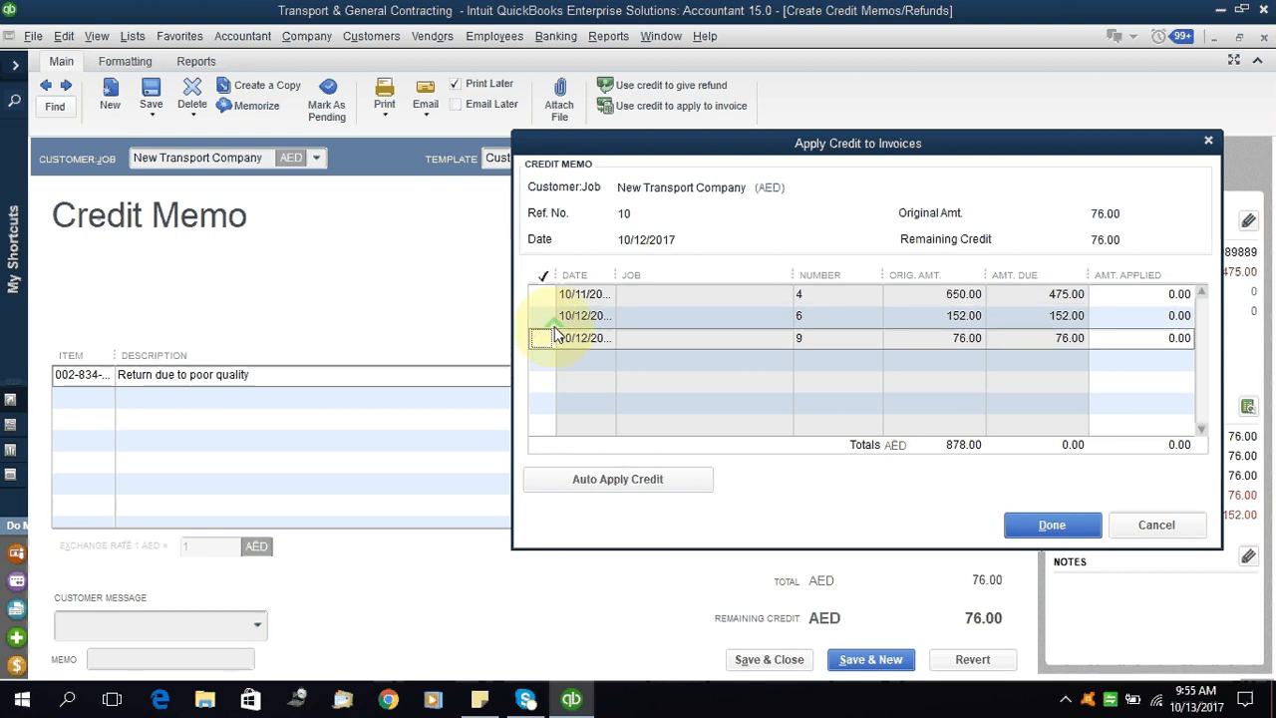
{"action": "left_click", "coordinate": [543, 338]}
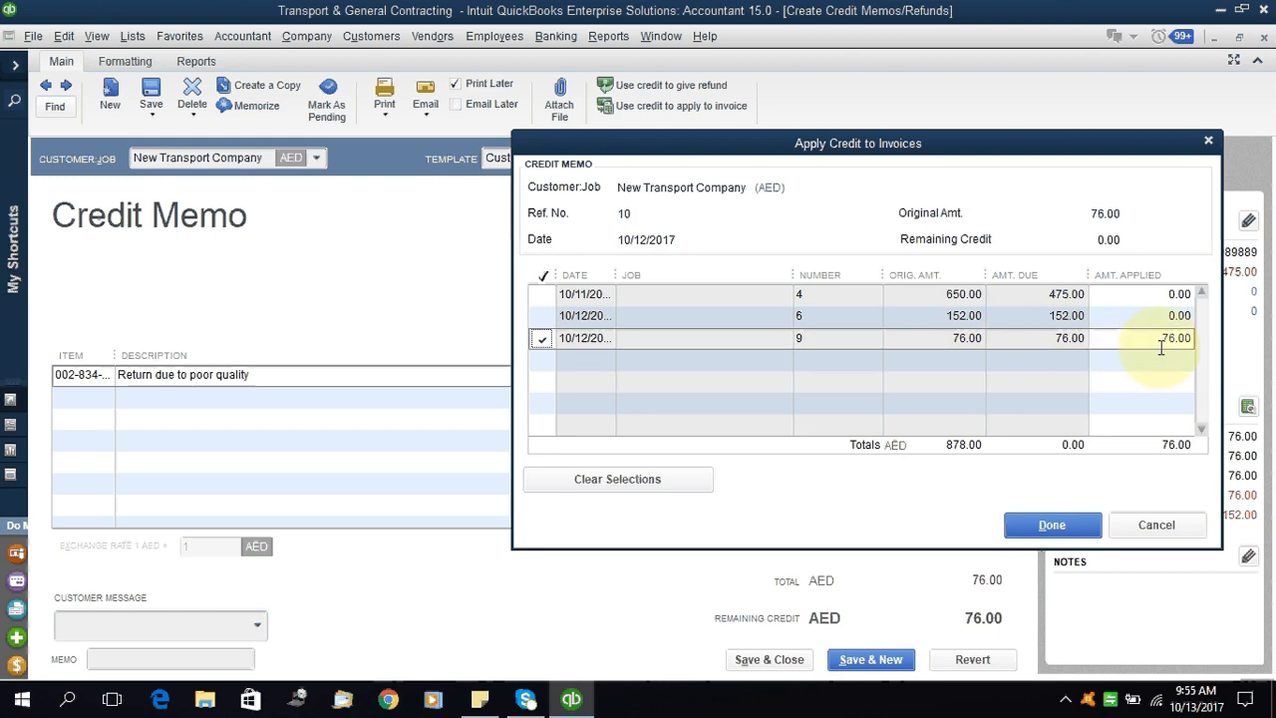
{"action": "left_click", "coordinate": [541, 338]}
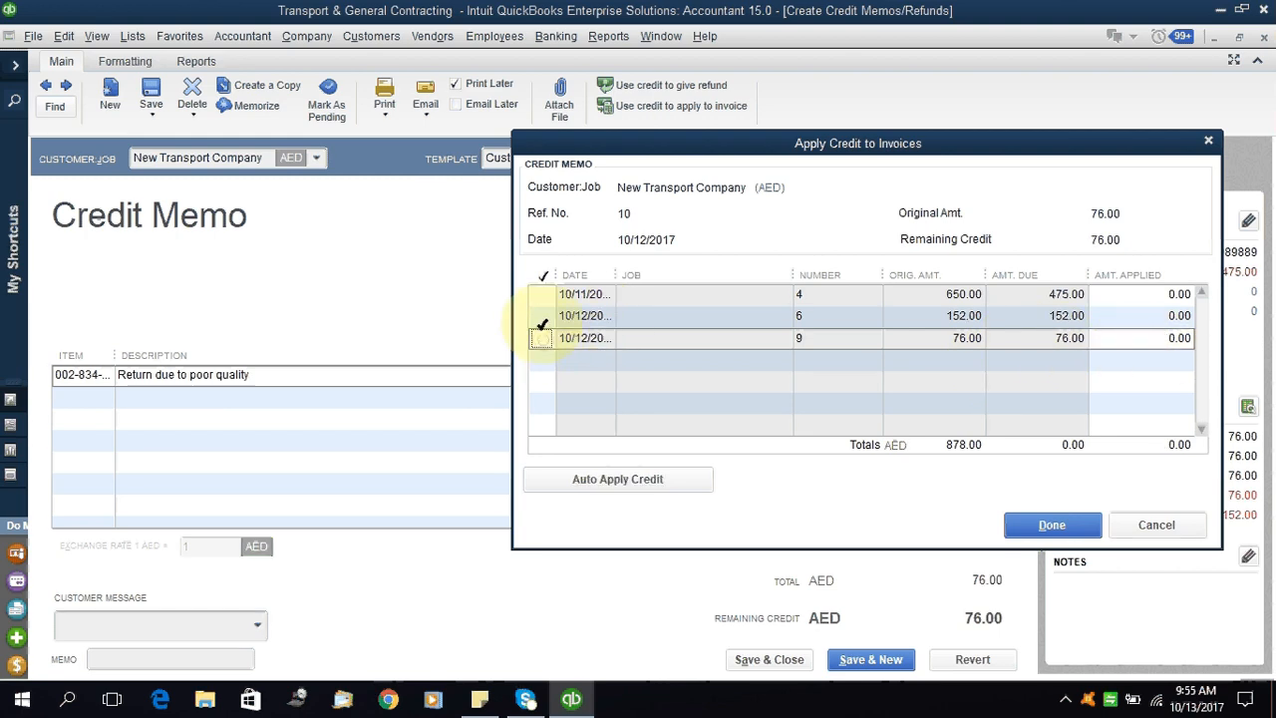
{"action": "left_click", "coordinate": [542, 316]}
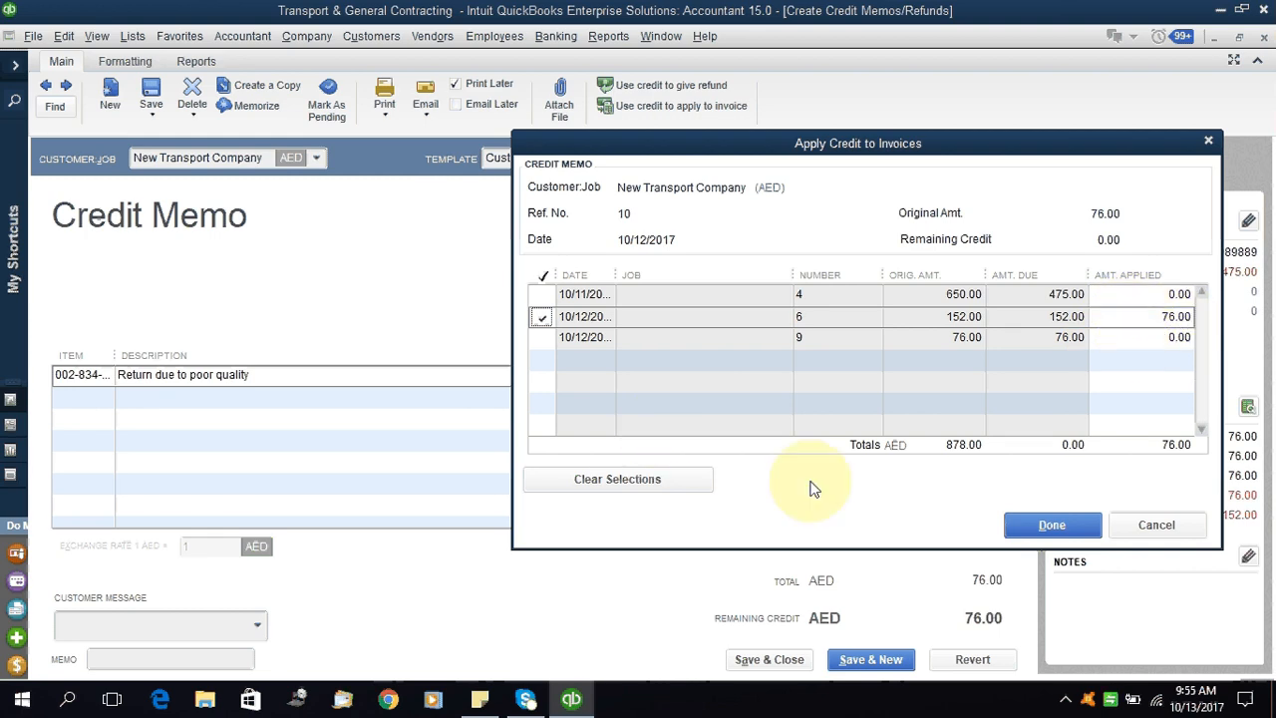
{"action": "left_click", "coordinate": [1176, 533]}
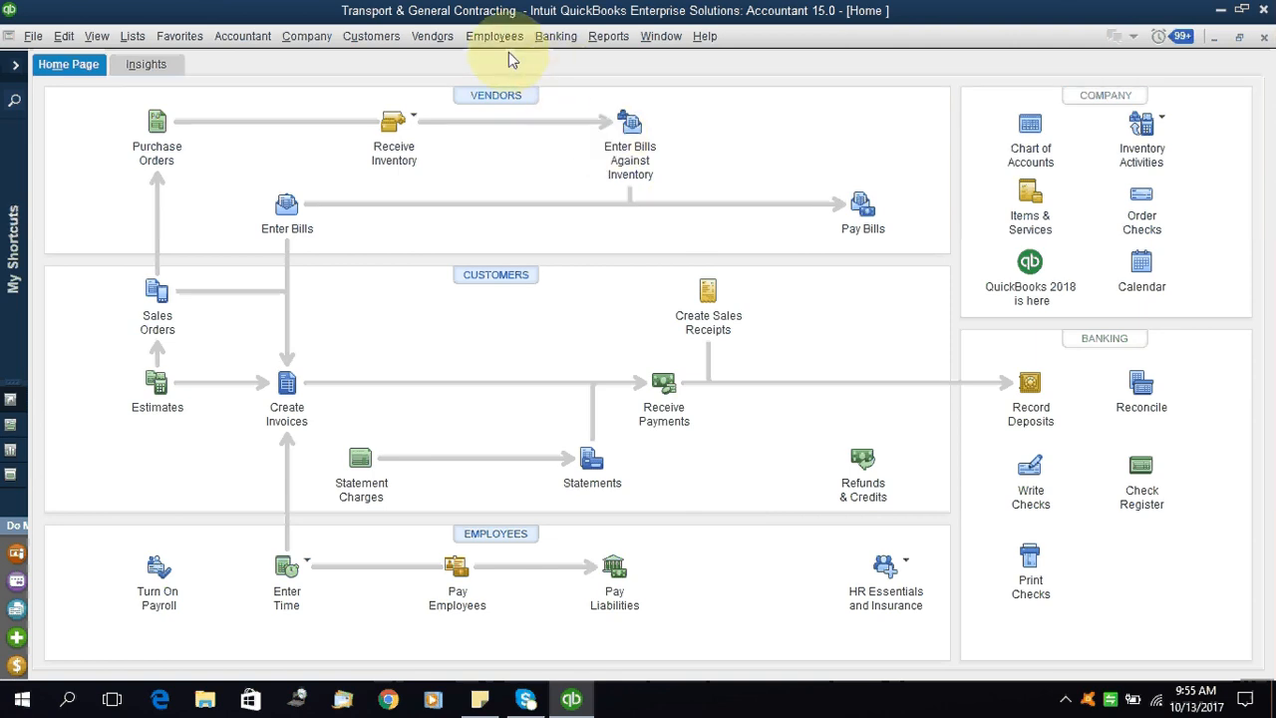
Open the Profit & Loss Standard report and examine the new credit memo's entry in the Construction Income transaction detail.
{"action": "left_click", "coordinate": [610, 38]}
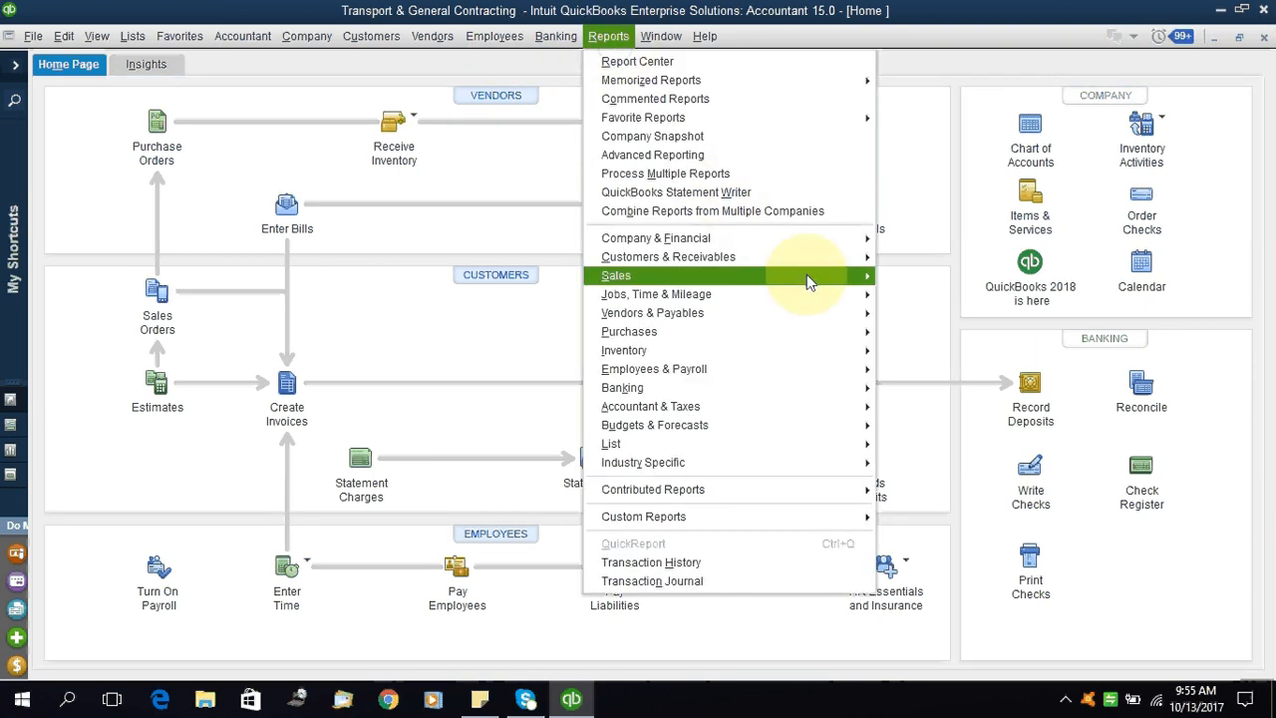
{"action": "mouse_move", "coordinate": [847, 240]}
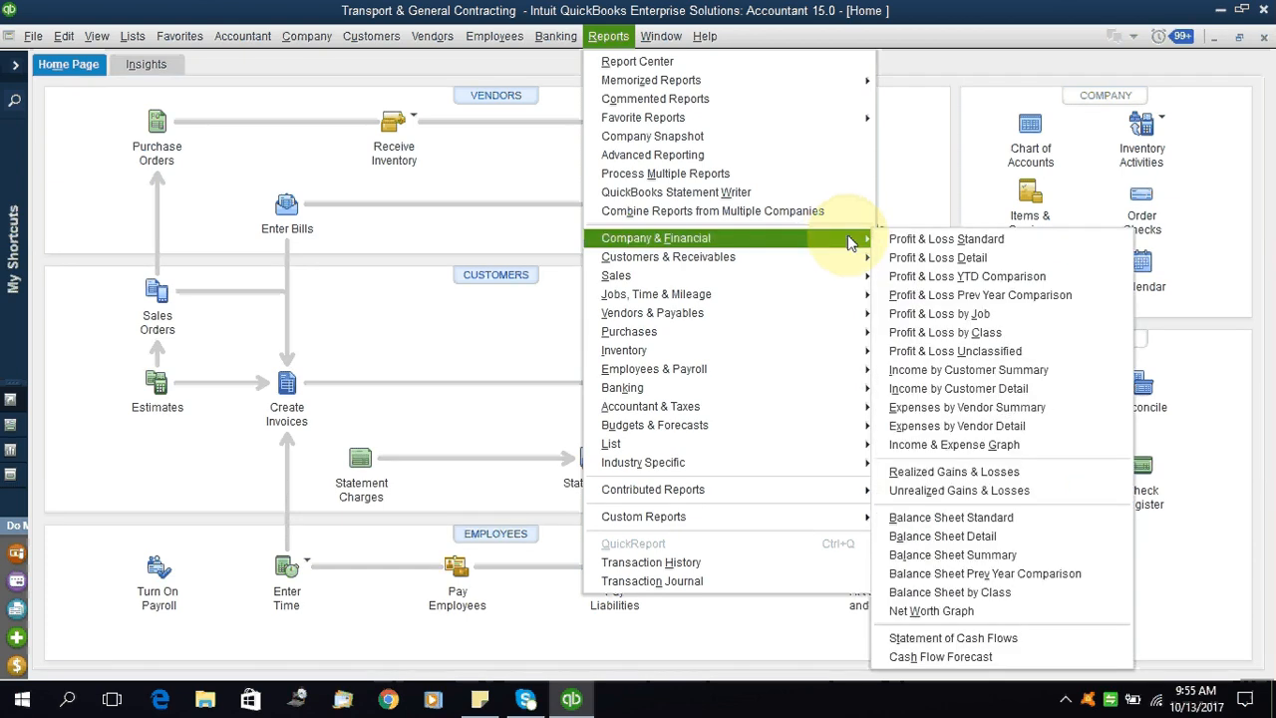
{"action": "left_click", "coordinate": [932, 246]}
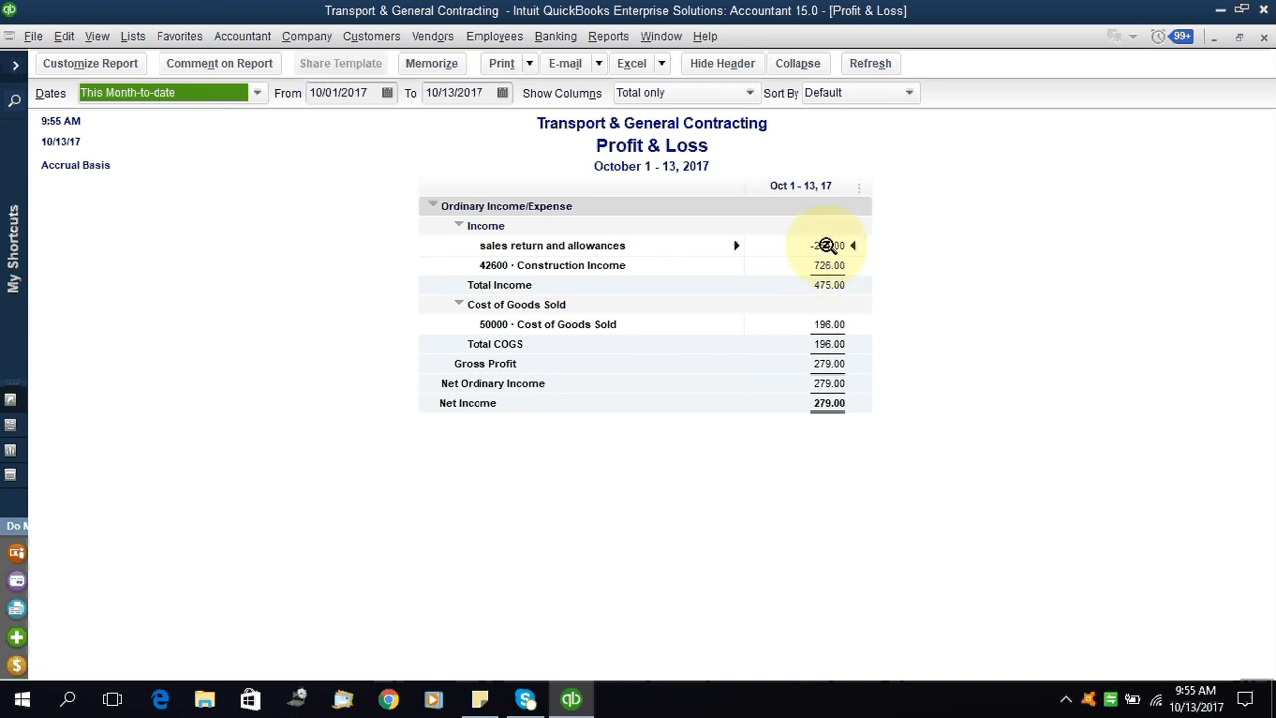
{"action": "left_click", "coordinate": [828, 246]}
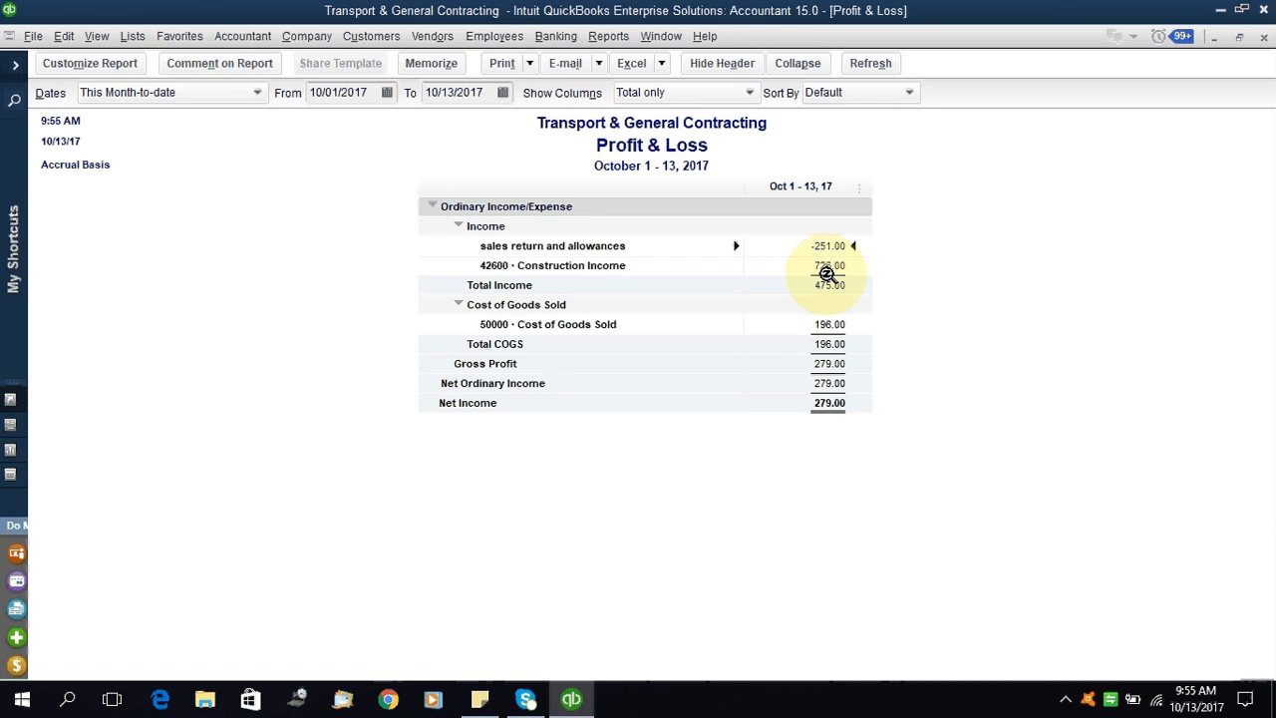
{"action": "double_click", "coordinate": [827, 267]}
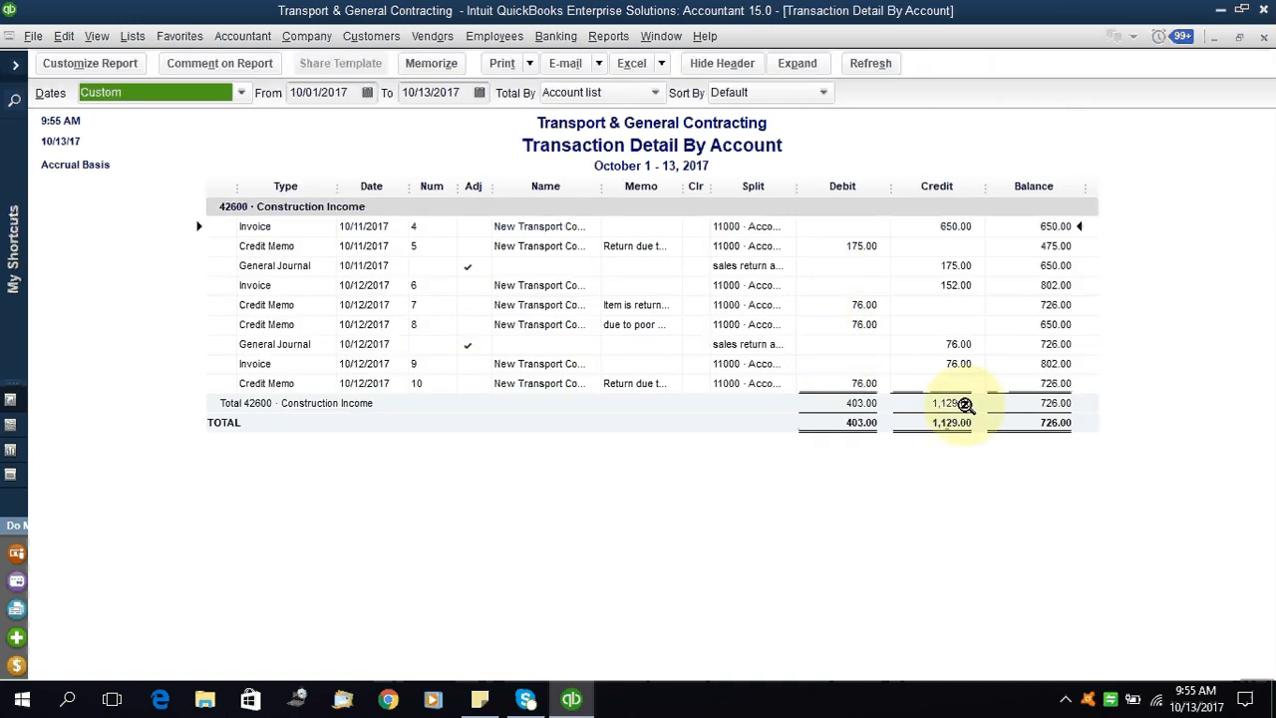
{"action": "left_click", "coordinate": [852, 385]}
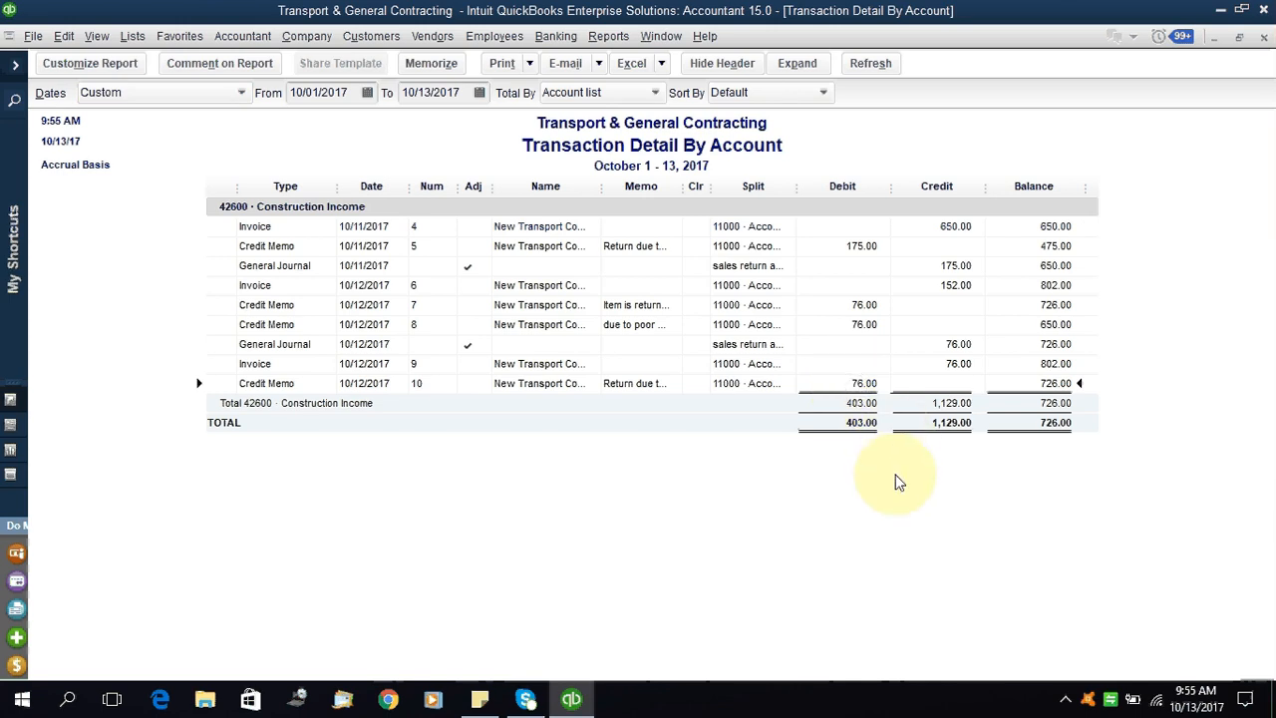
Compare invoice 9's credit with credit memo 10's debit in the Construction Income transaction detail.
{"action": "left_click", "coordinate": [930, 430]}
{"action": "left_click", "coordinate": [959, 363]}
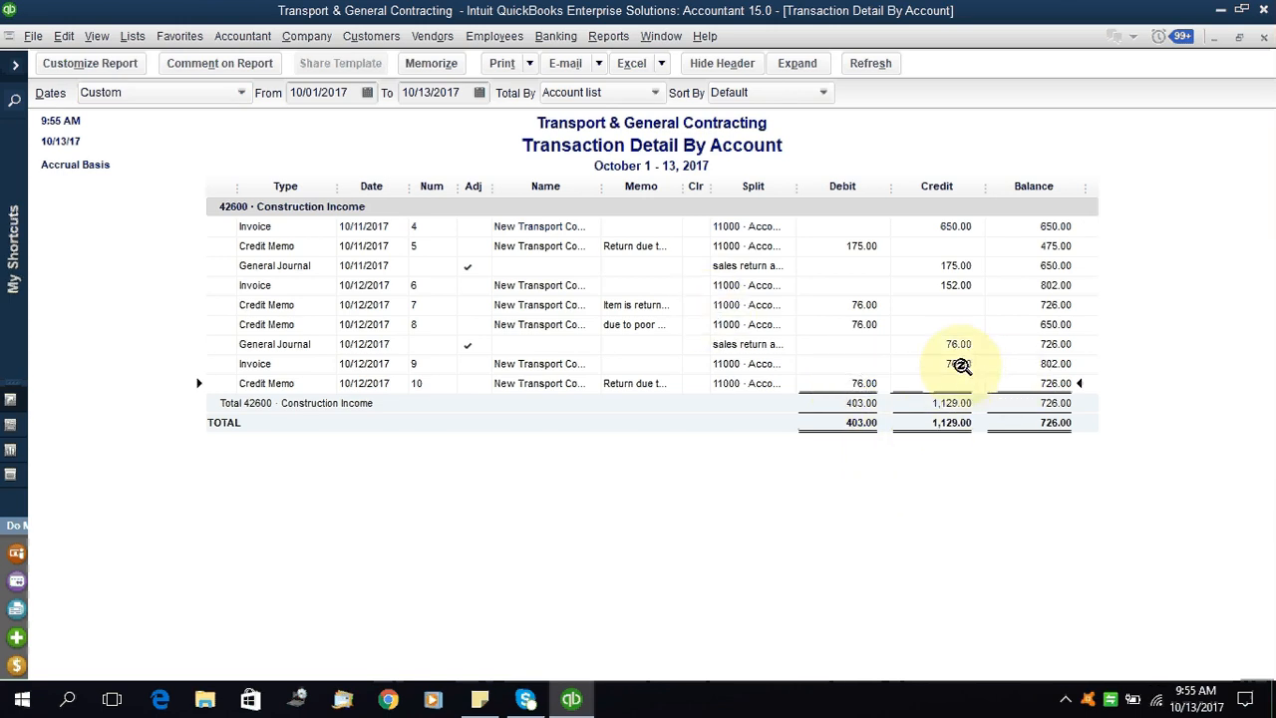
{"action": "left_click", "coordinate": [850, 385]}
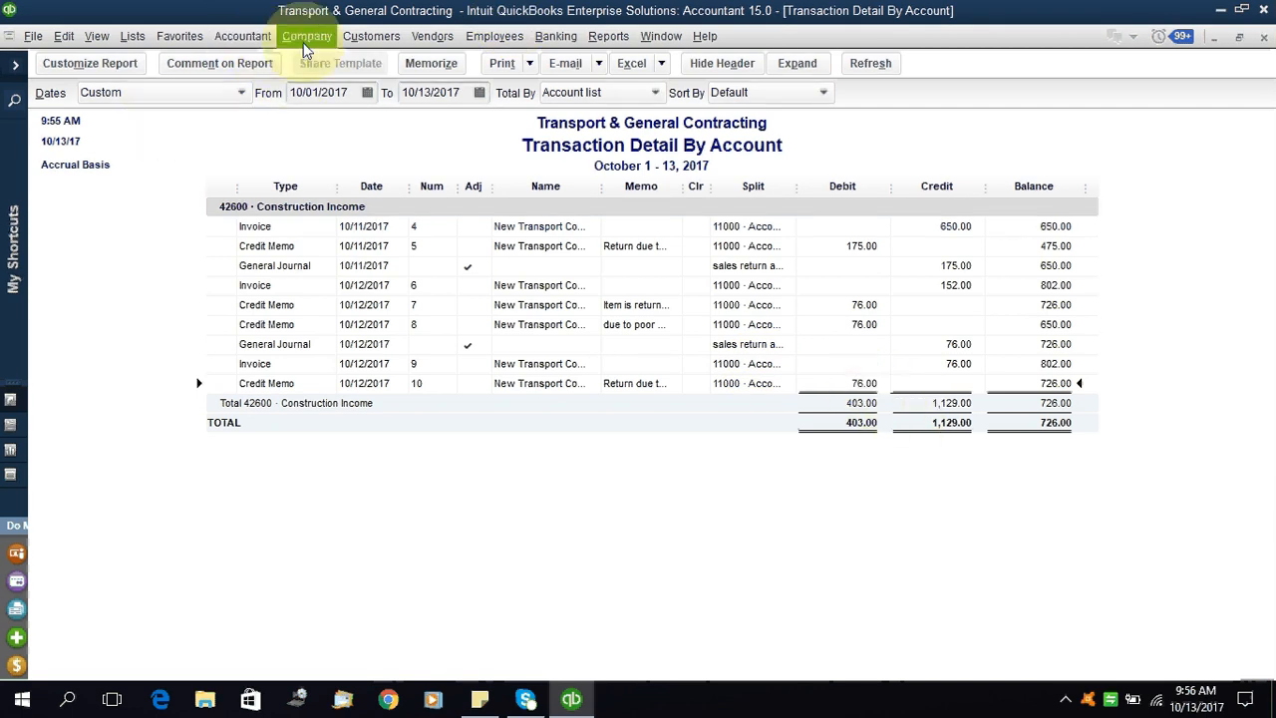
Start a new general journal entry and debit the sales return and allowances account by 76.00 AED.
{"action": "left_click", "coordinate": [242, 36]}
{"action": "left_click", "coordinate": [337, 174]}
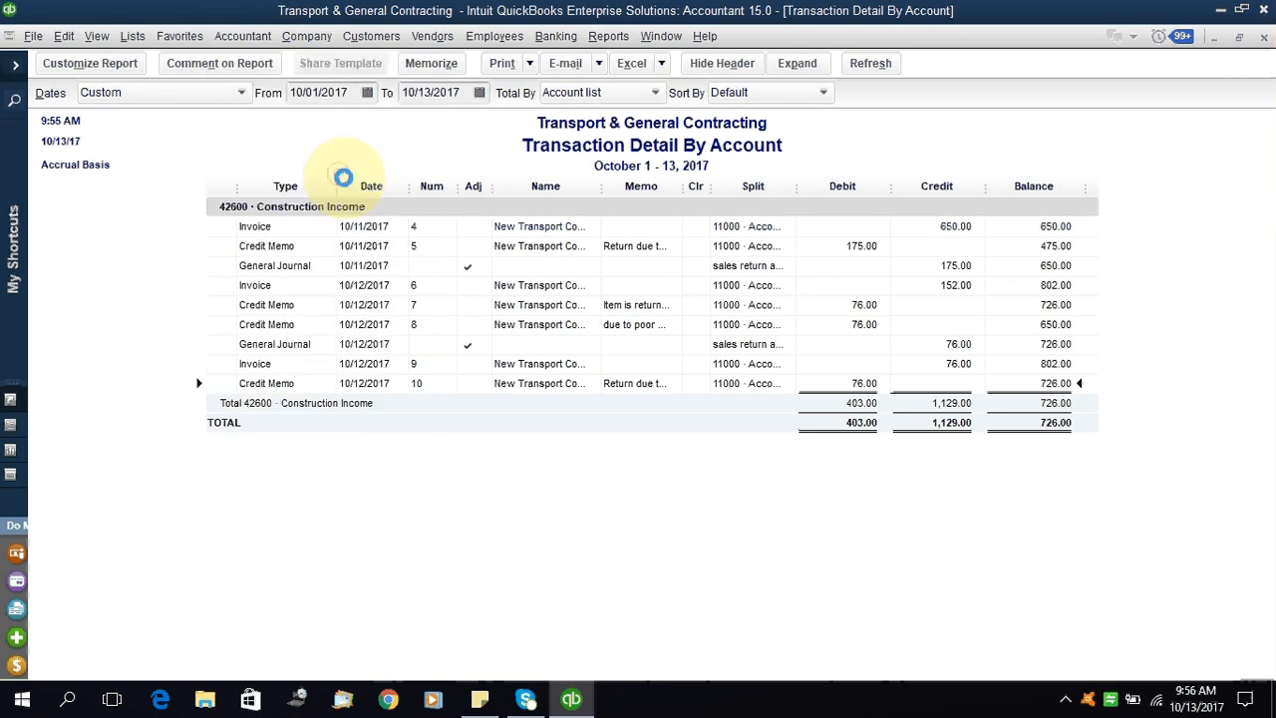
{"action": "left_click", "coordinate": [139, 231]}
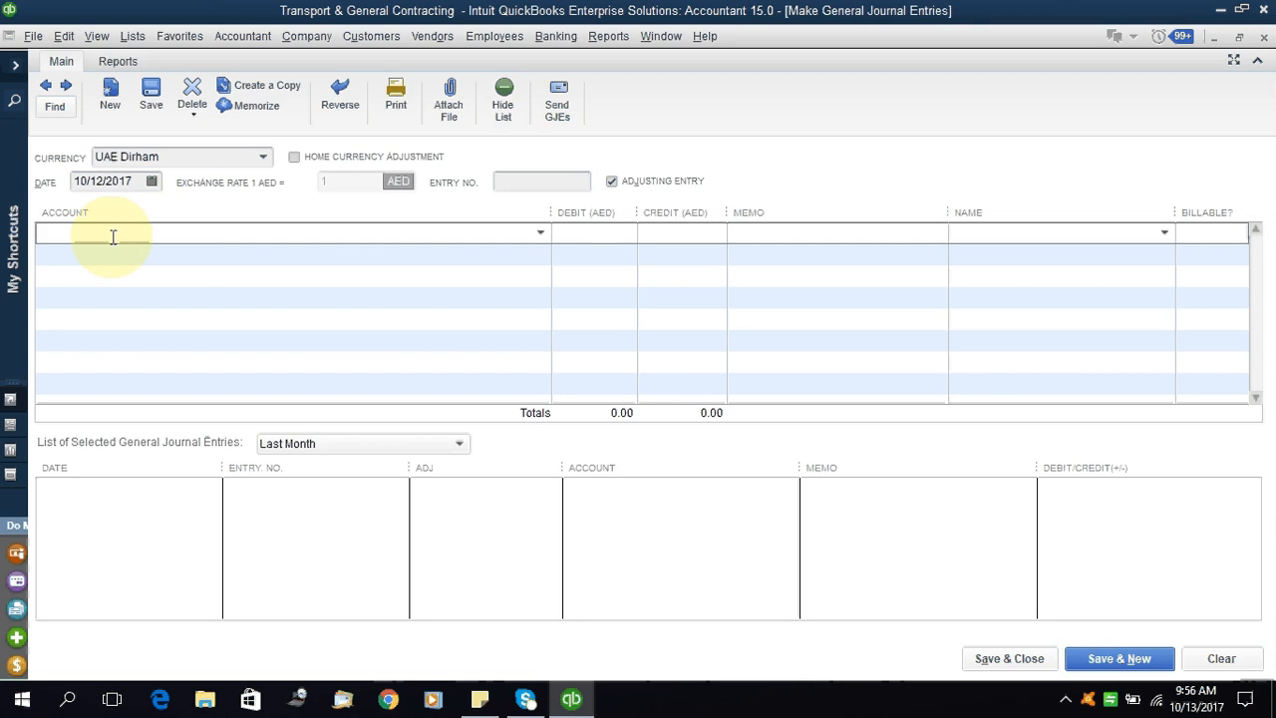
{"action": "type", "text": "Sa"}
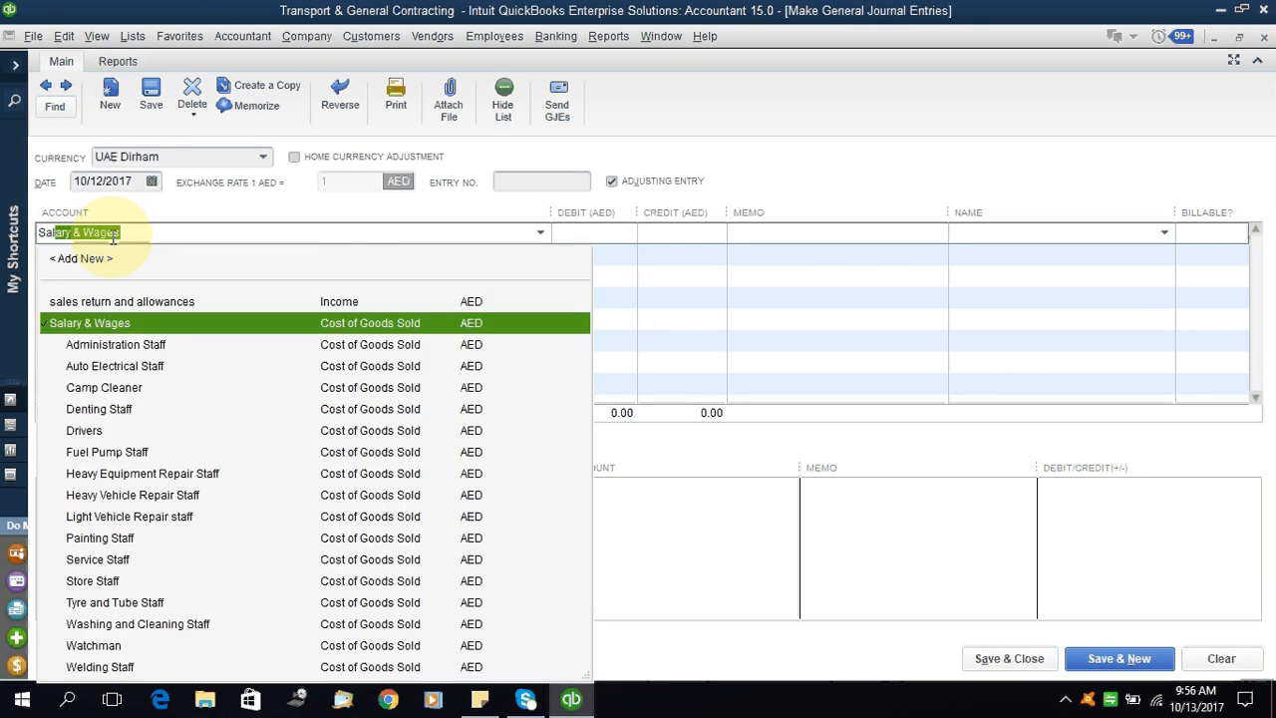
{"action": "type", "text": "les return and allowances"}
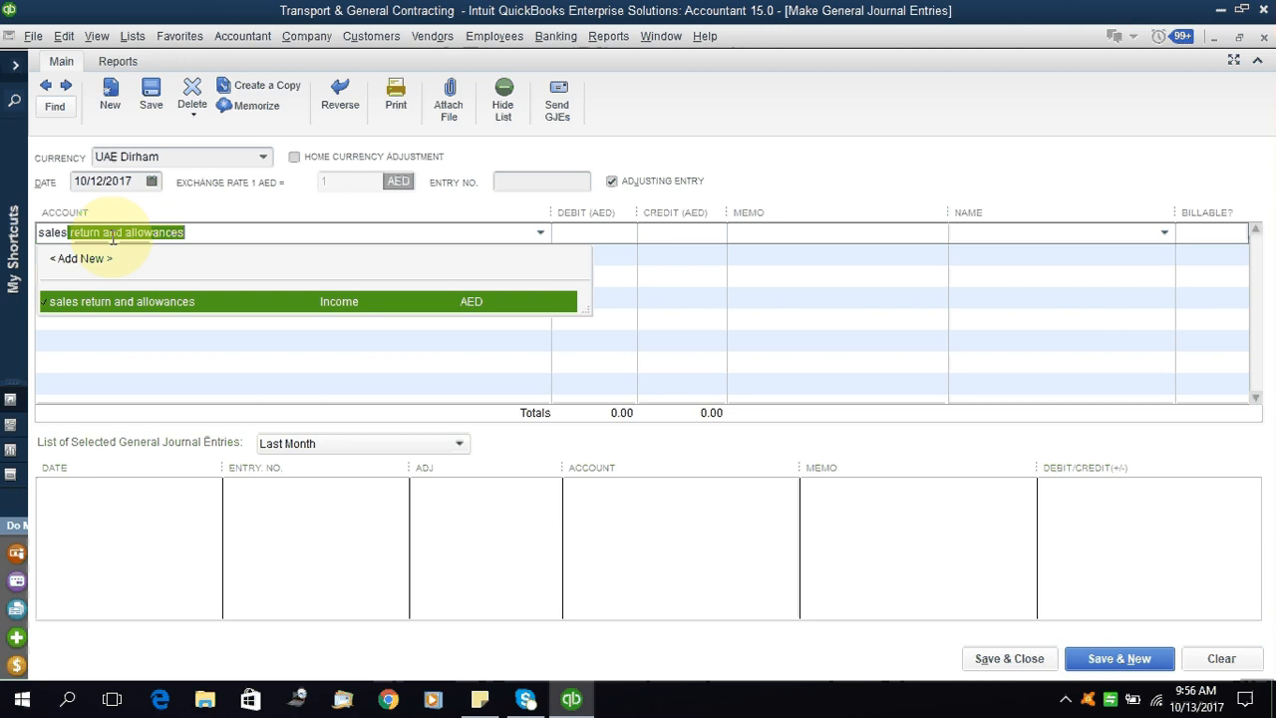
{"action": "left_click", "coordinate": [190, 305]}
{"action": "type", "text": "76"}
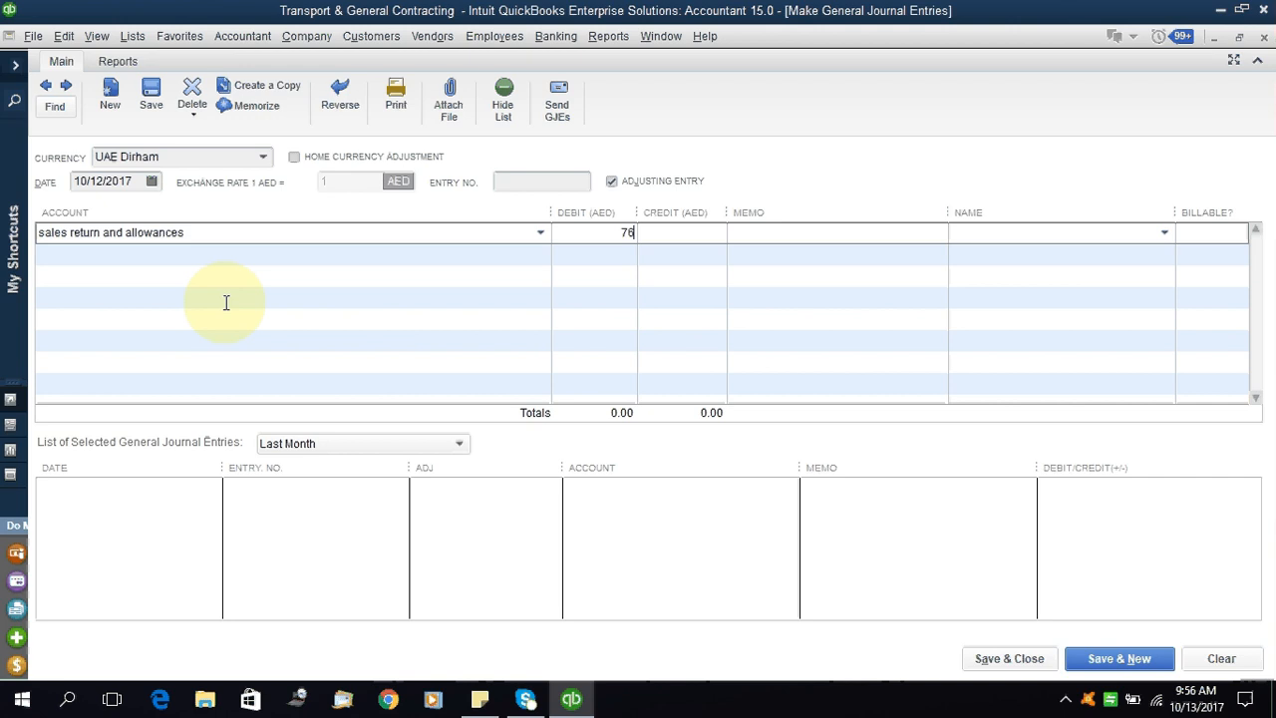
{"action": "key", "text": "Tab"}
{"action": "key", "text": "Tab"}
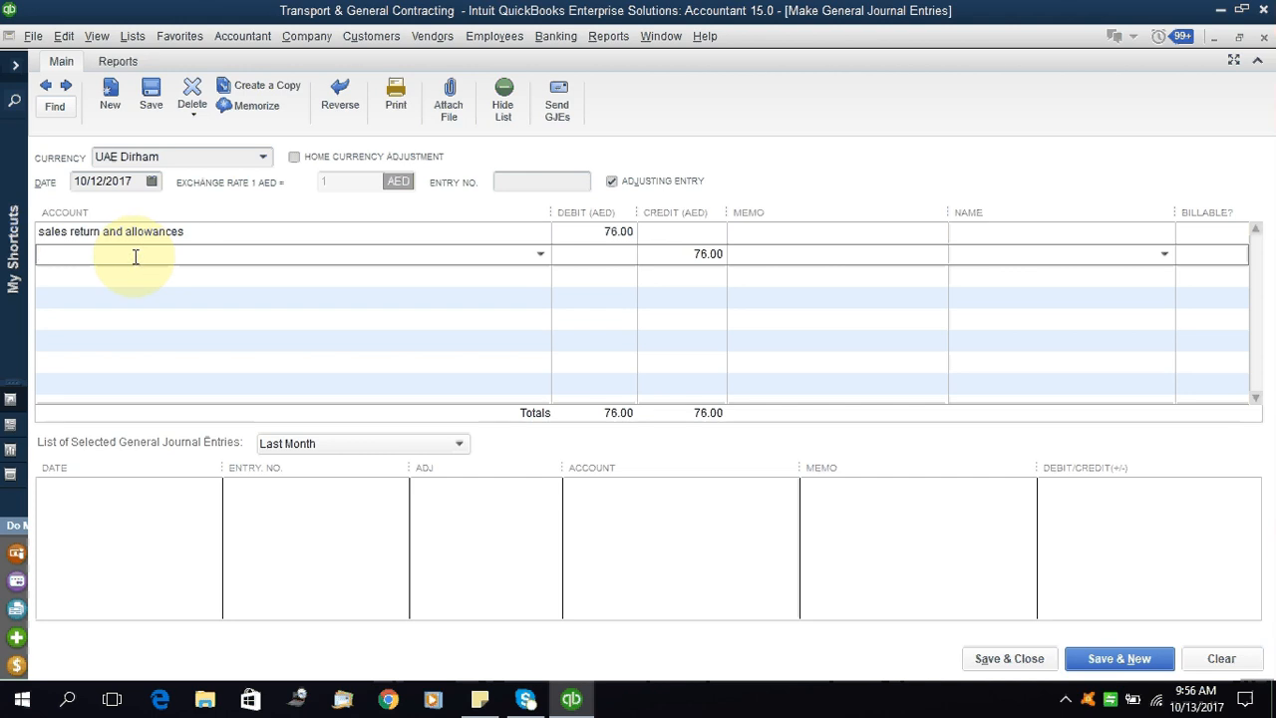
Assign the balancing 76.00 credit line to 42600 · Construction Income, and save and close the journal entry.
{"action": "type", "text": "42600 · Construction Income"}
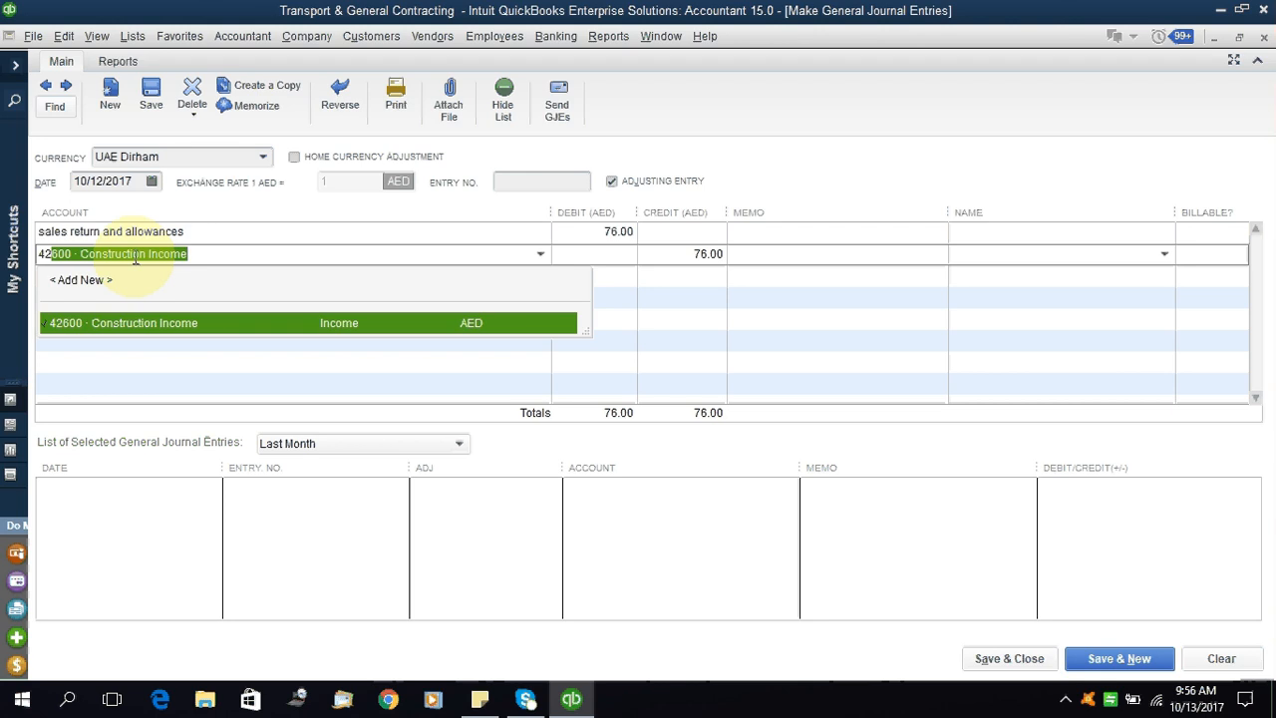
{"action": "key", "text": "Tab"}
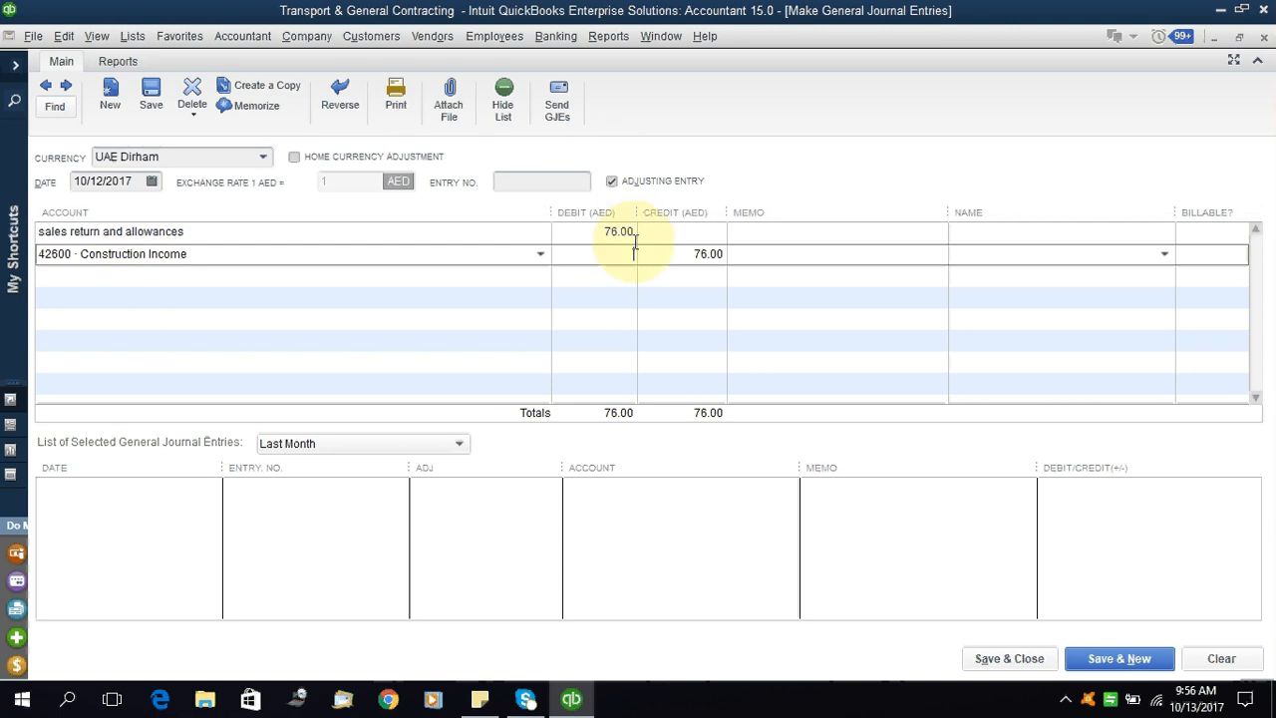
{"action": "left_click", "coordinate": [1011, 658]}
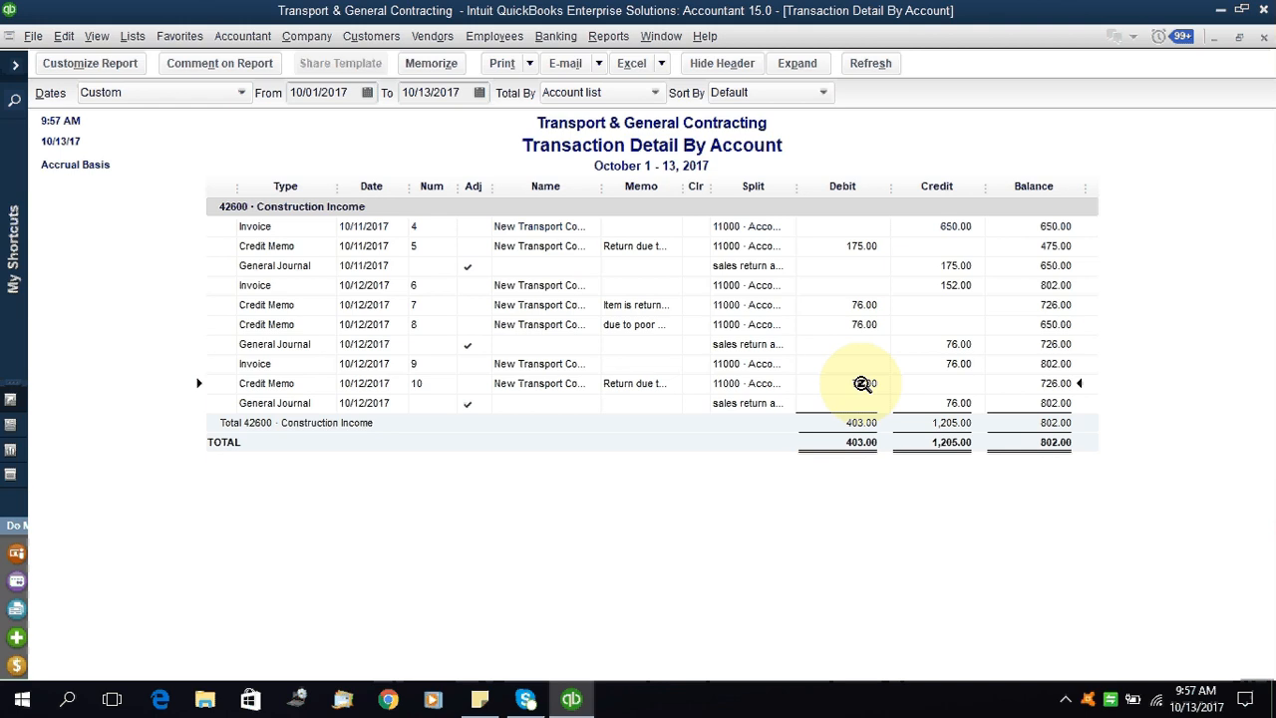
Return to the Profit & Loss report, examine the transaction detail behind sales return and allowances, and close that detail.
{"action": "key", "text": "Escape"}
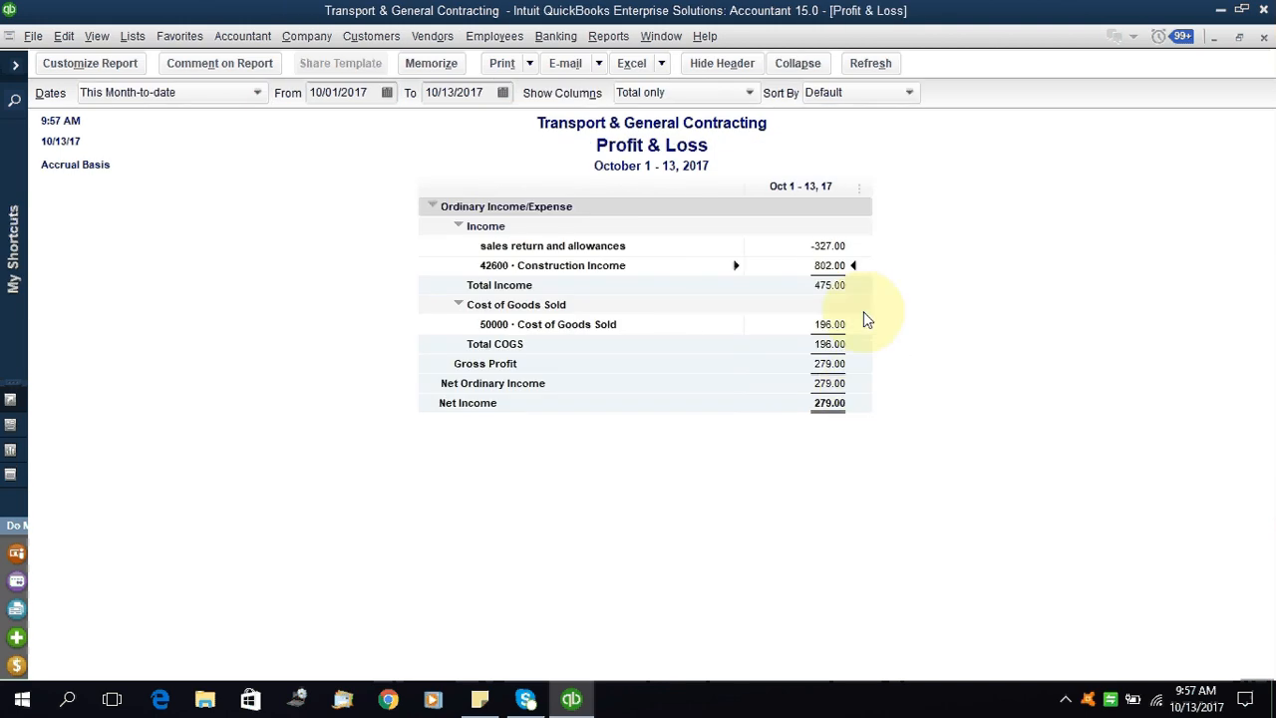
{"action": "double_click", "coordinate": [824, 249]}
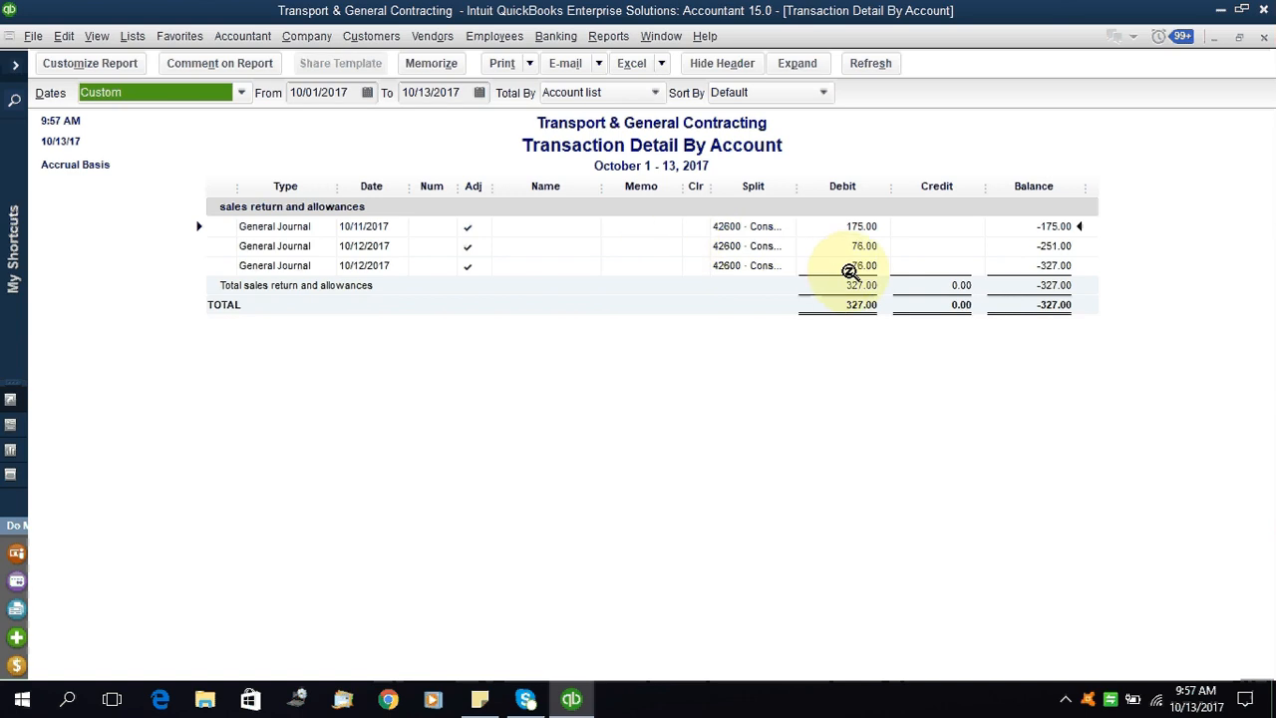
{"action": "key", "text": "Escape"}
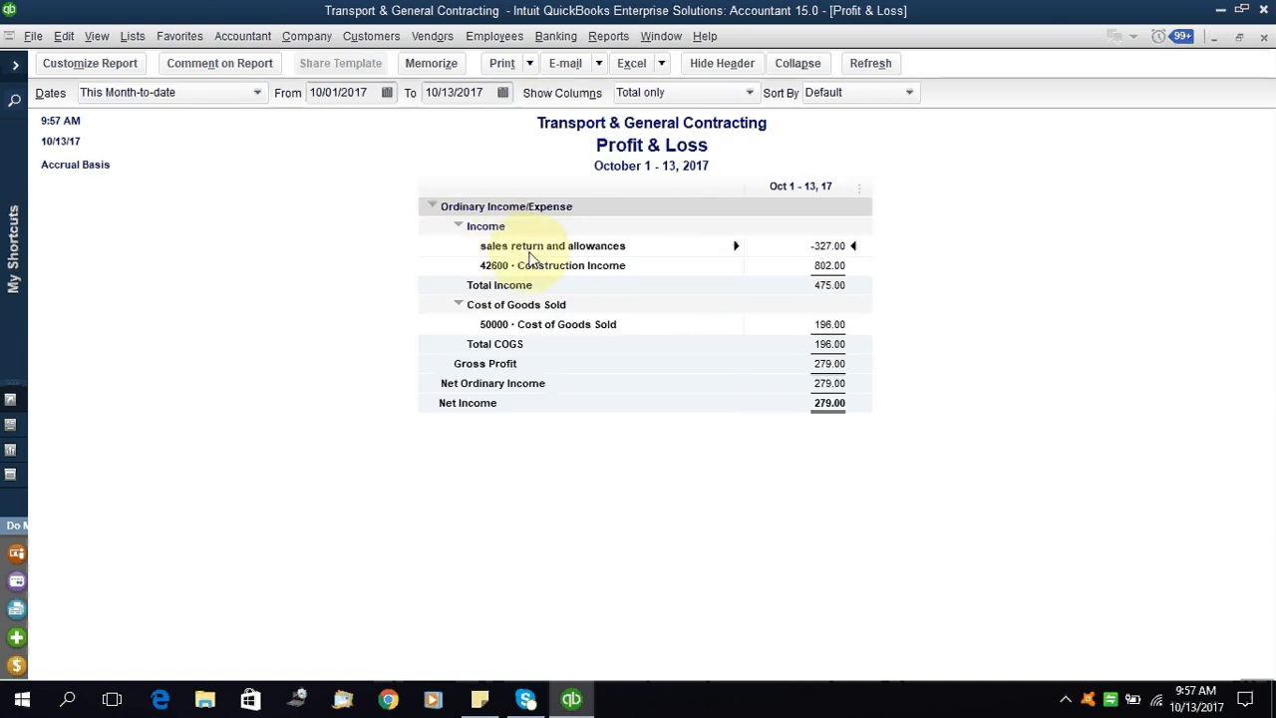